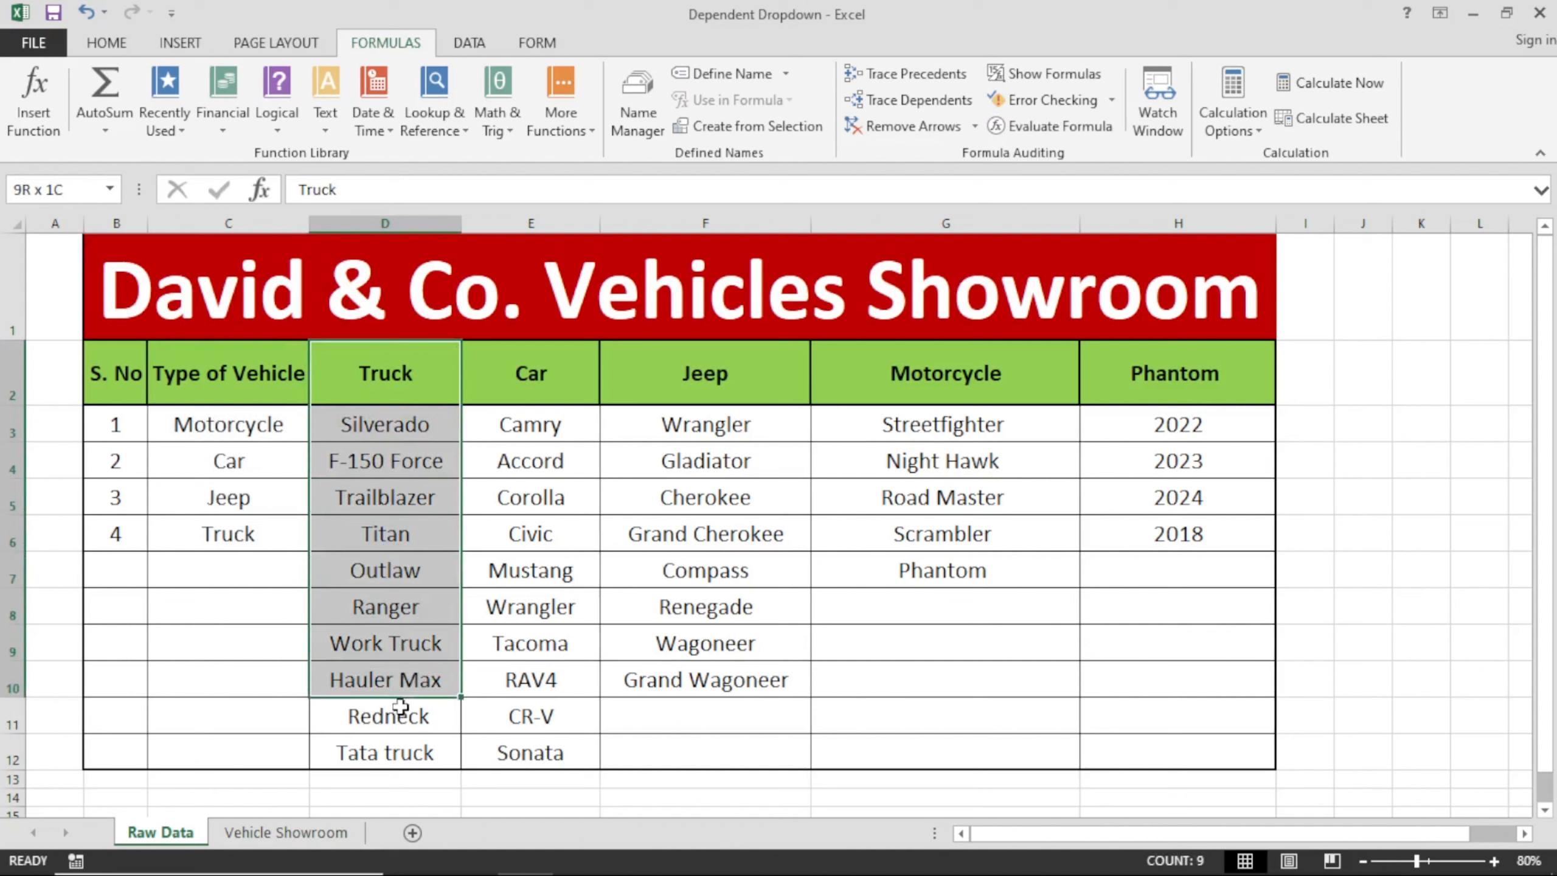
Examine the vehicle type, Truck, Car, Jeep, Motorcycle and Phantom lists on the Raw Data sheet.
click(282, 505)
drag(653, 369, 701, 671)
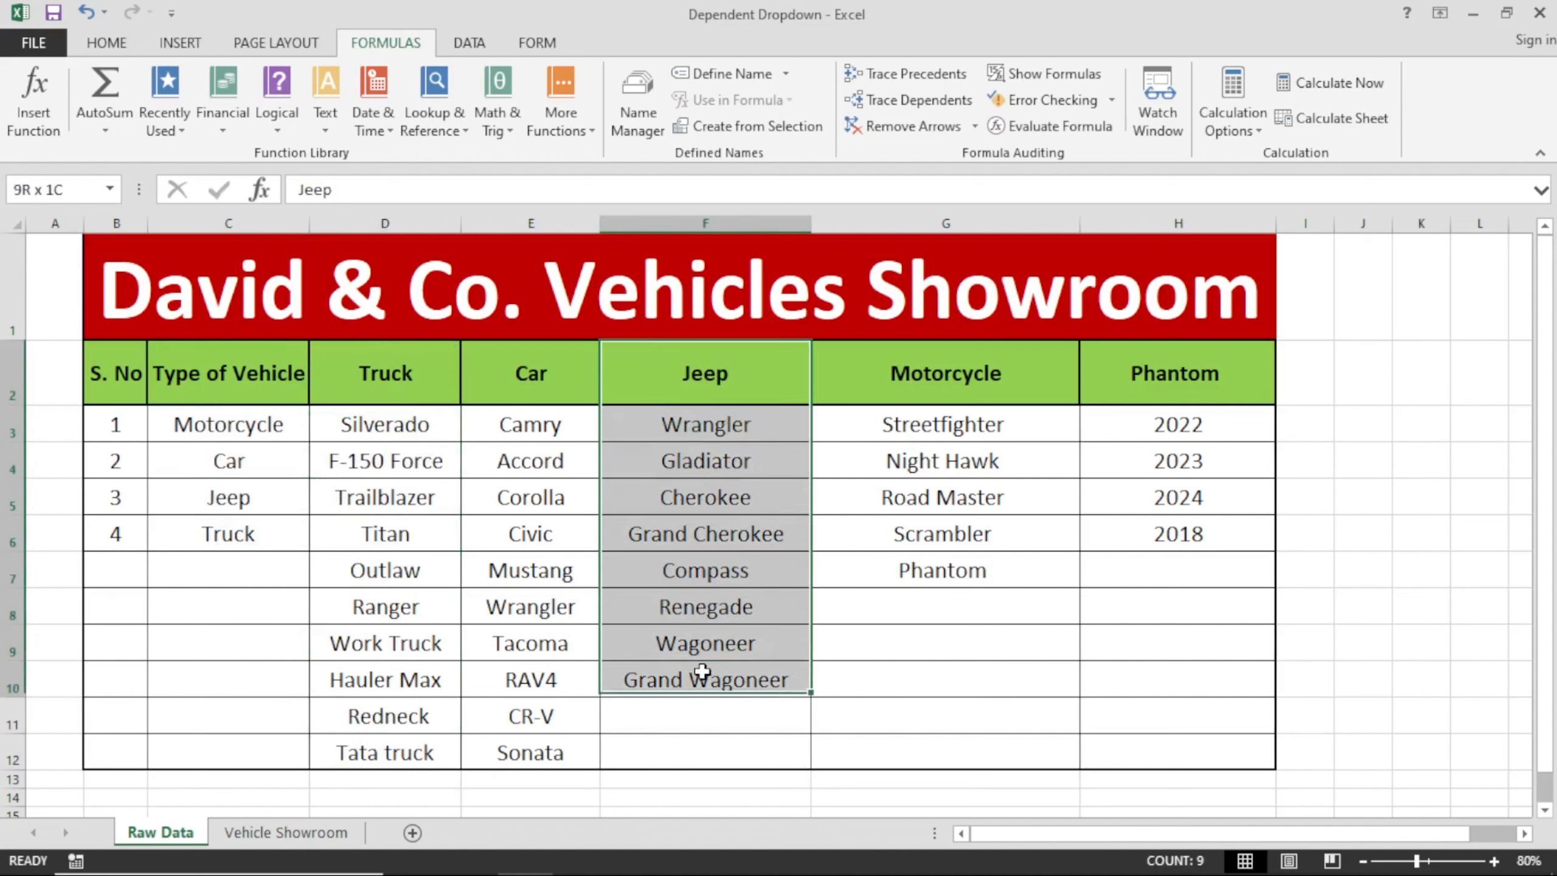
drag(591, 381, 561, 749)
click(878, 392)
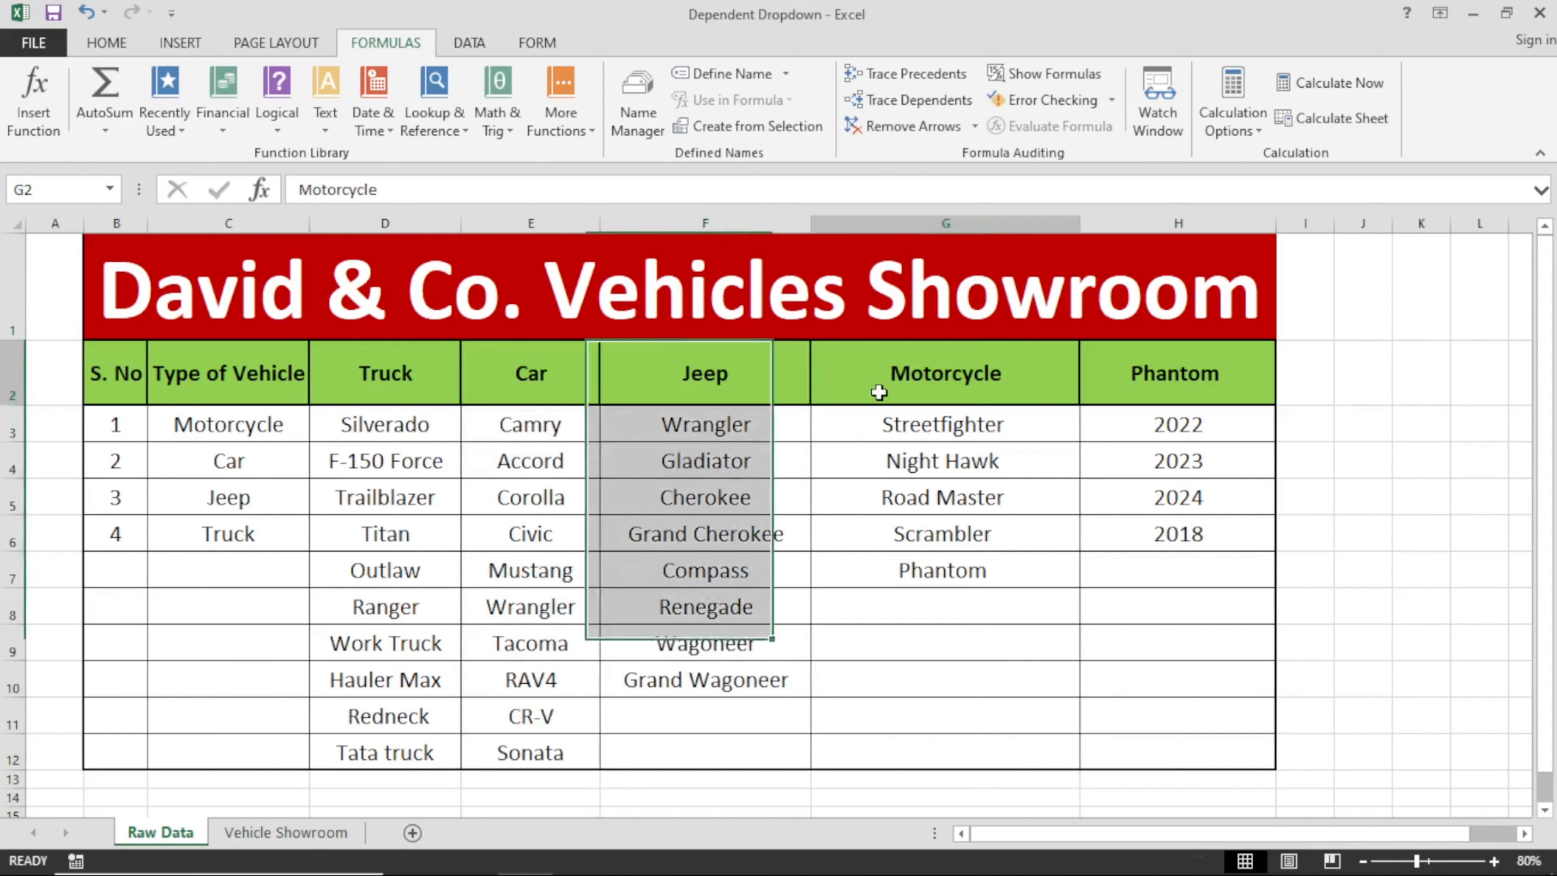
drag(879, 392, 938, 573)
click(937, 578)
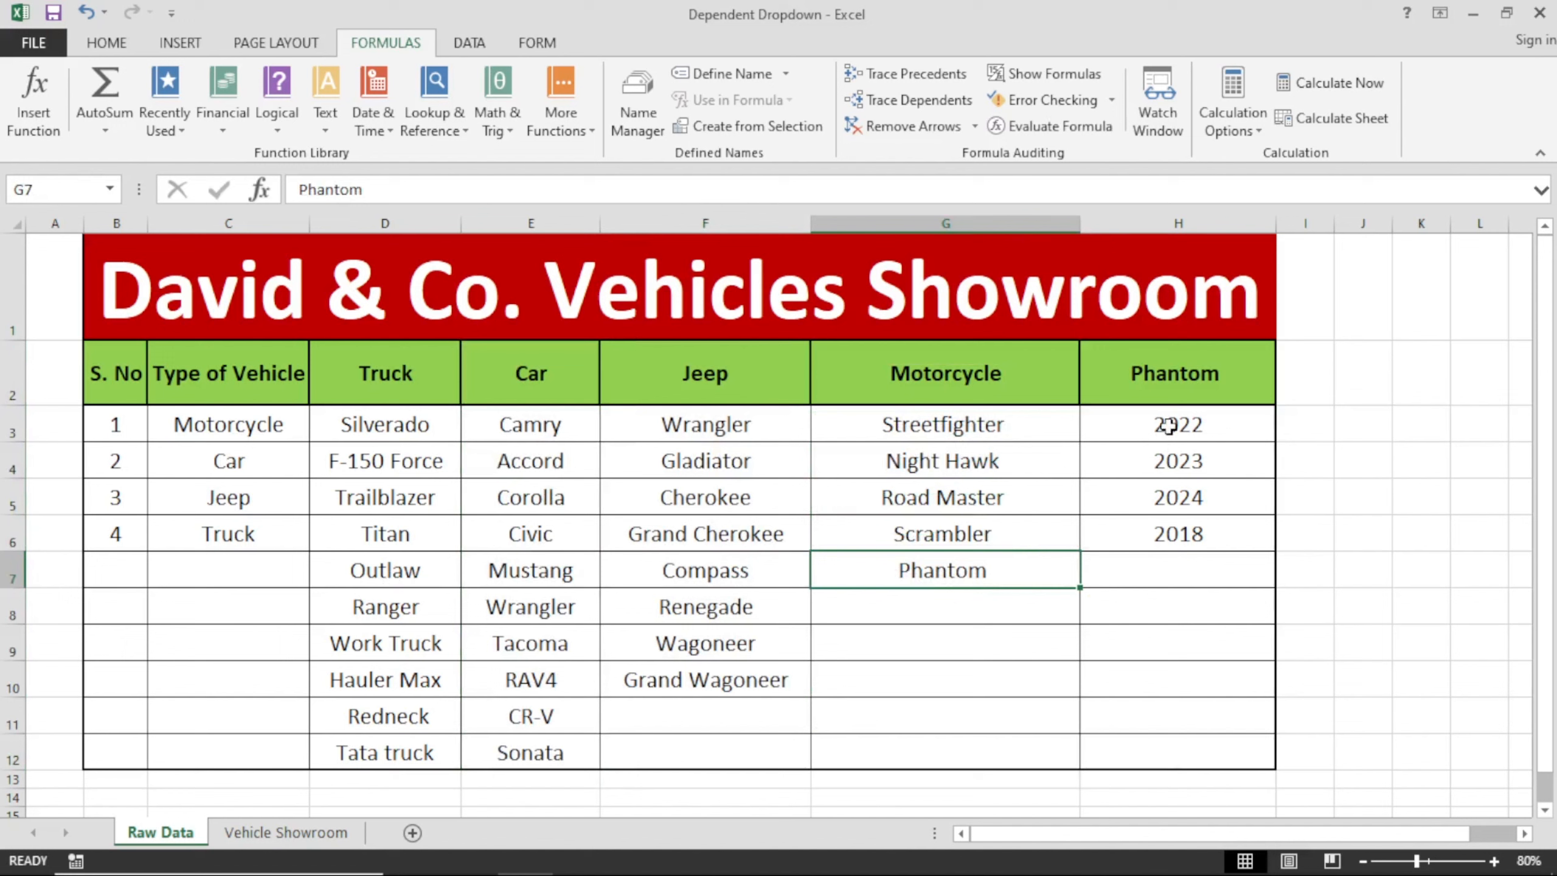
drag(1163, 427, 1161, 550)
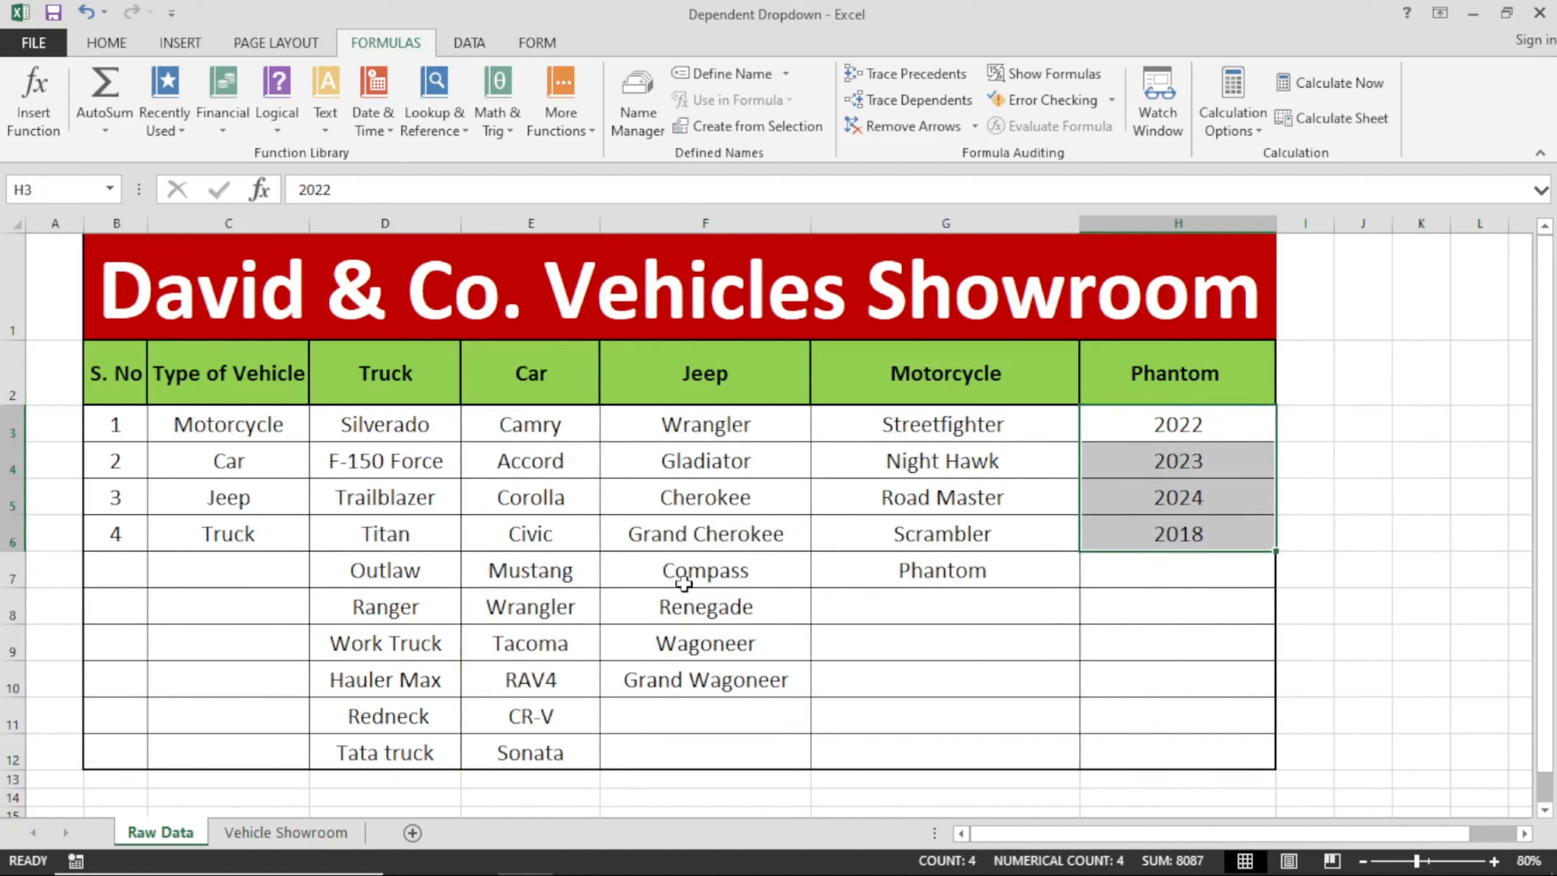
click(515, 537)
click(288, 398)
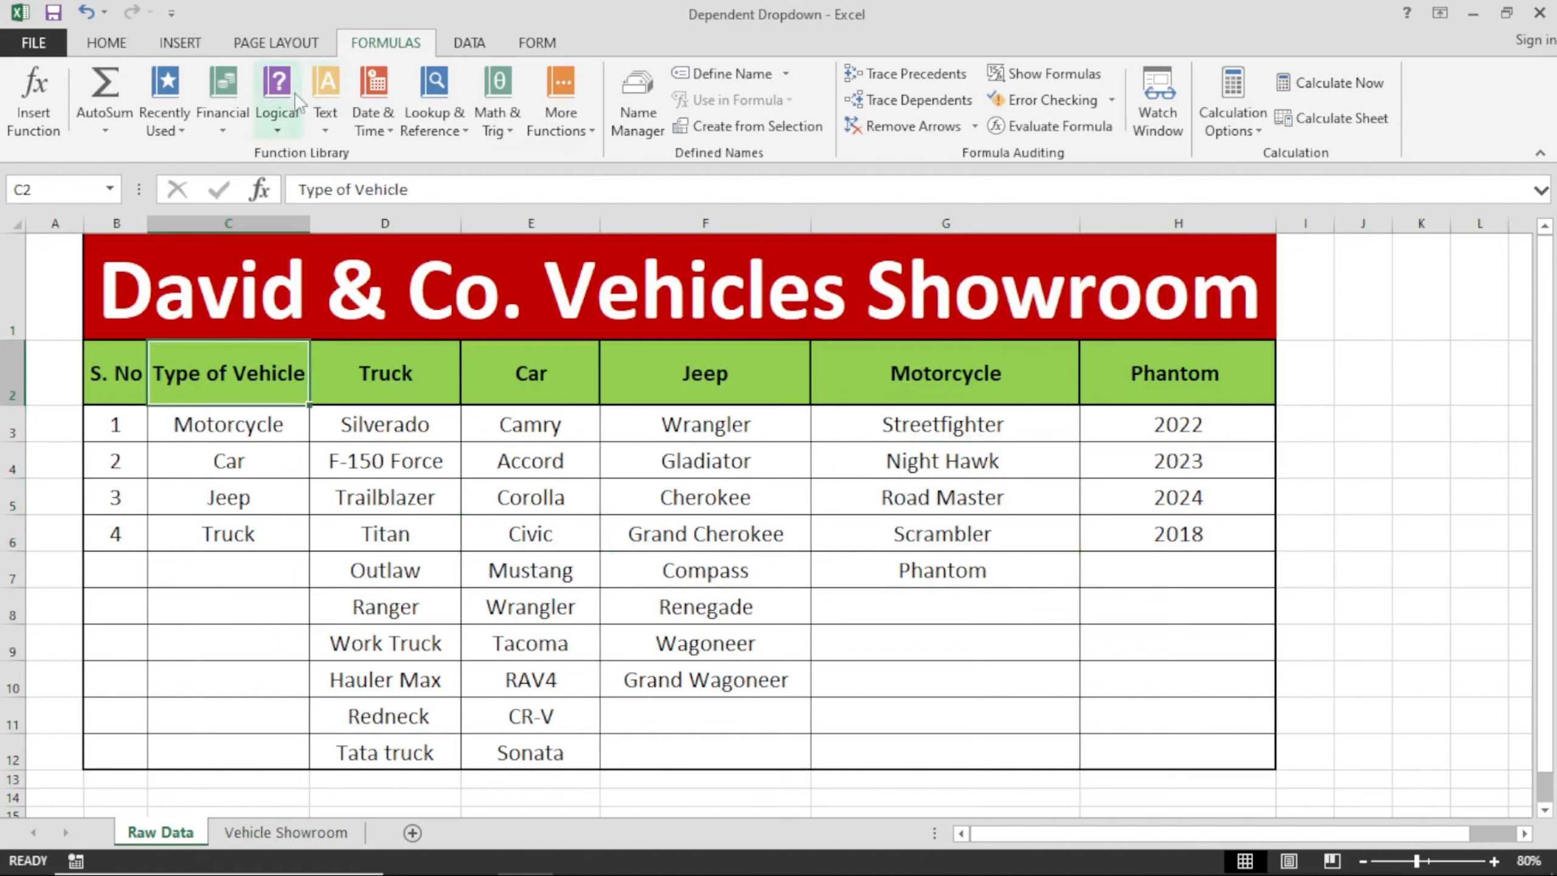
click(271, 44)
click(383, 45)
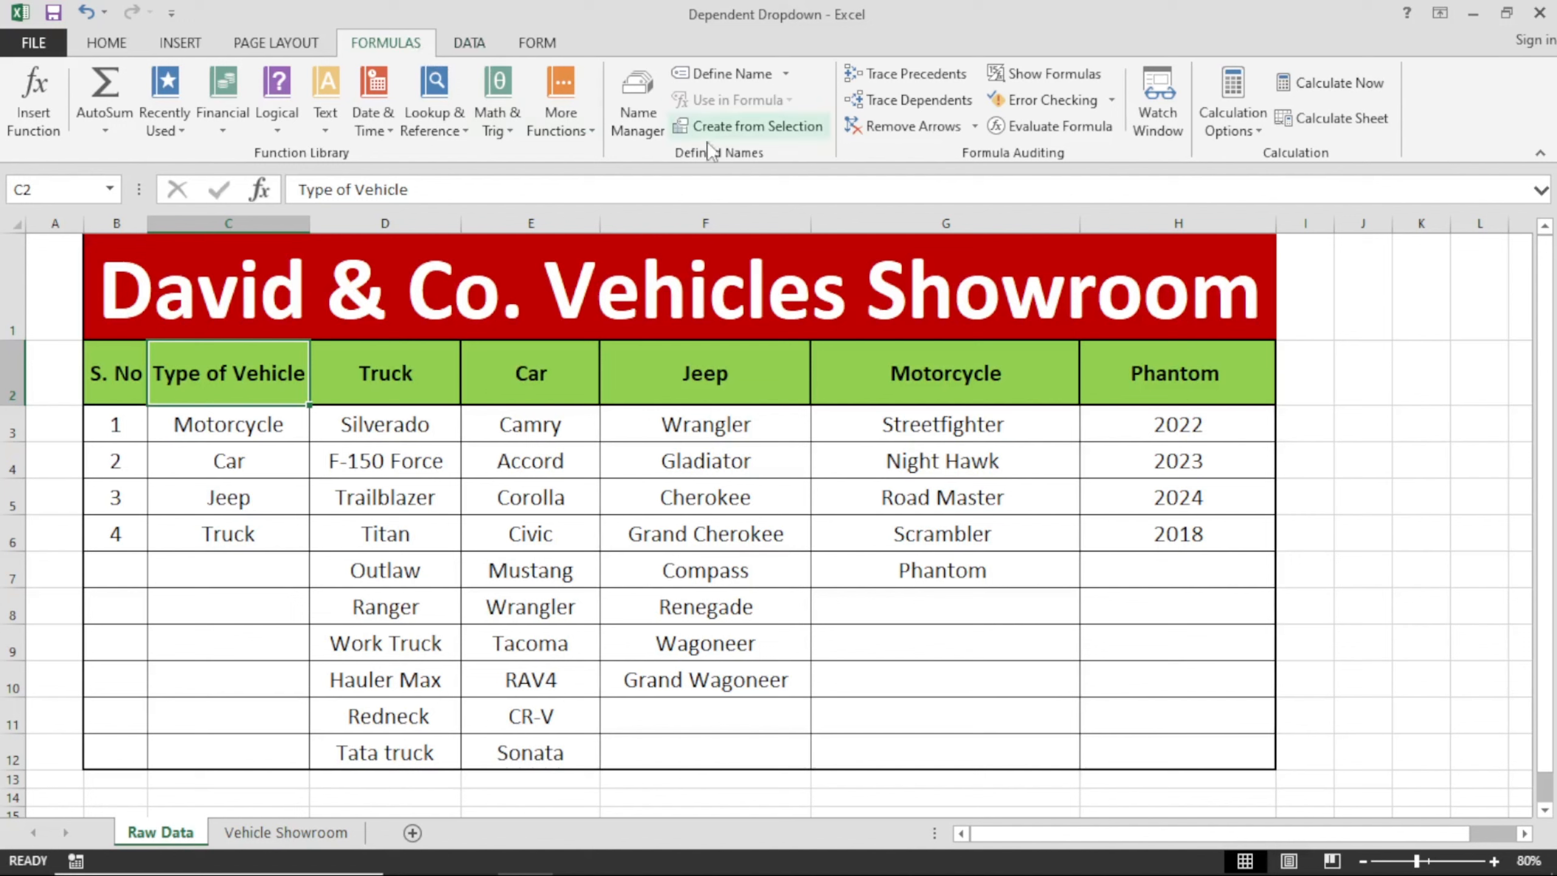
click(797, 126)
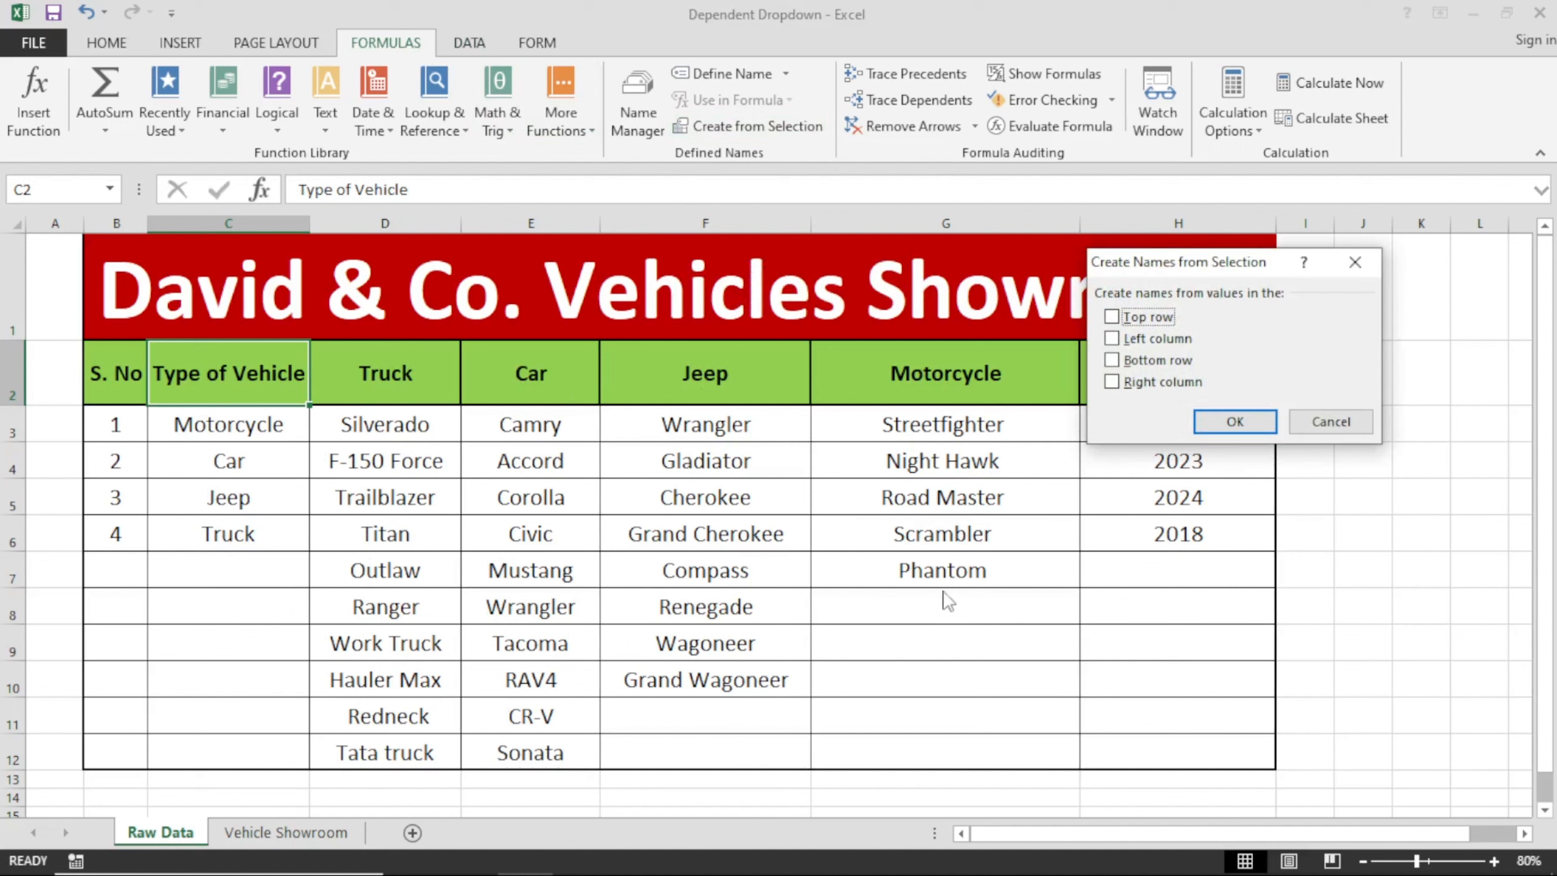
drag(1191, 261, 785, 268)
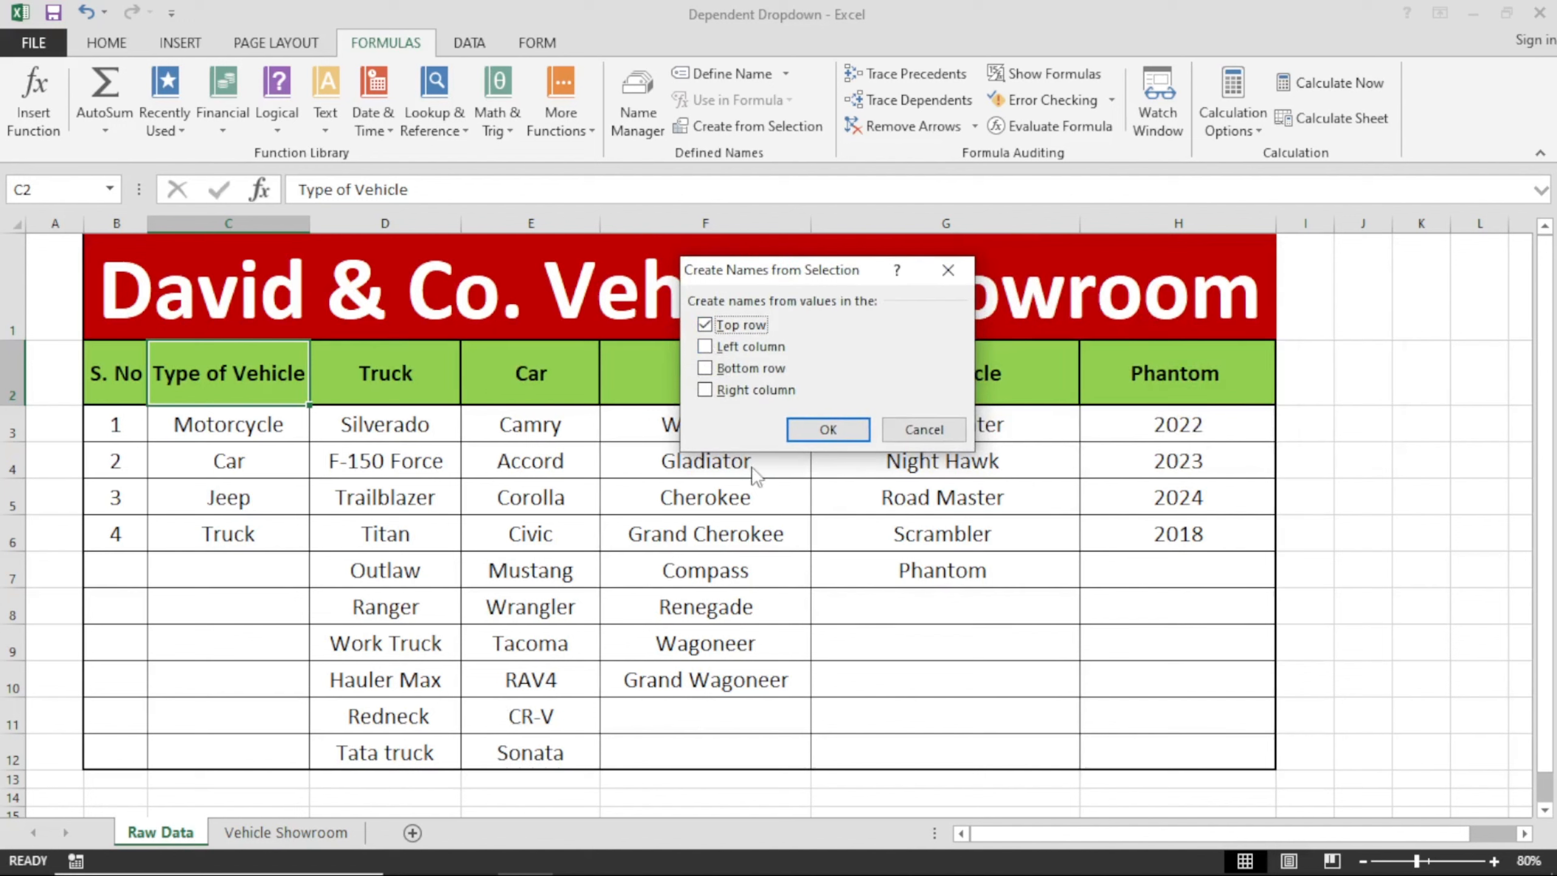
click(897, 430)
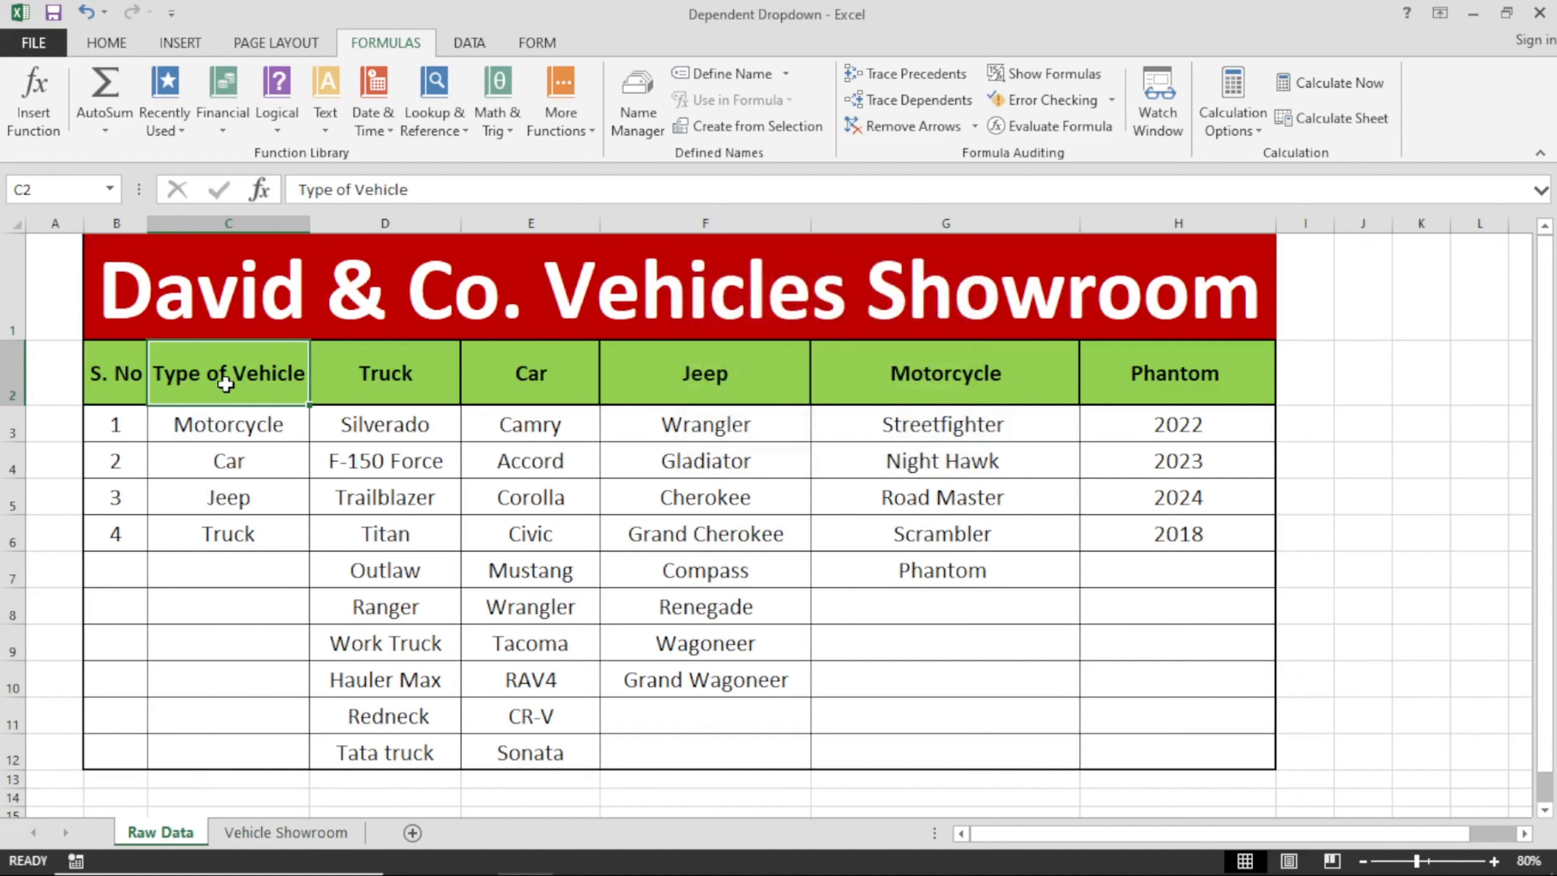
Create named ranges from the top row for the Type of Vehicle list C2:C6 and the Truck list D2:D12.
drag(227, 385, 242, 539)
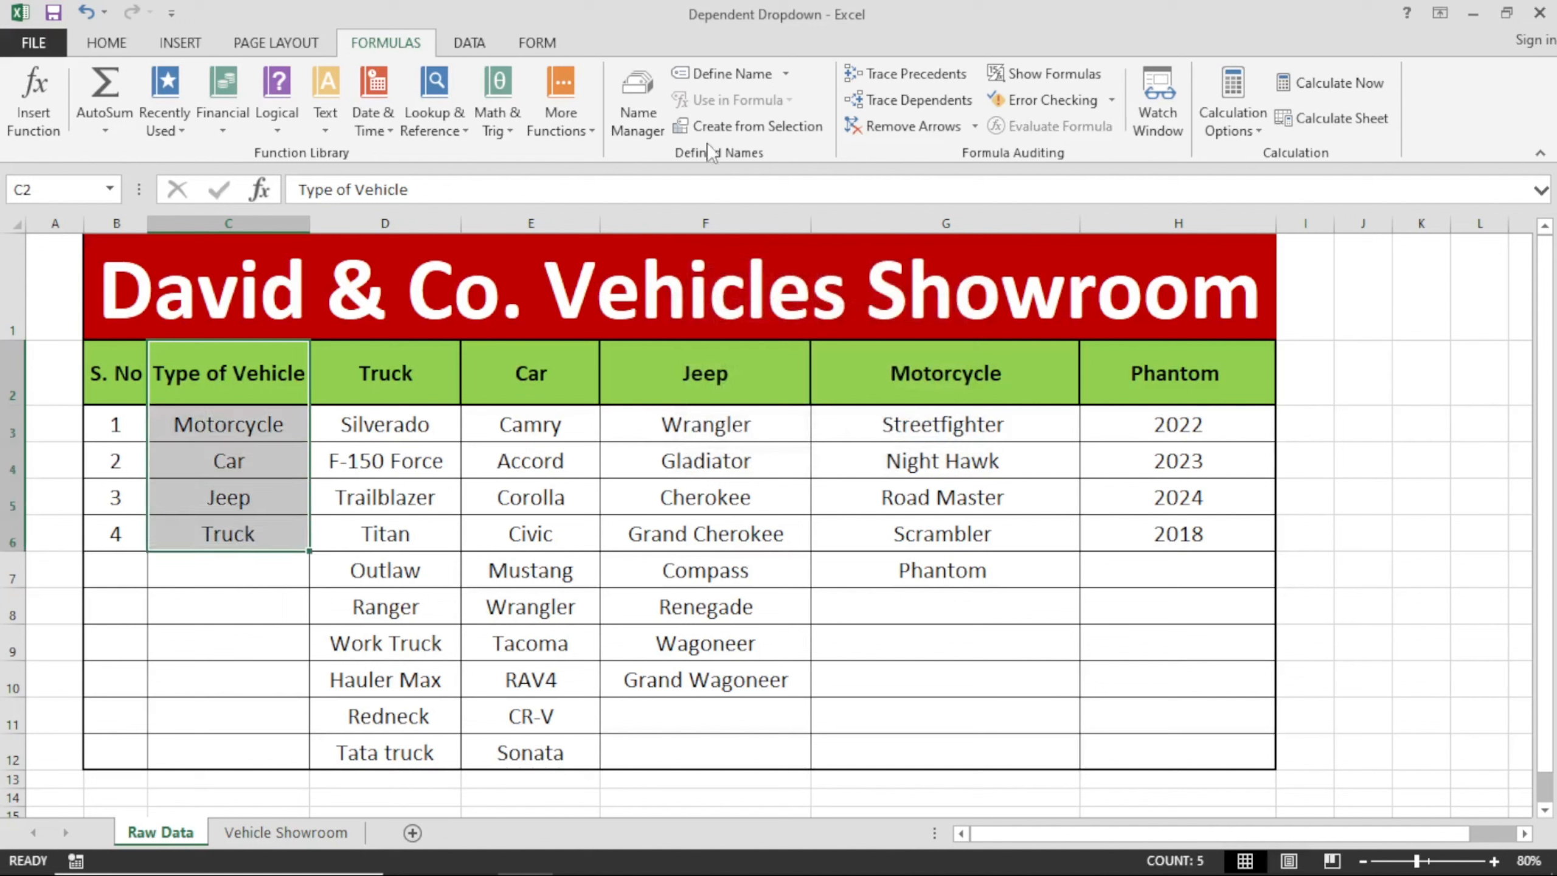
click(729, 127)
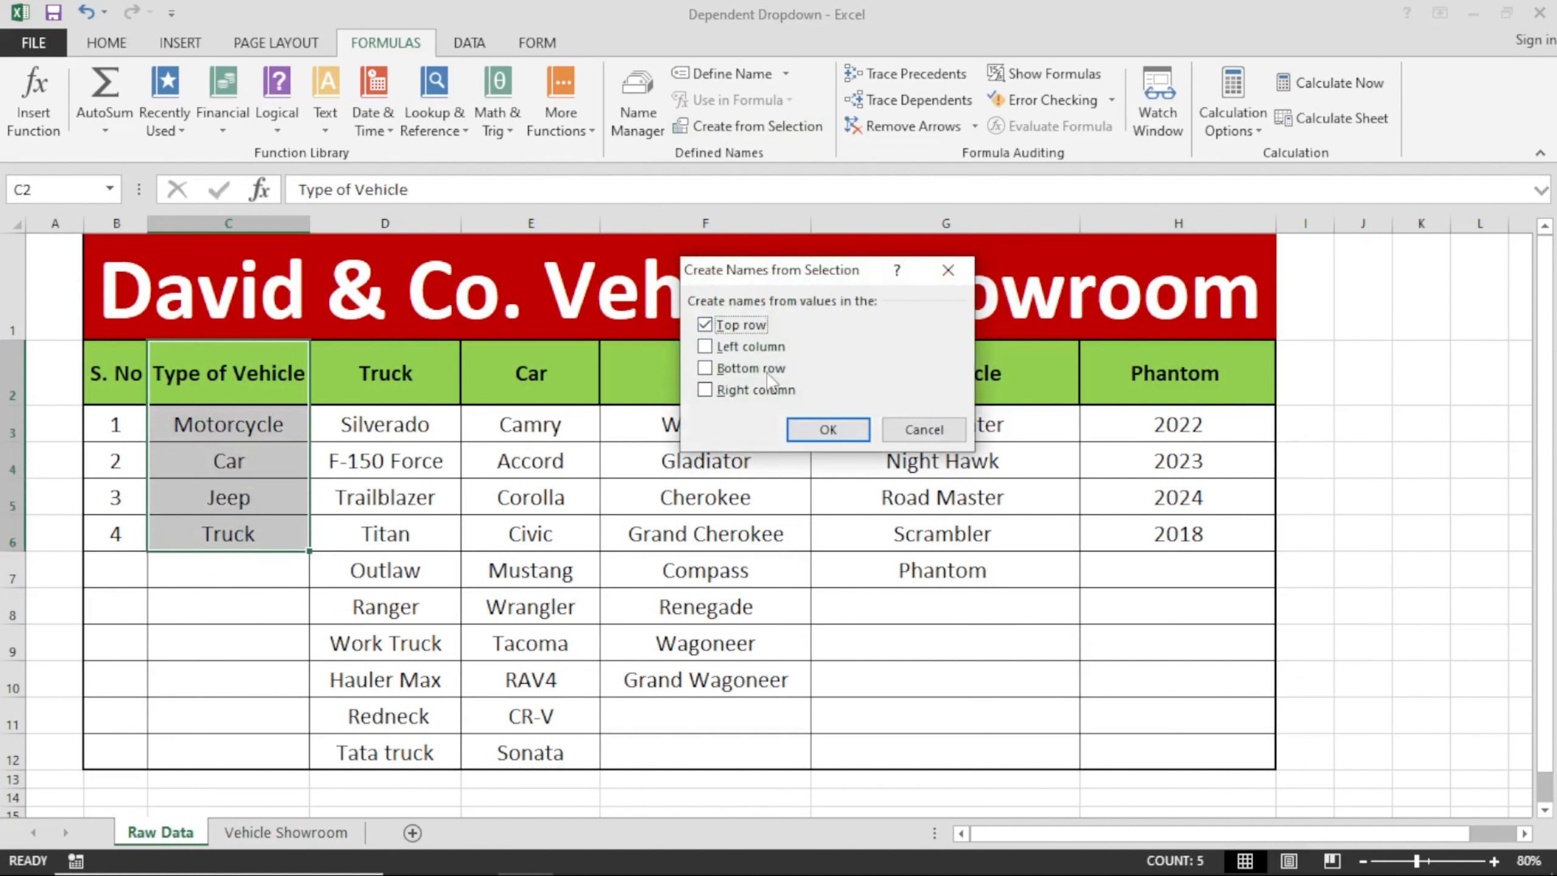
click(828, 429)
drag(400, 368, 417, 740)
click(734, 130)
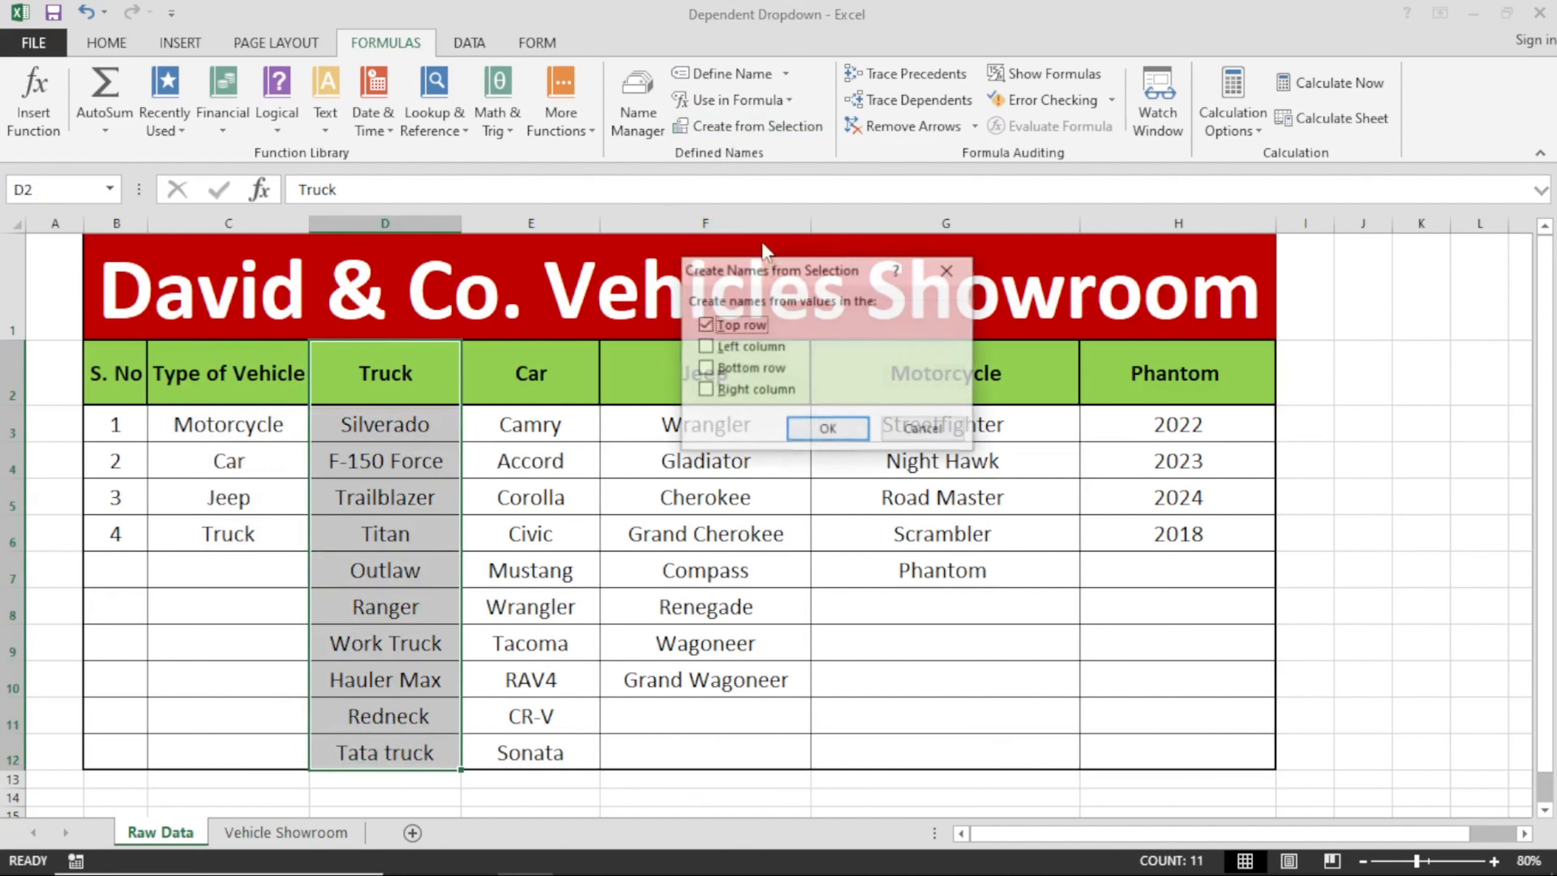
click(828, 430)
Create named ranges from the top row for the Car list E2:E12 and the Jeep list F2:F12.
drag(531, 374, 583, 754)
click(739, 125)
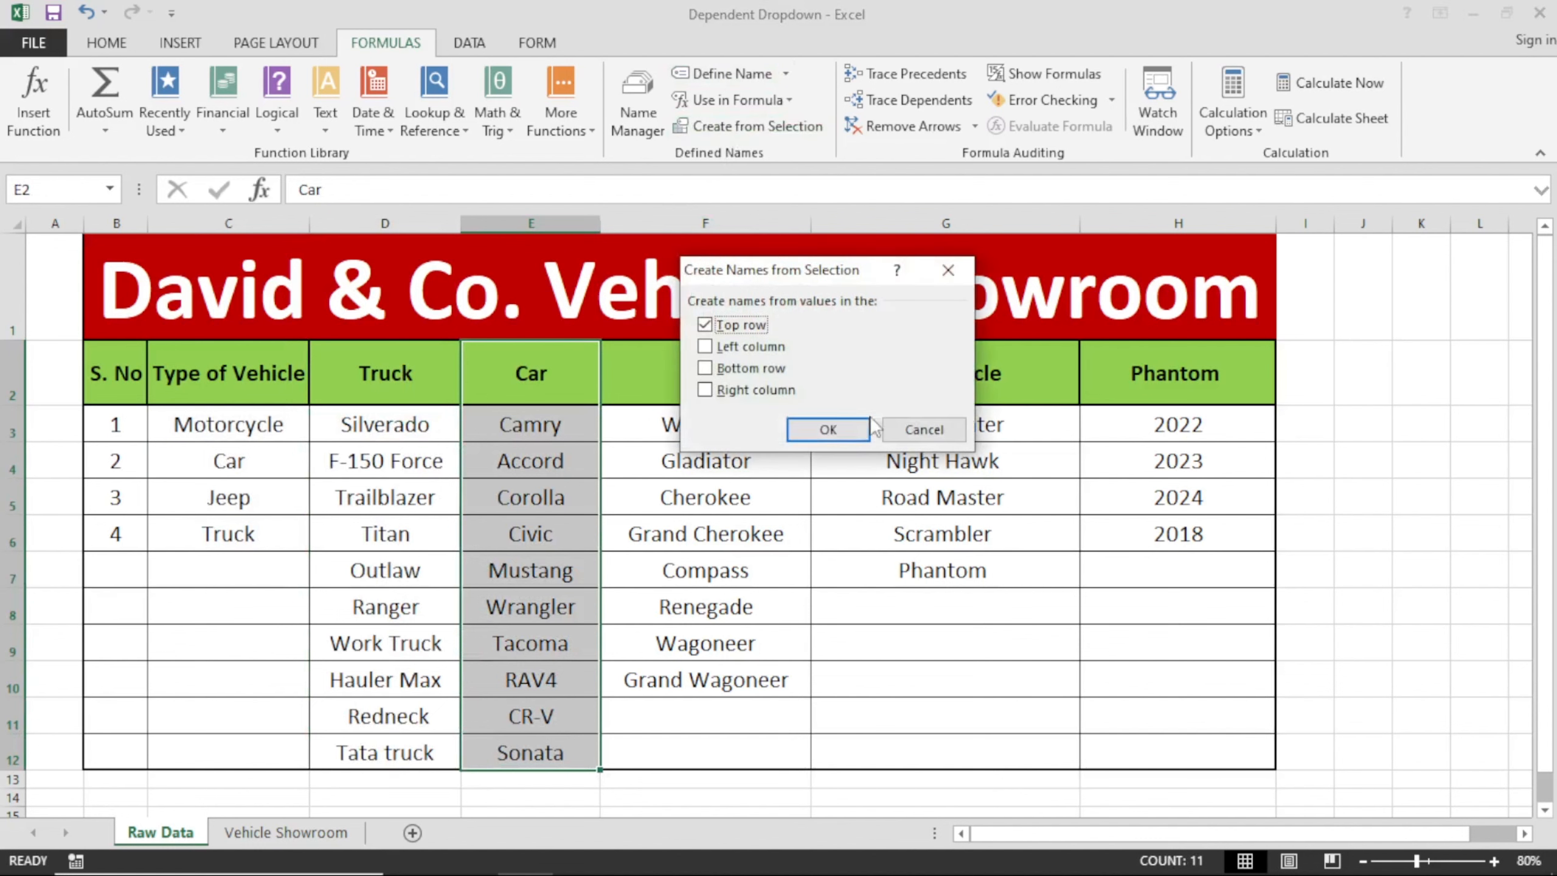
click(802, 429)
drag(705, 374, 700, 752)
click(743, 124)
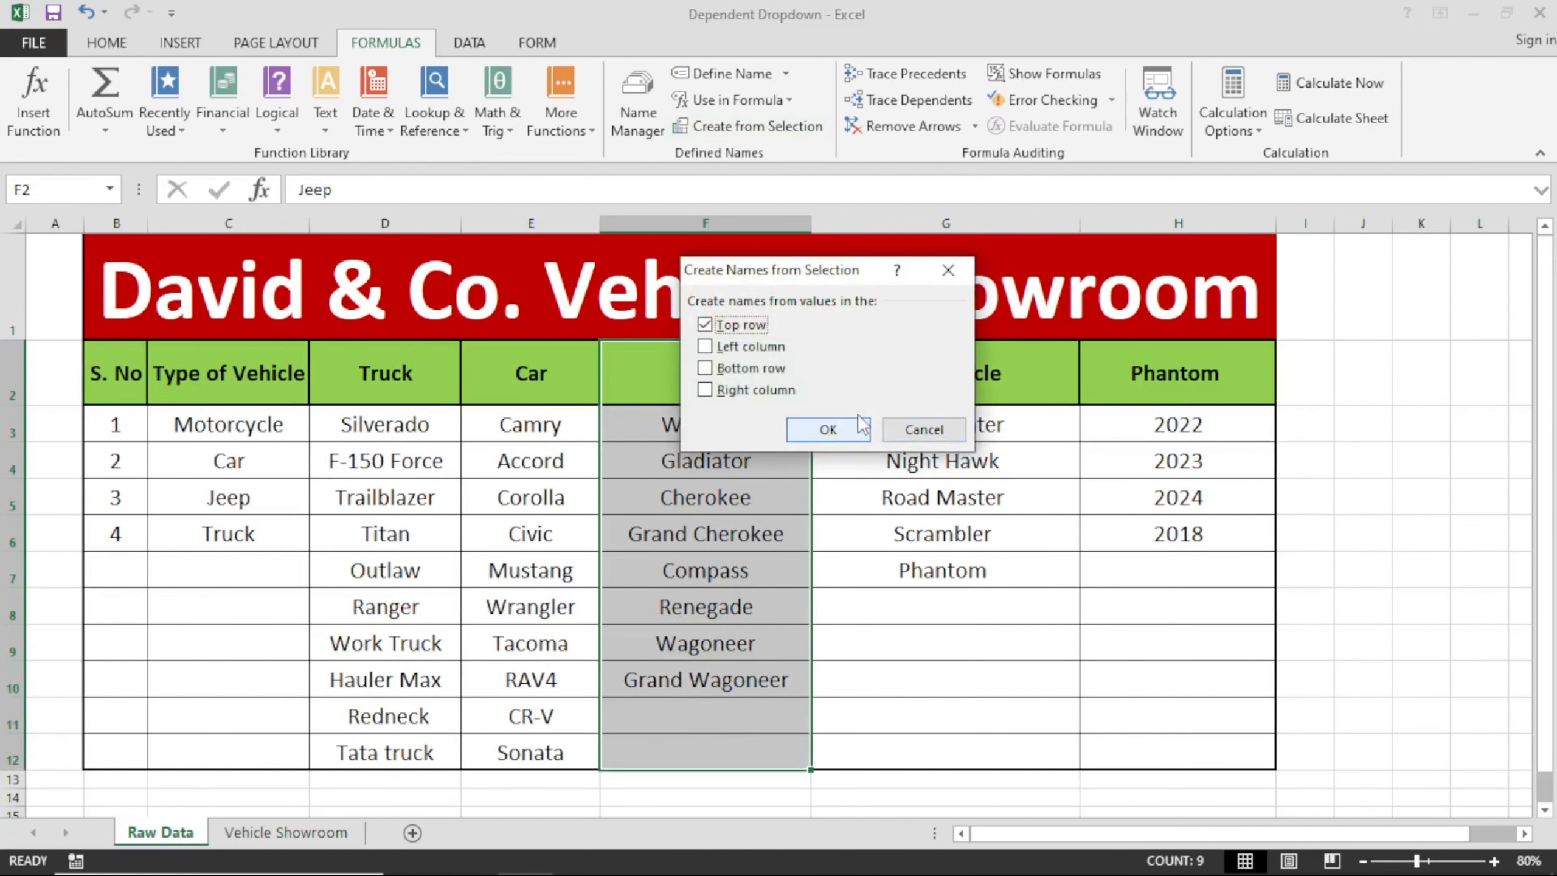
click(827, 428)
Create named ranges from the top row for the Motorcycle list G2:G7 and the Phantom list H2:H6.
drag(880, 374, 910, 571)
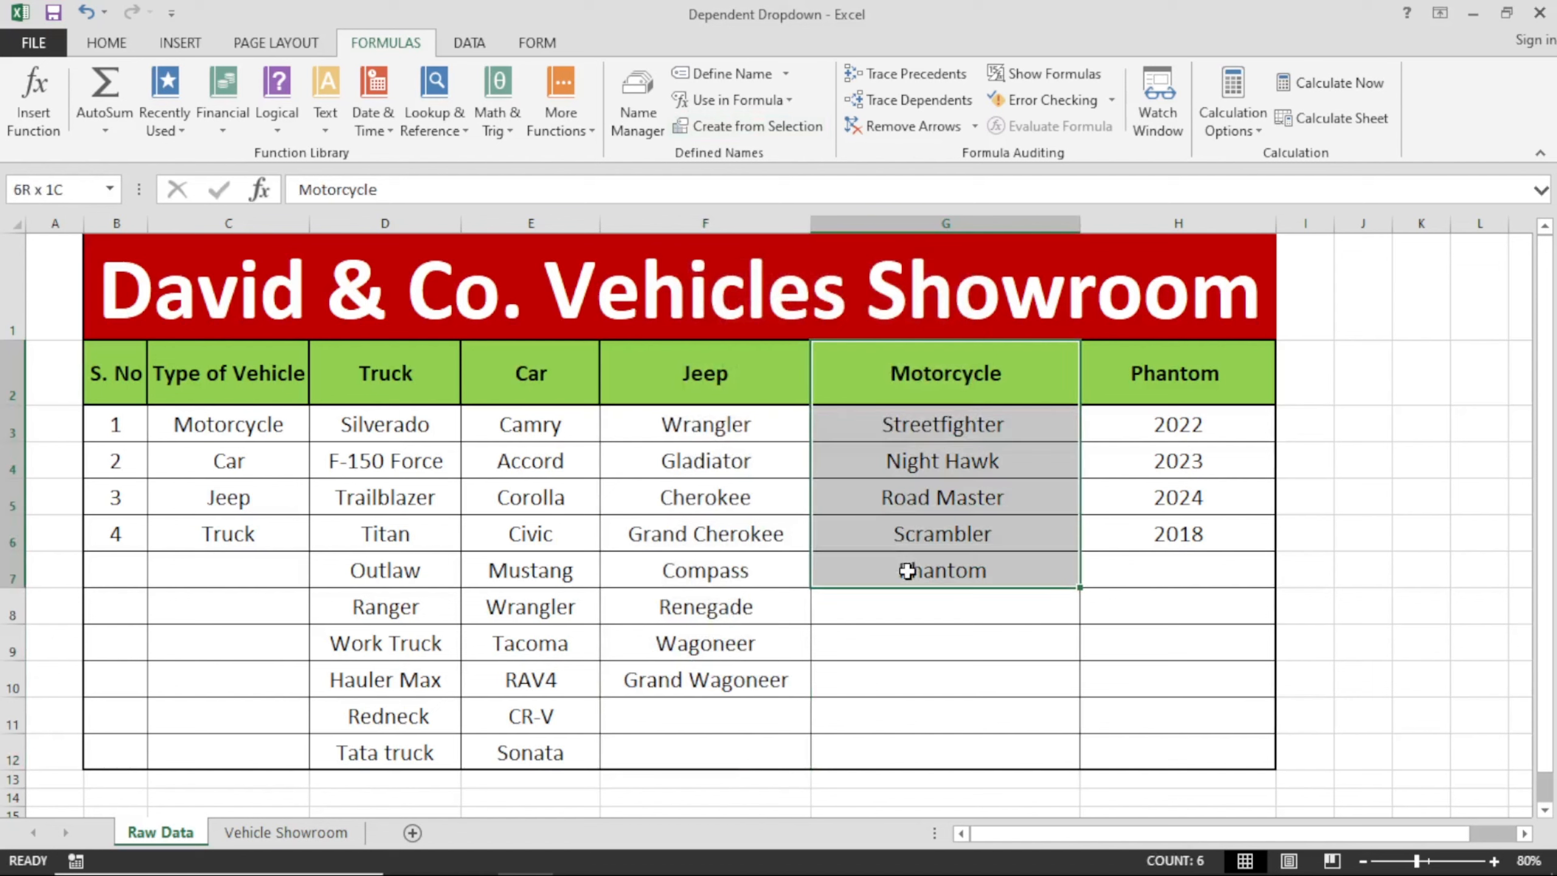
click(749, 126)
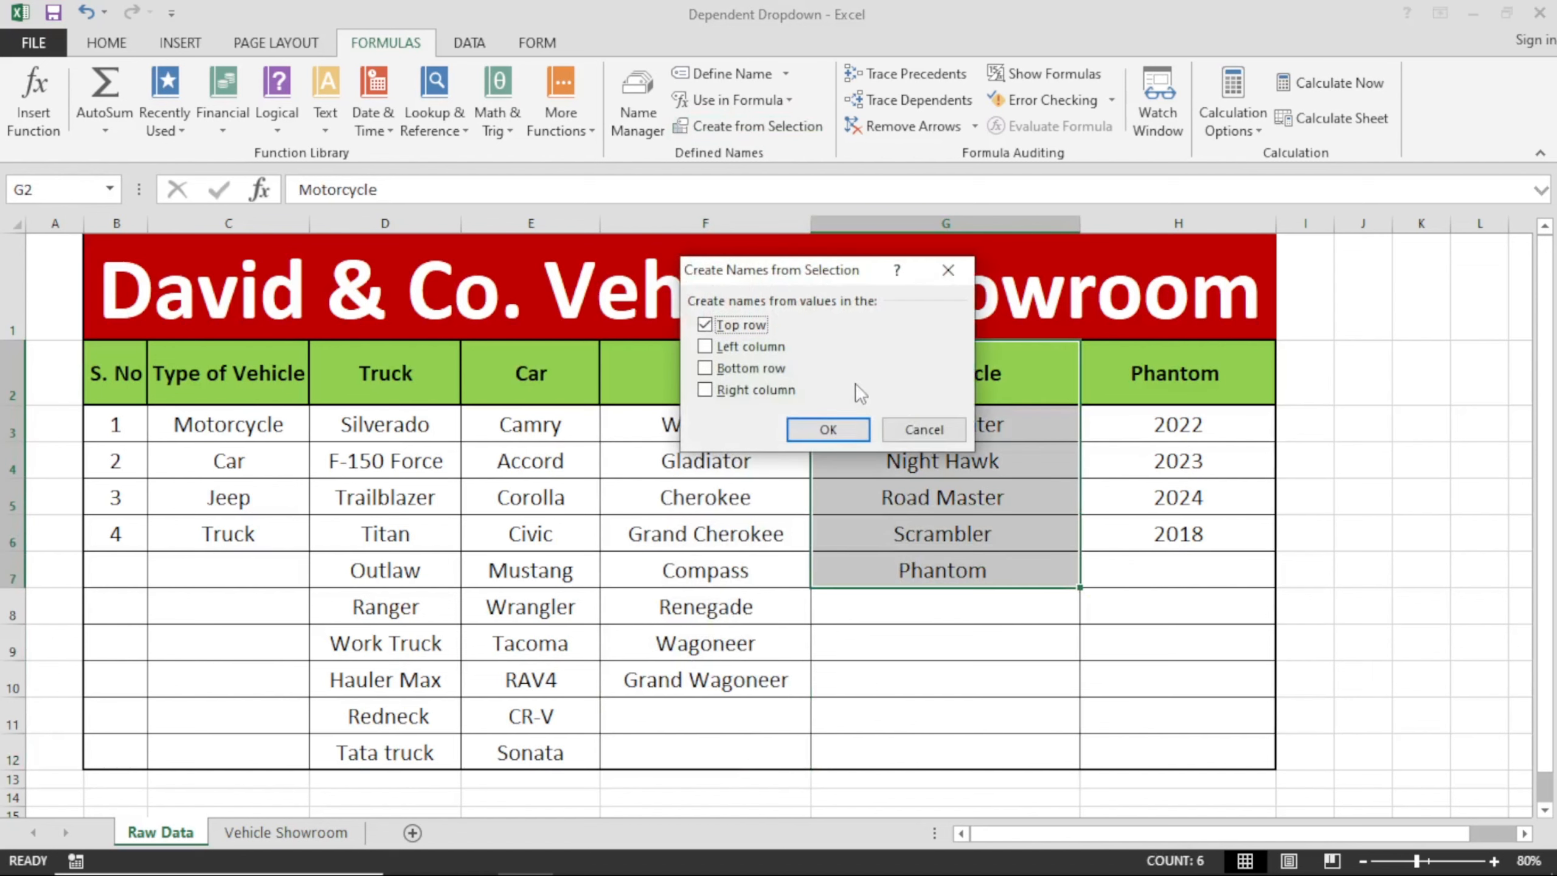
click(827, 429)
drag(1134, 368, 1156, 531)
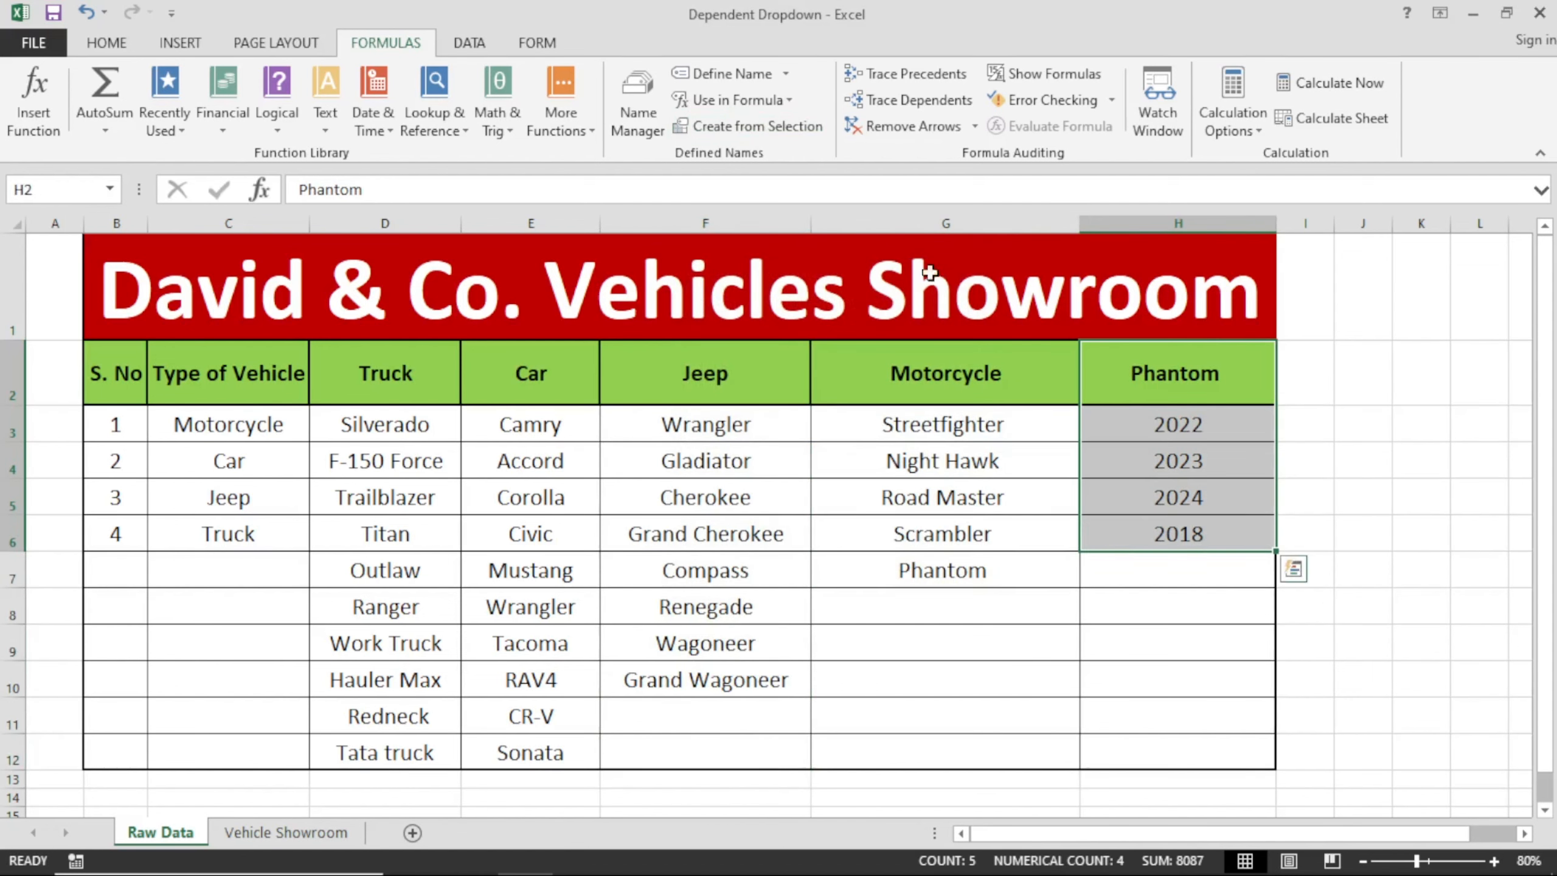
click(749, 126)
click(827, 429)
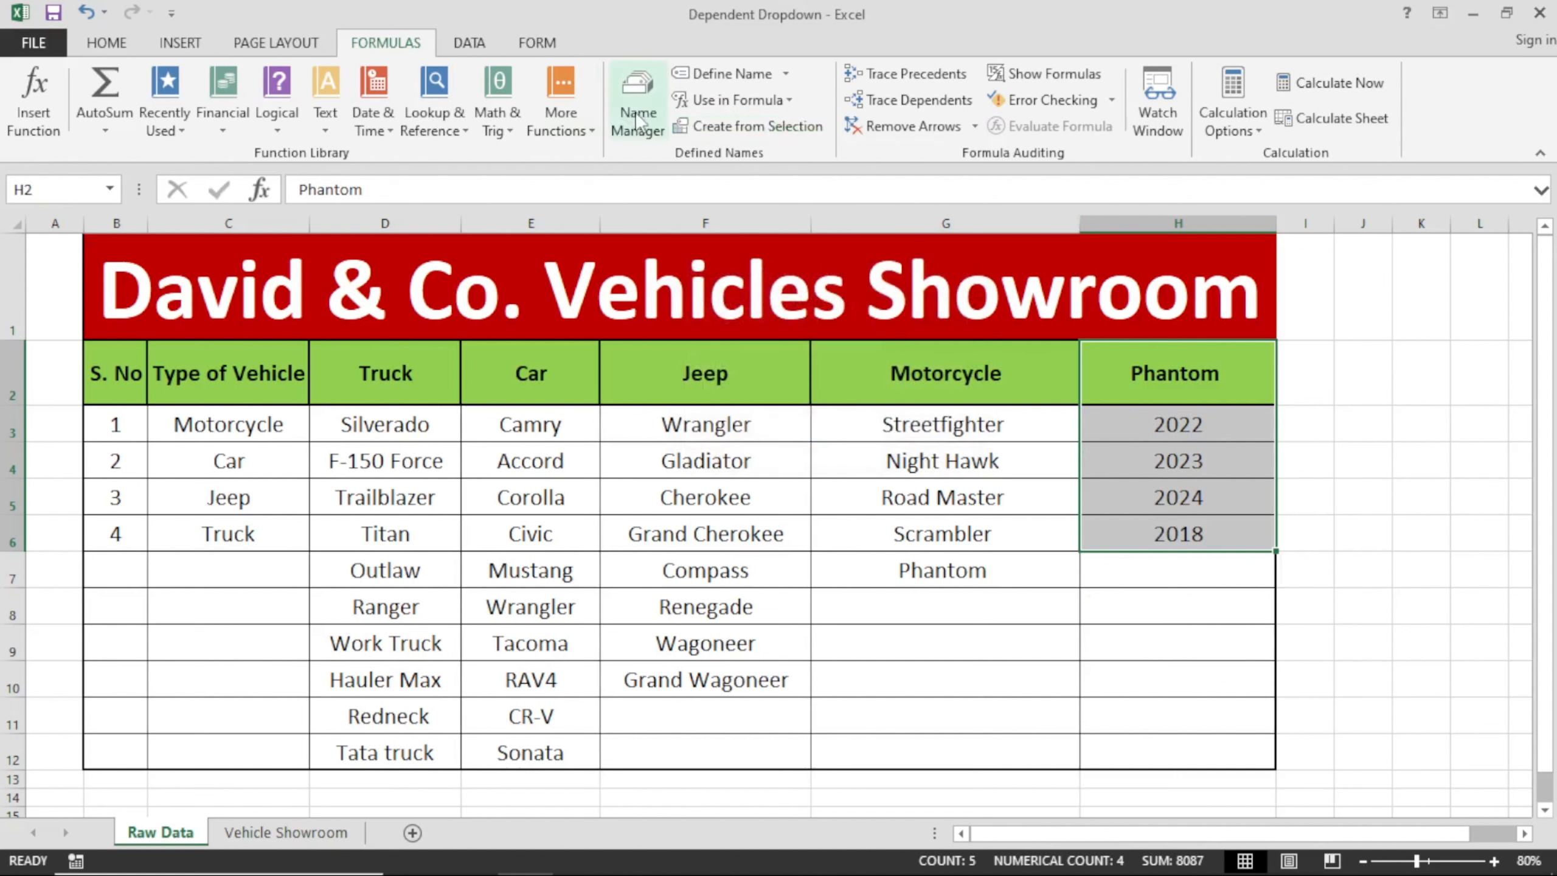
Review the workbook's defined names in the Name Manager and close it.
click(649, 95)
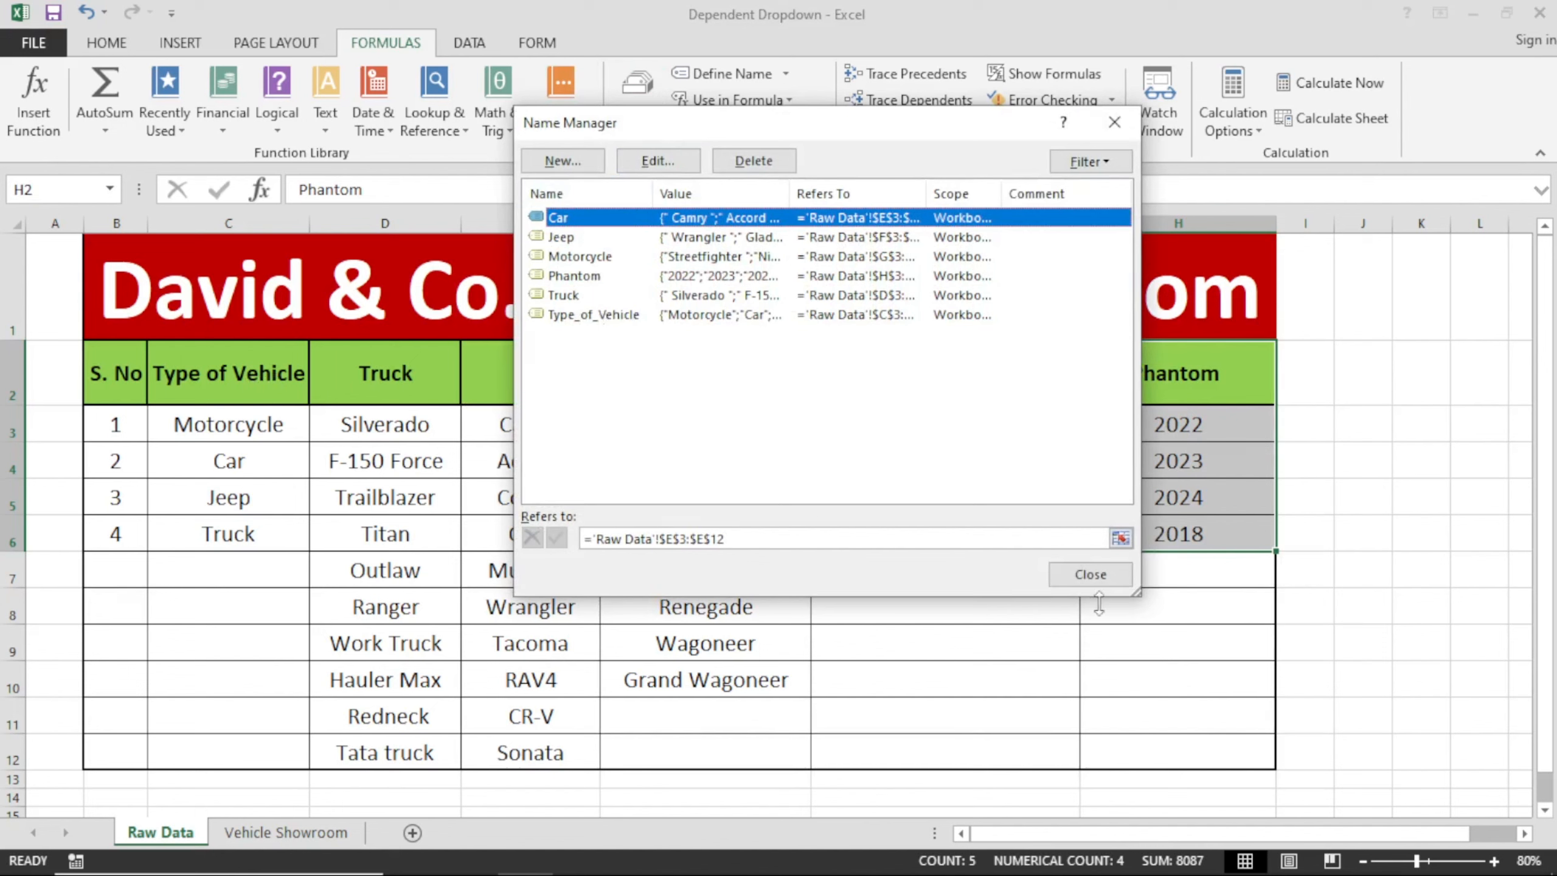
click(1097, 574)
click(766, 497)
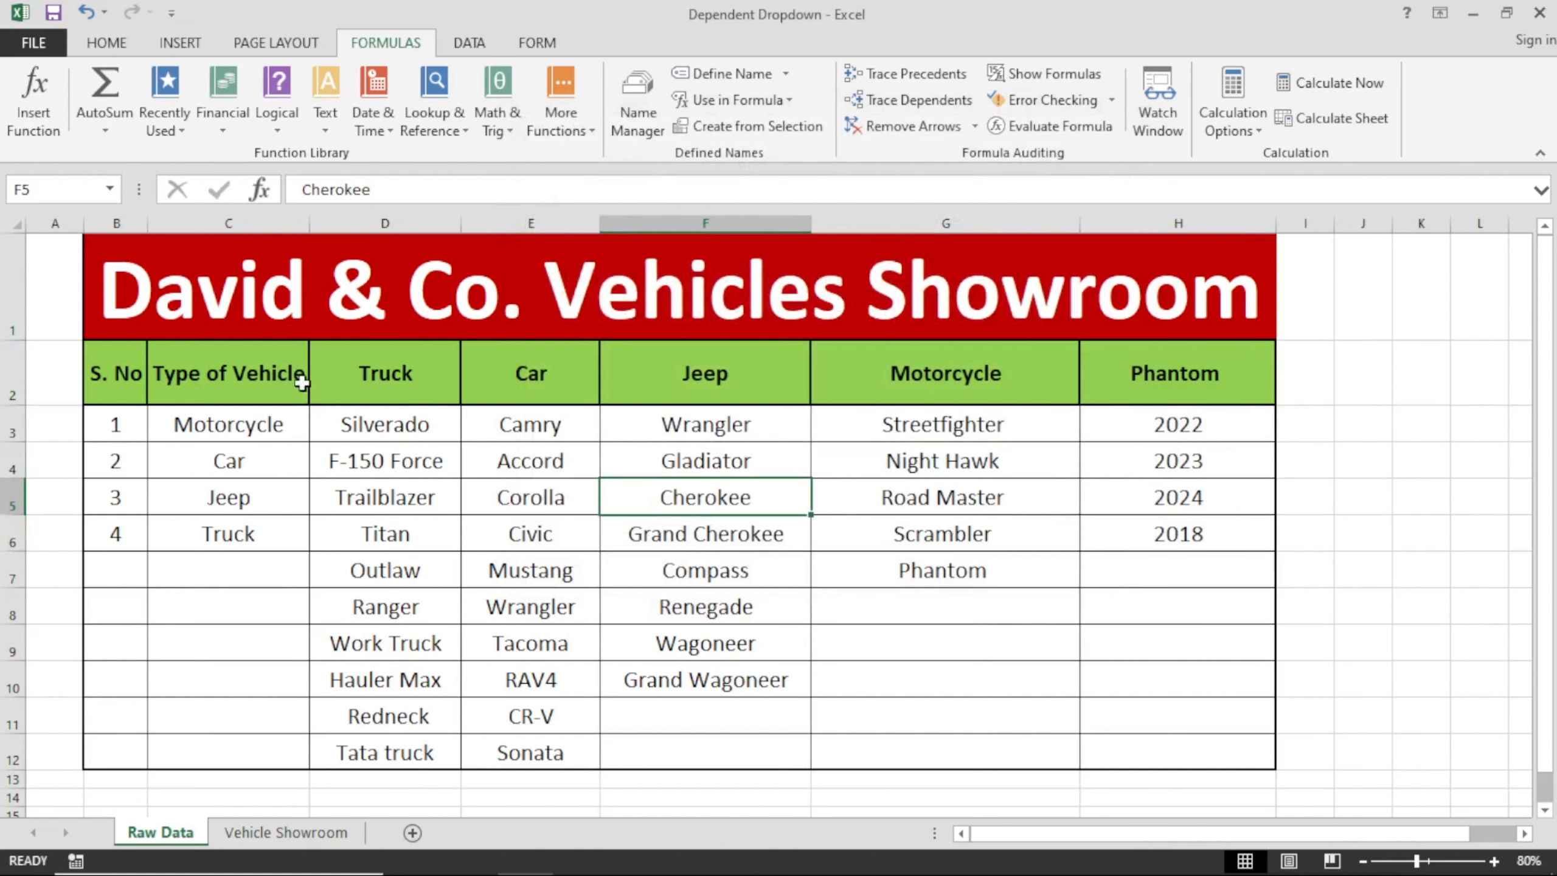
Switch to the Vehicle Showroom sheet and inspect its headings and the entry cells B4, C4 and E4 for existing dropdowns.
click(329, 842)
click(384, 582)
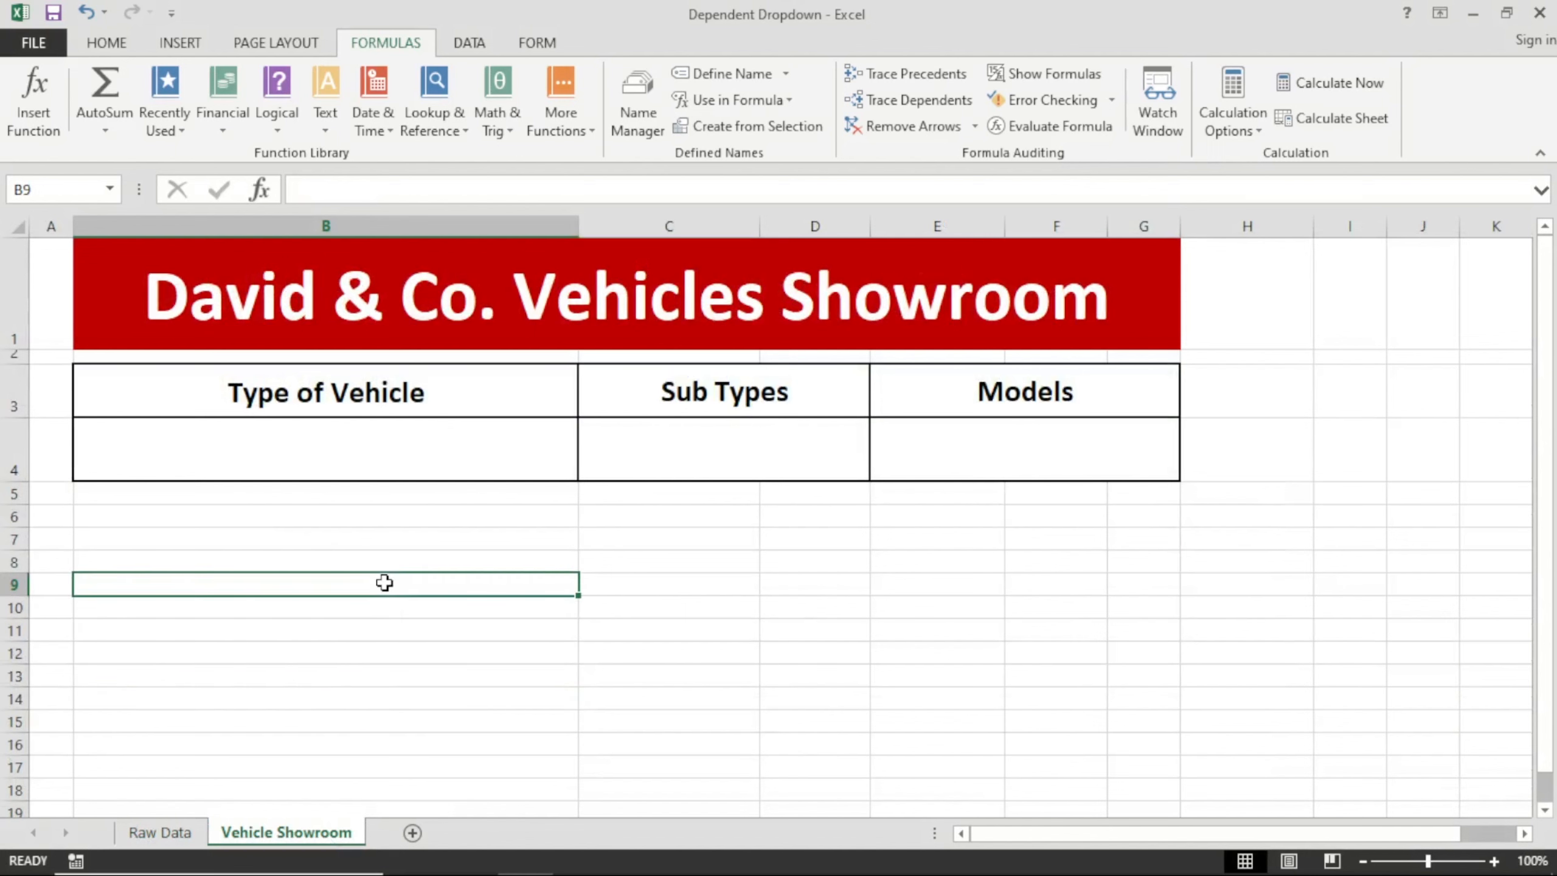
click(375, 402)
click(686, 402)
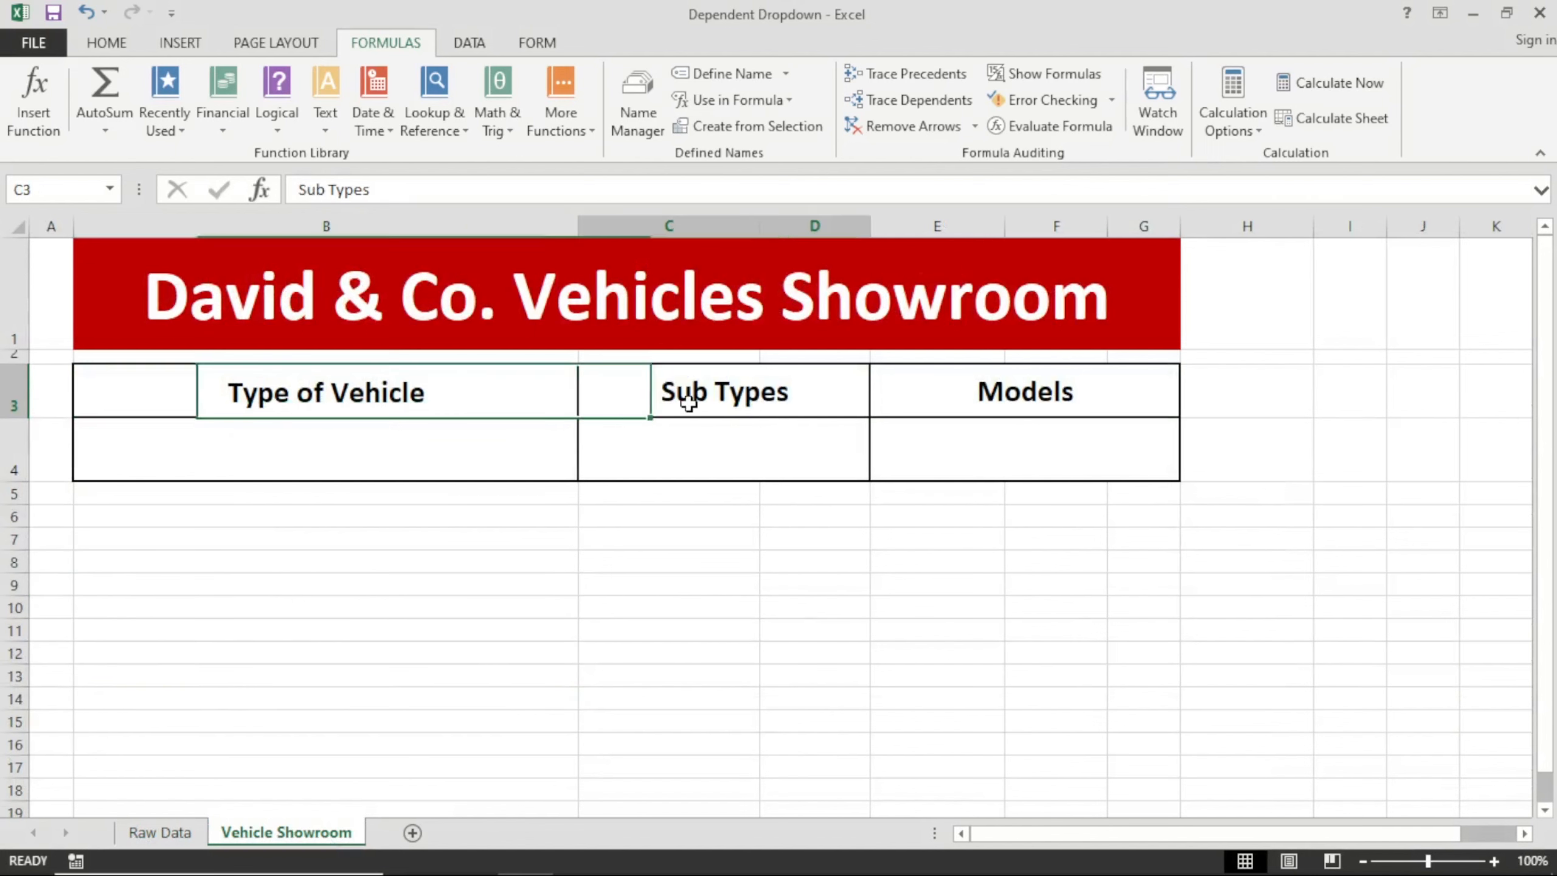
click(947, 393)
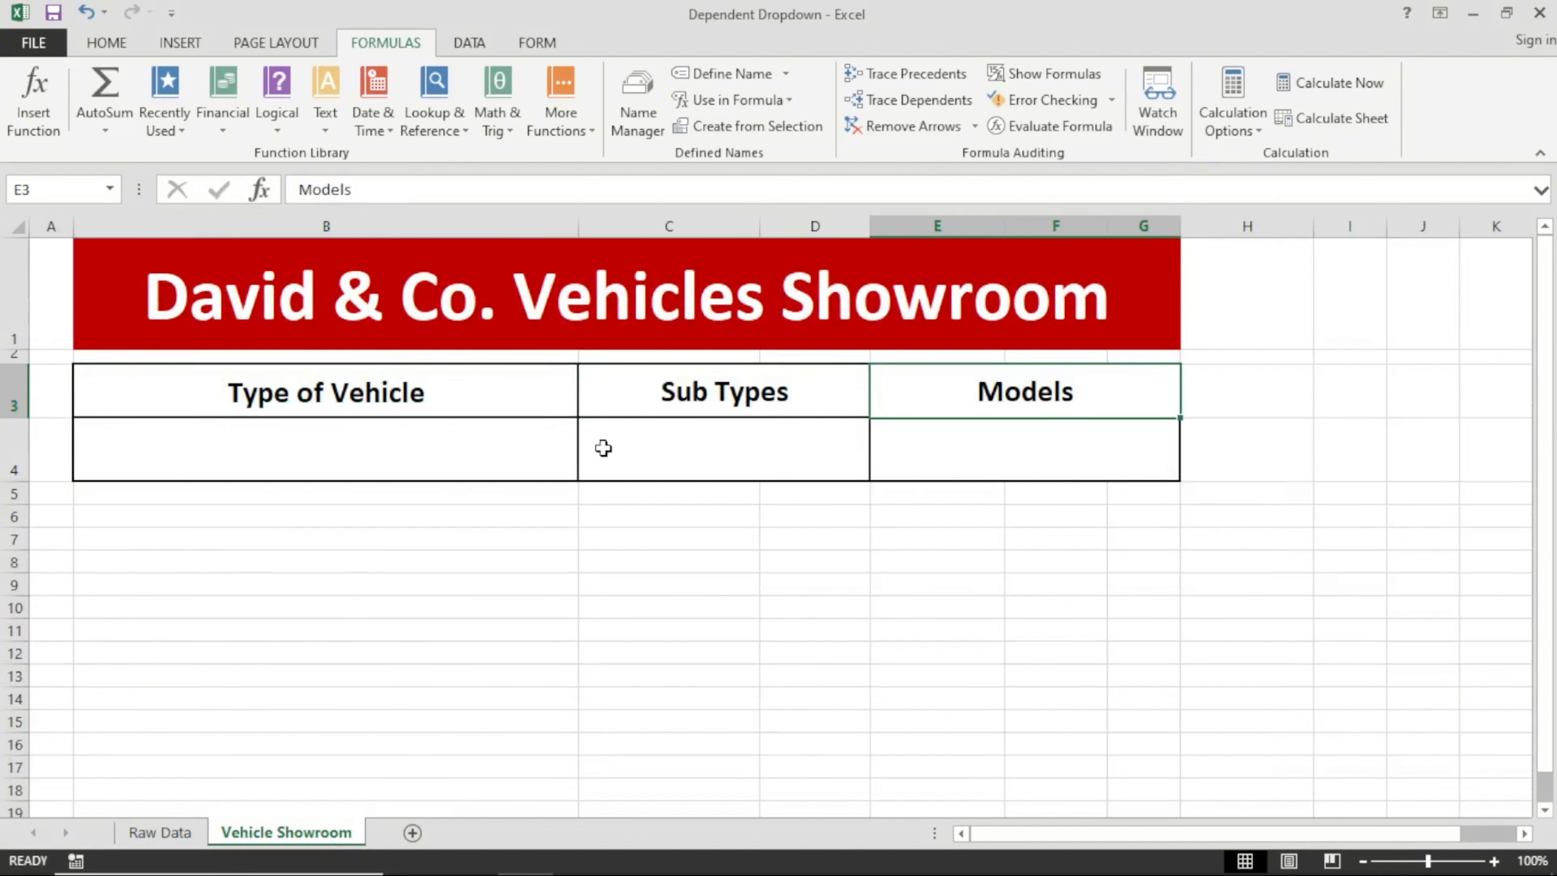
click(570, 445)
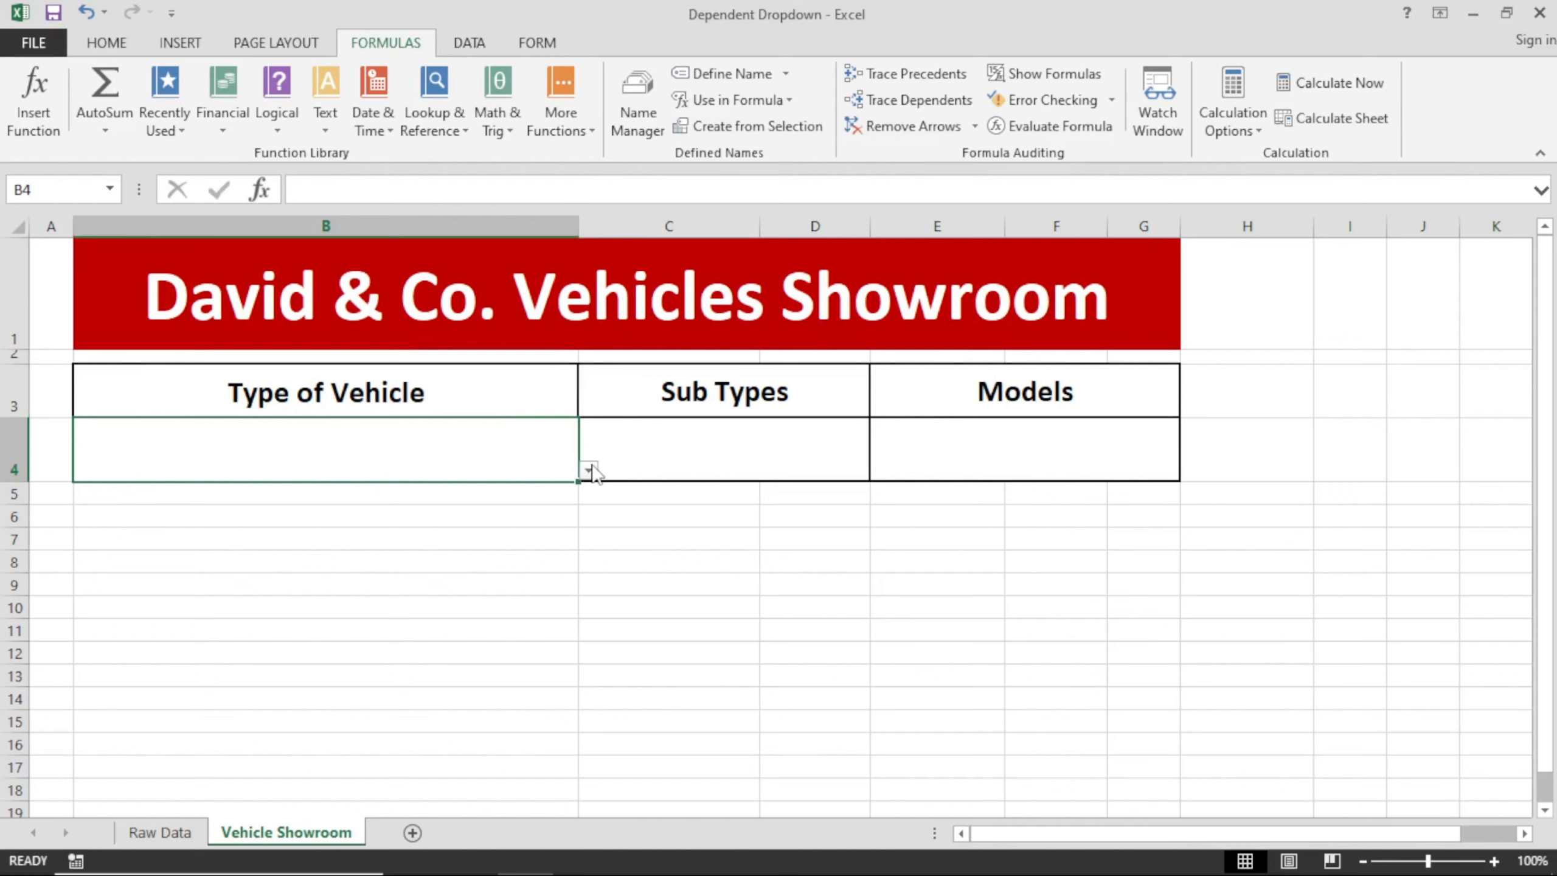
click(637, 454)
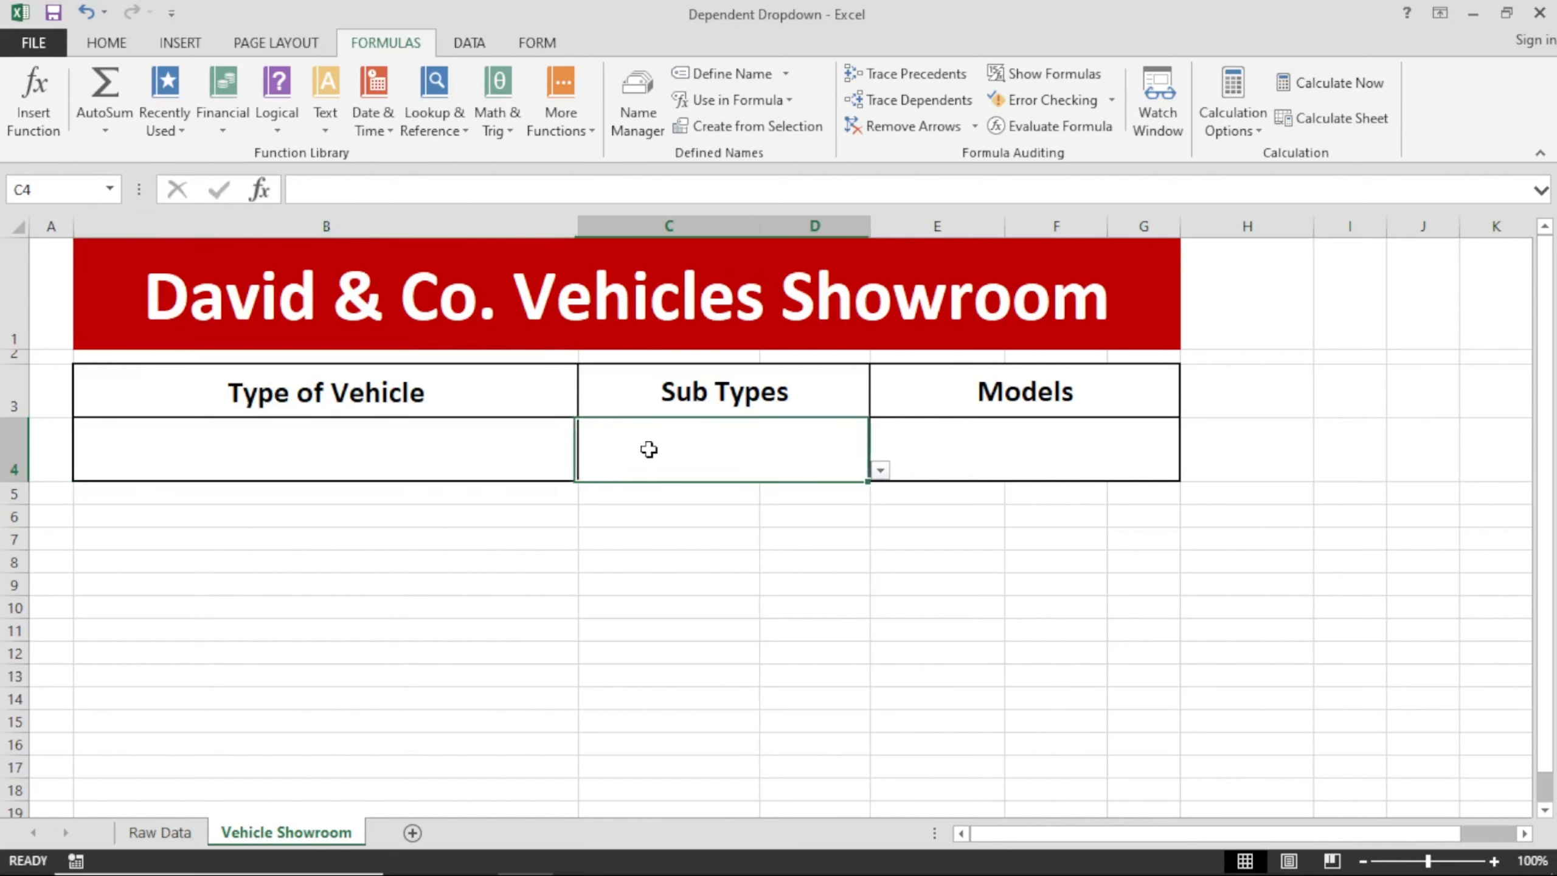
click(1043, 454)
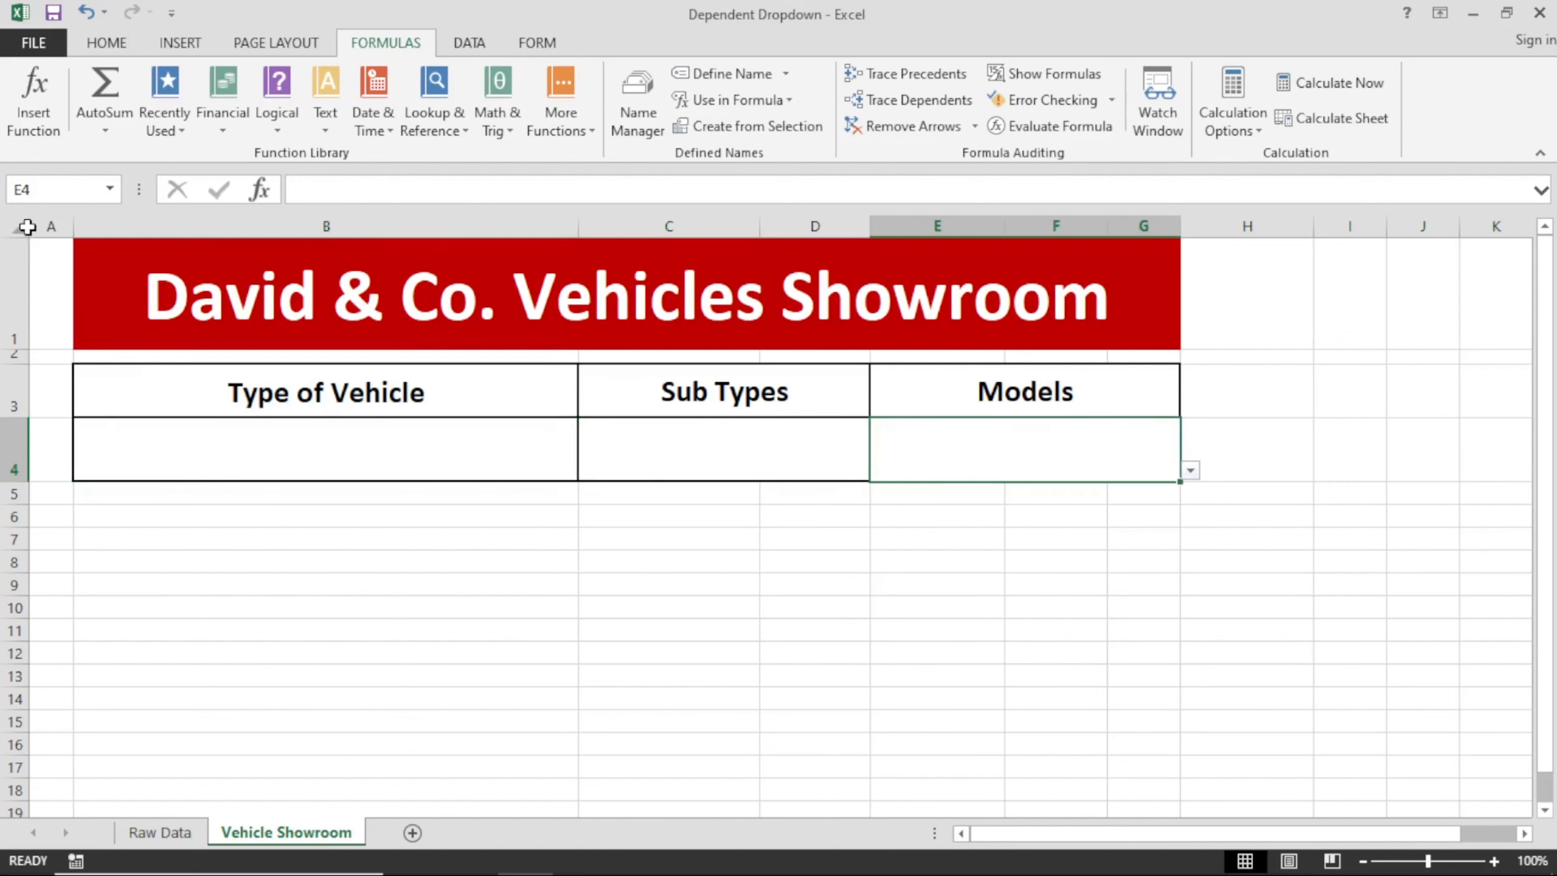
Clear all existing data validation settings from the entire Vehicle Showroom sheet.
click(25, 228)
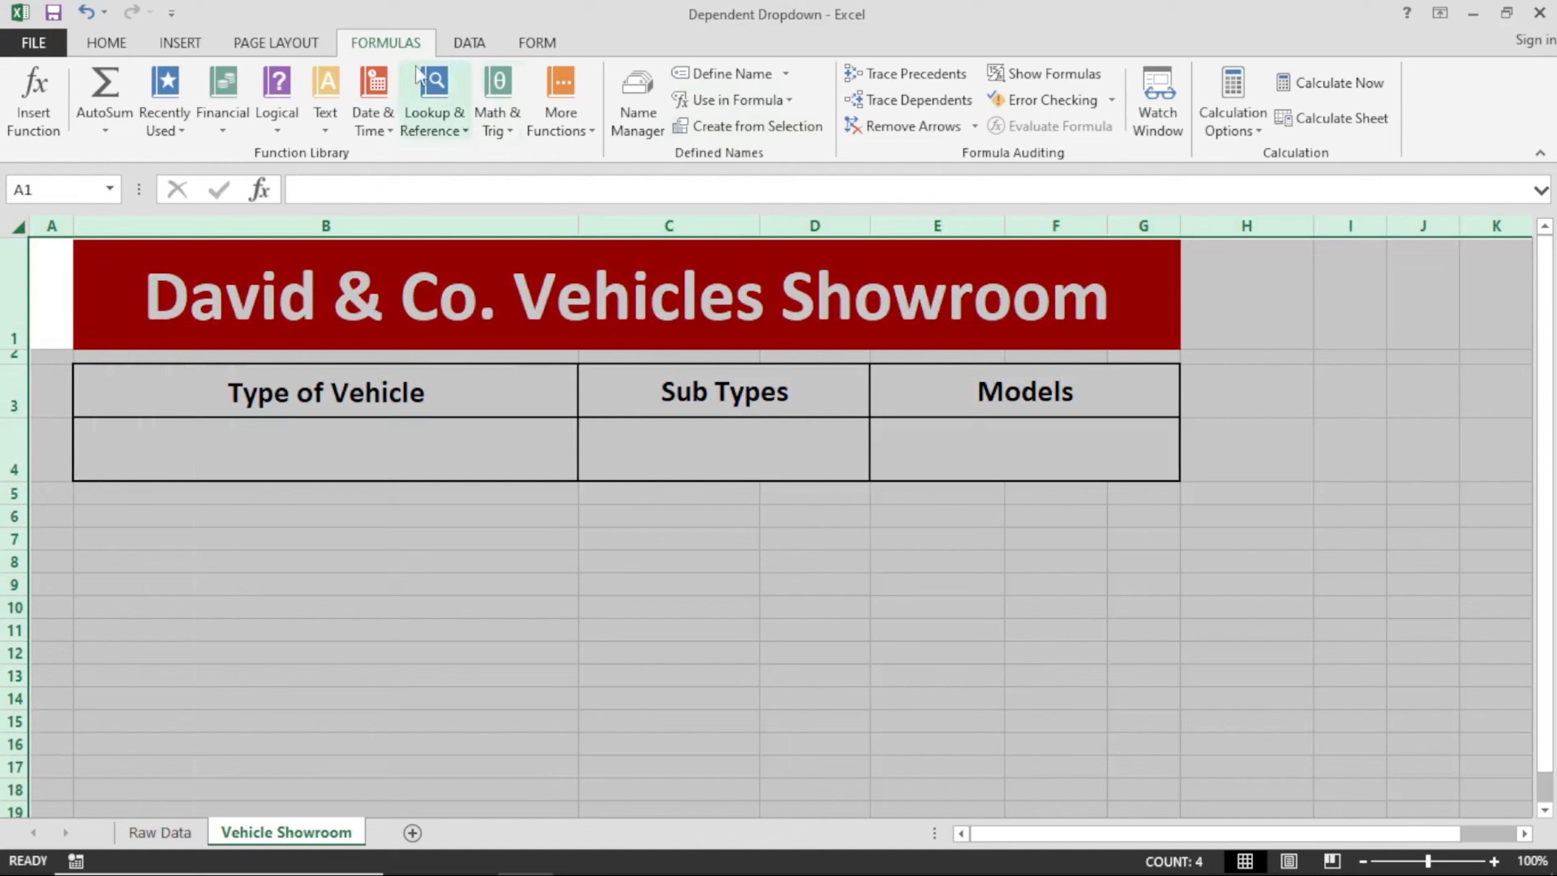
click(469, 43)
click(933, 123)
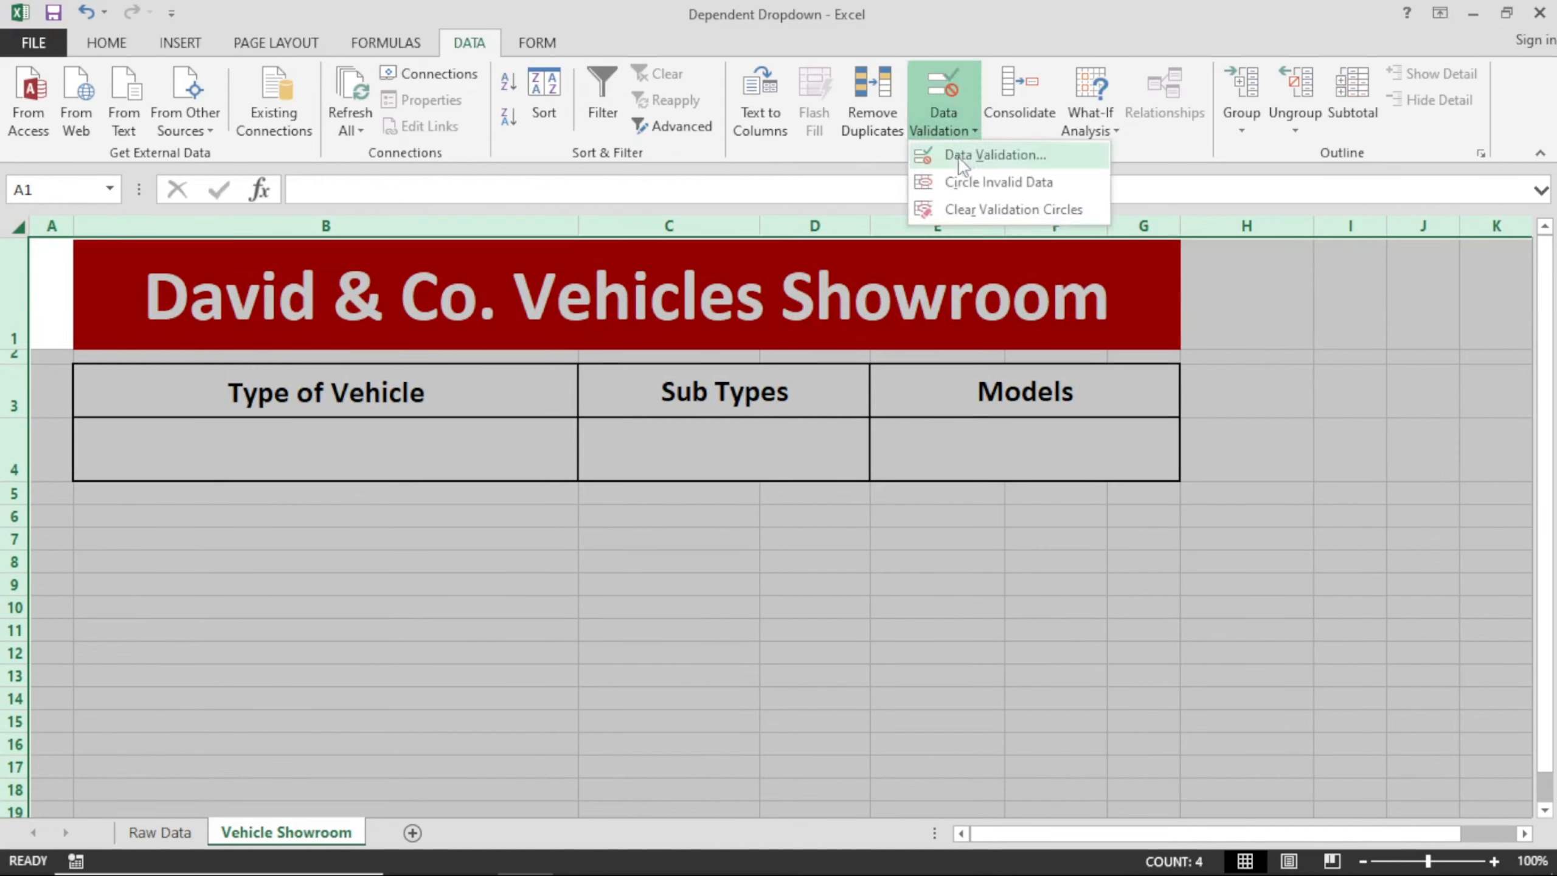
click(965, 154)
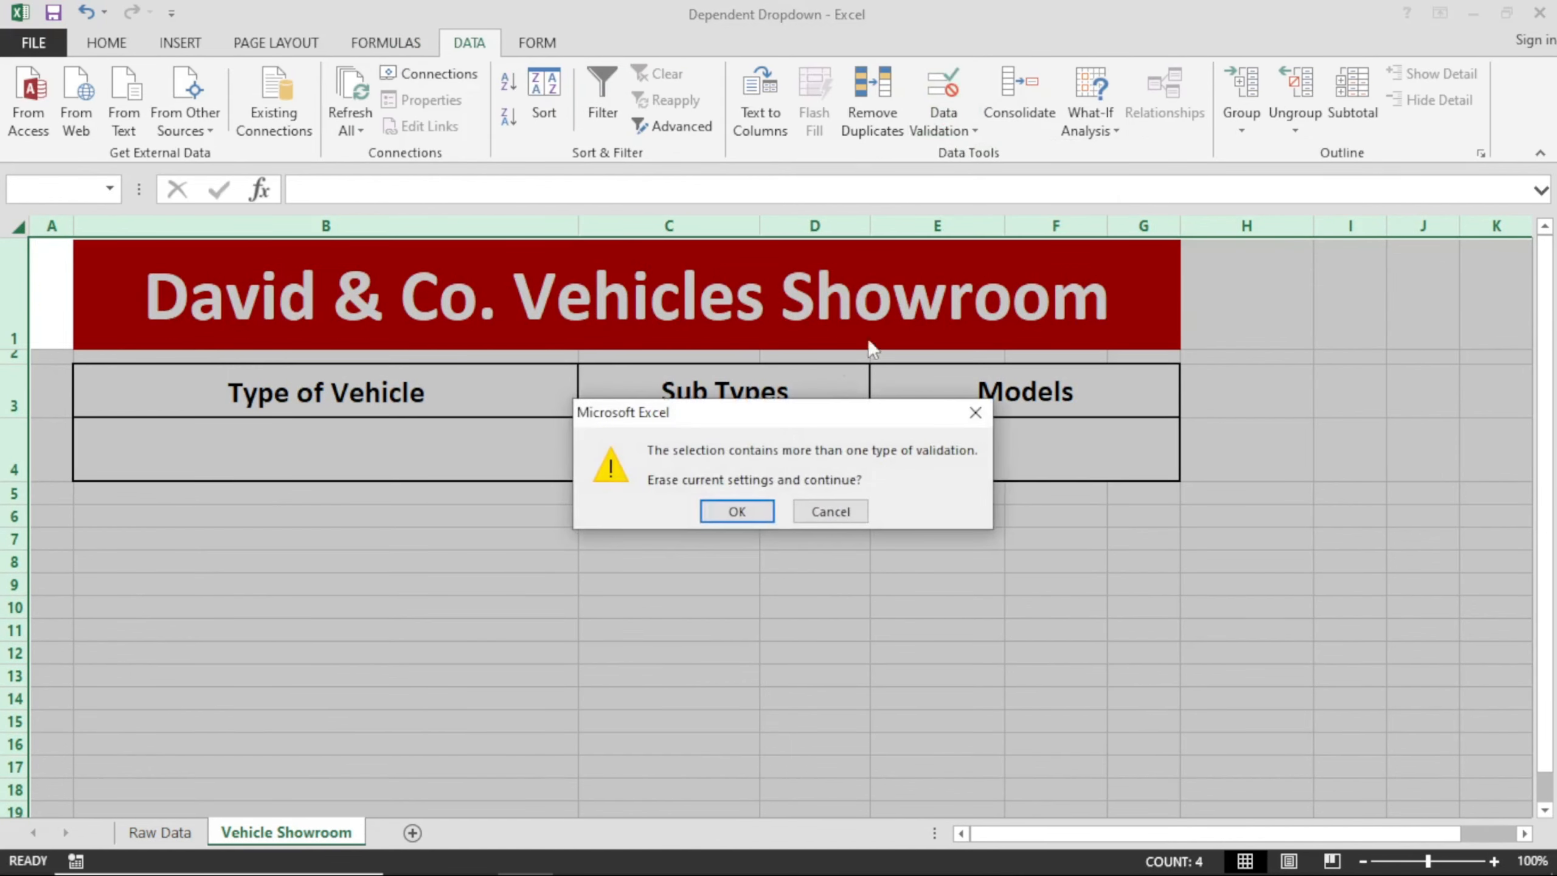
click(736, 513)
click(678, 509)
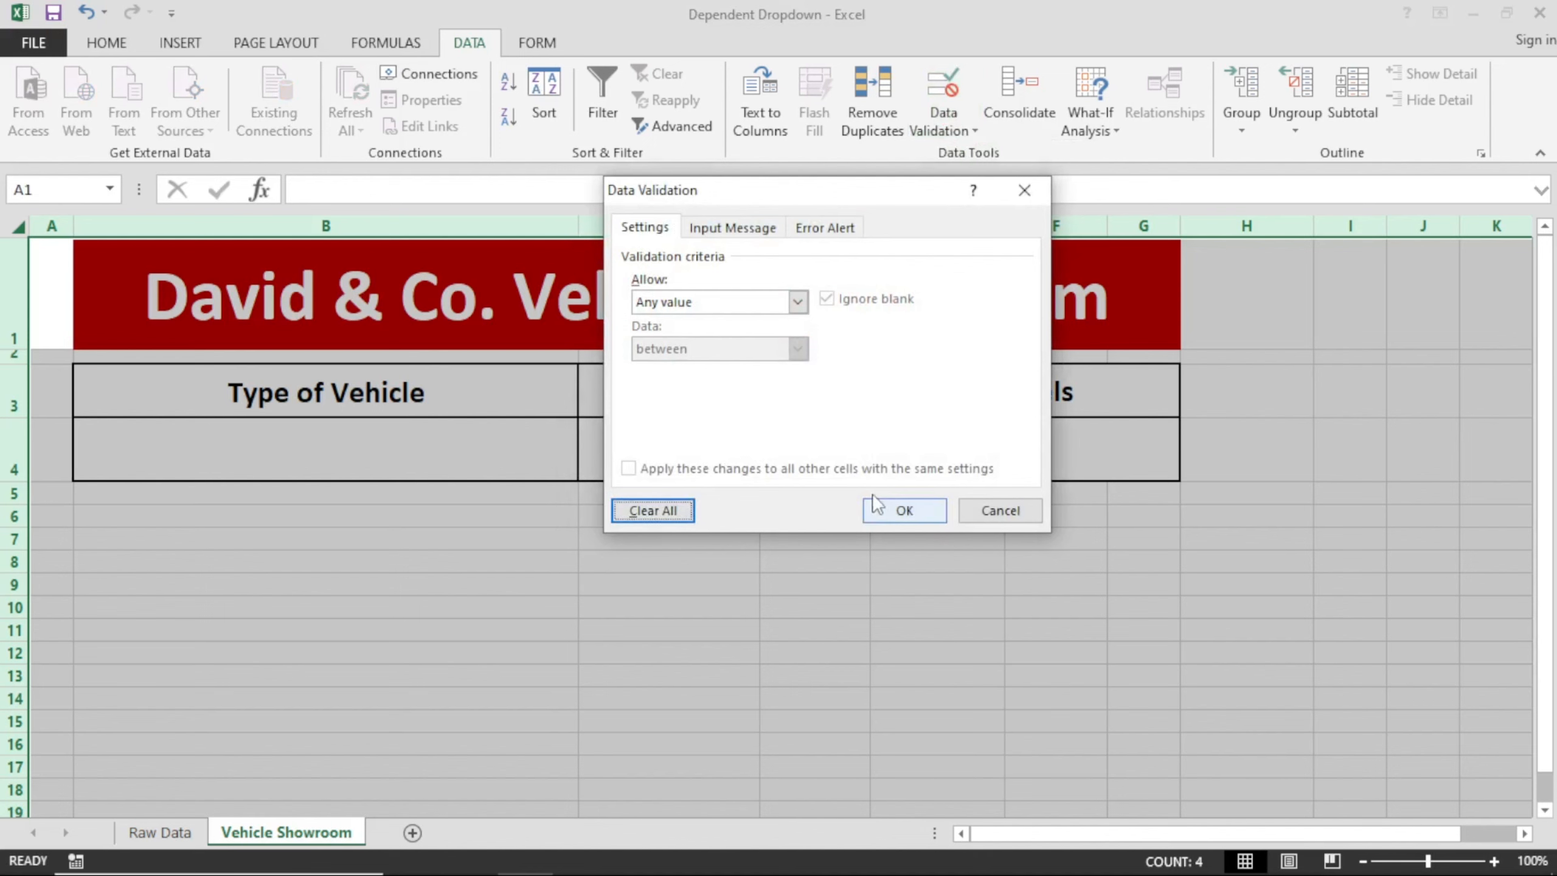
click(883, 513)
Check entry cells B4, C4 and E4 for any remaining dropdown arrows.
click(373, 434)
click(632, 445)
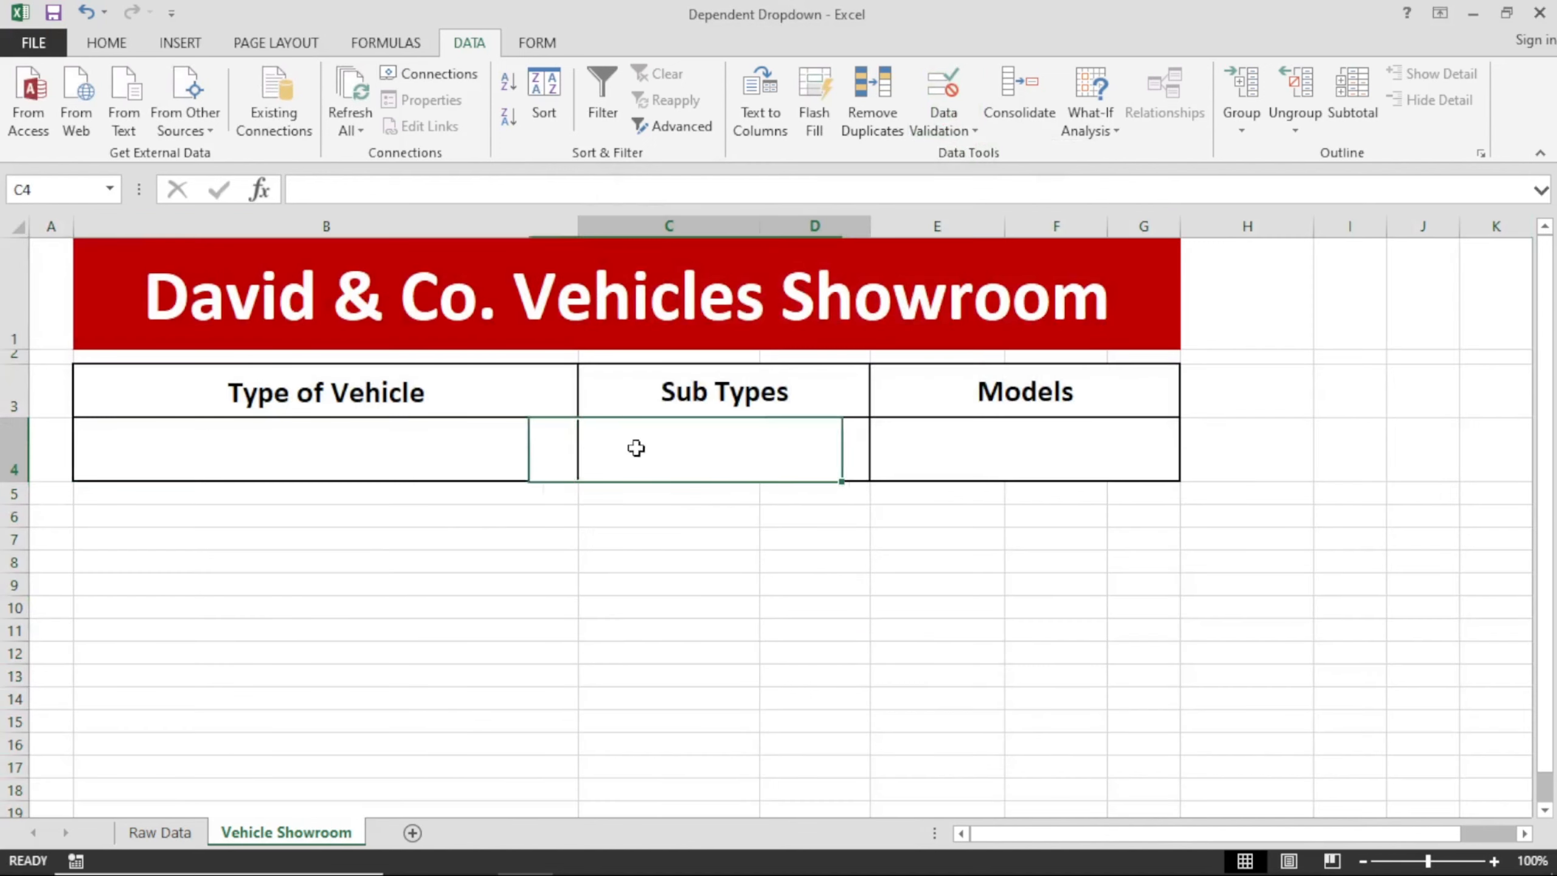
click(882, 447)
click(417, 428)
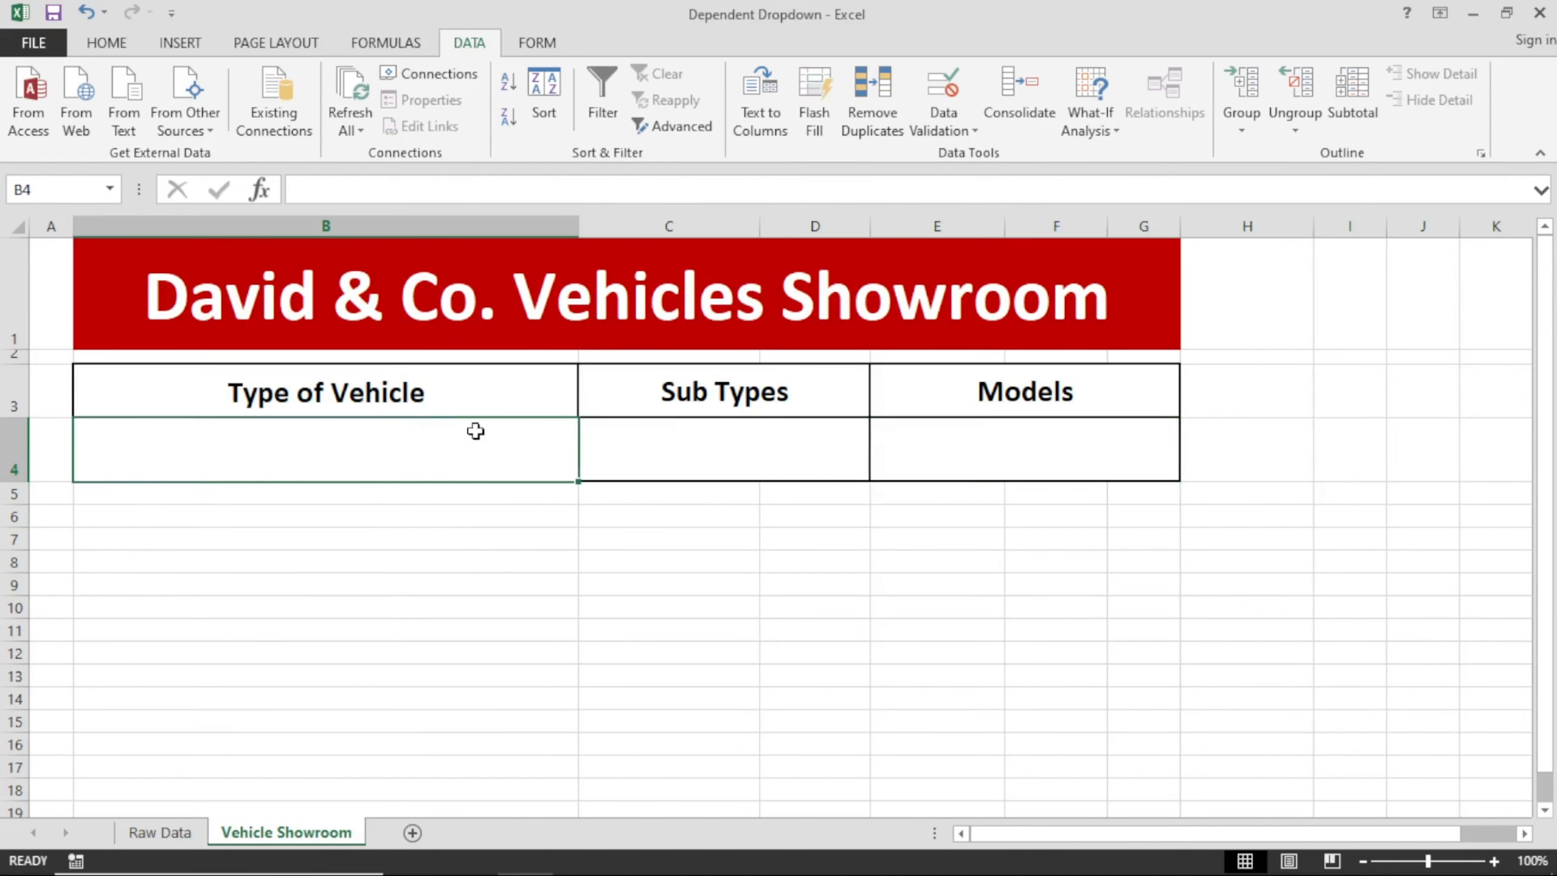
click(536, 492)
click(554, 465)
click(658, 448)
click(980, 445)
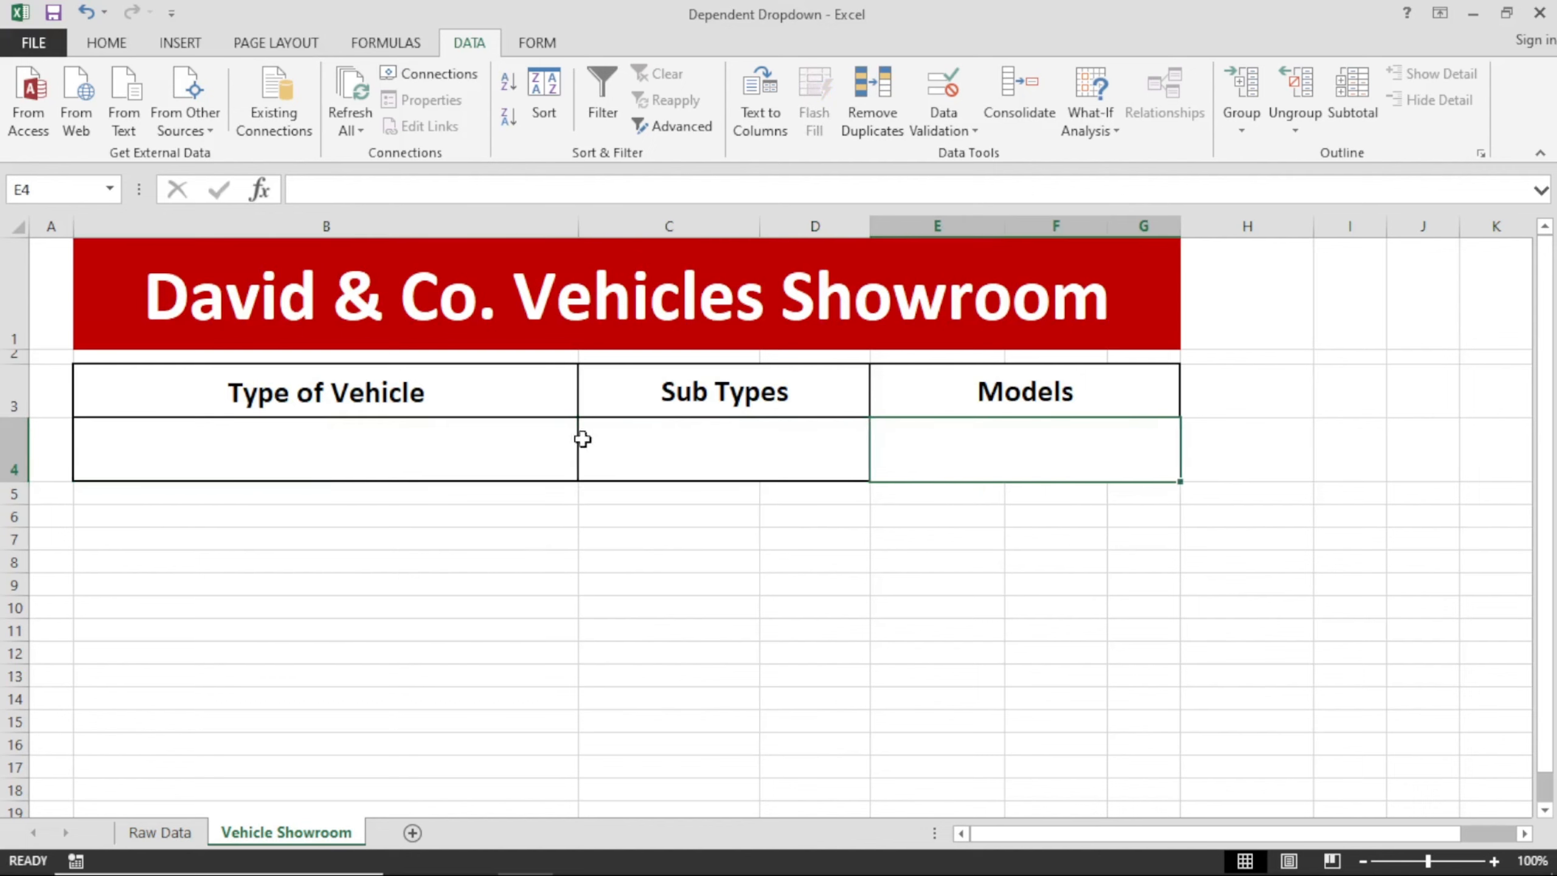
Start a data validation rule for the Type of Vehicle entry cell B4 that allows a List.
click(478, 403)
click(427, 449)
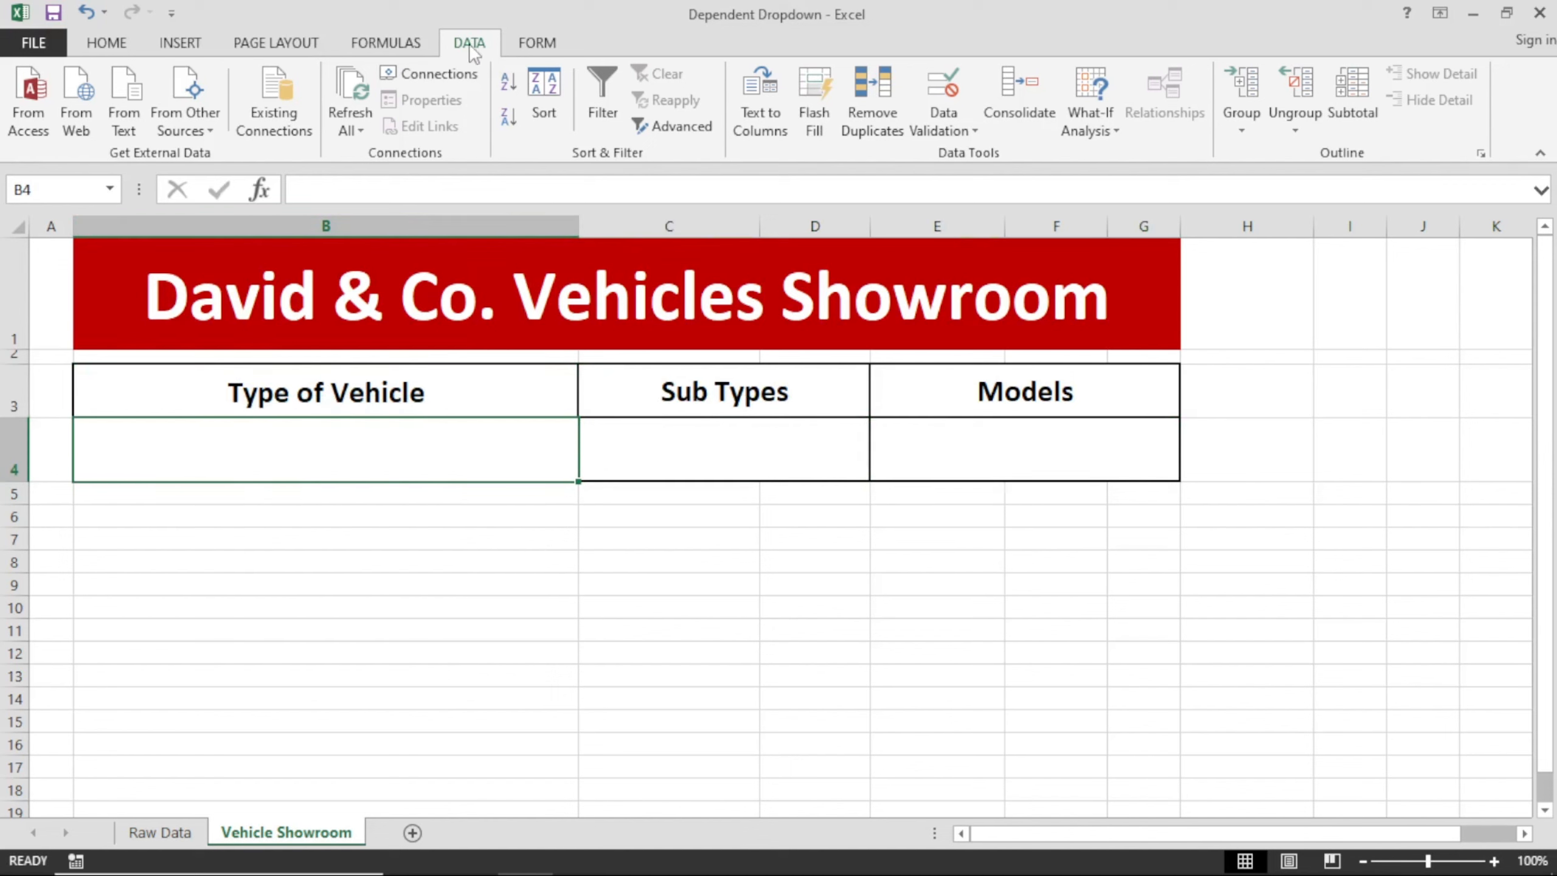
click(953, 130)
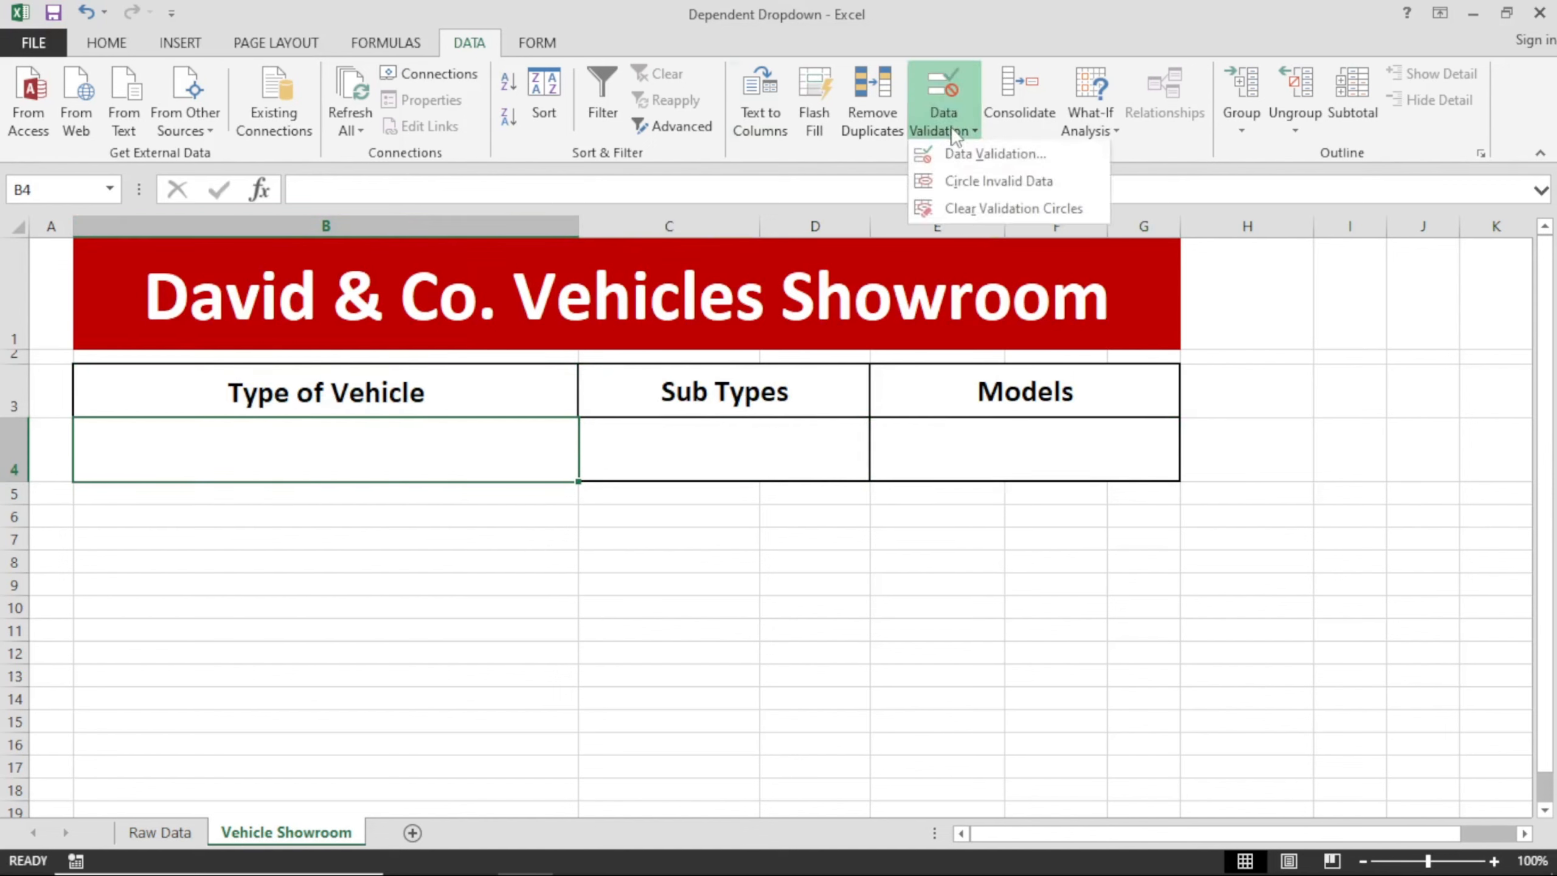
click(953, 158)
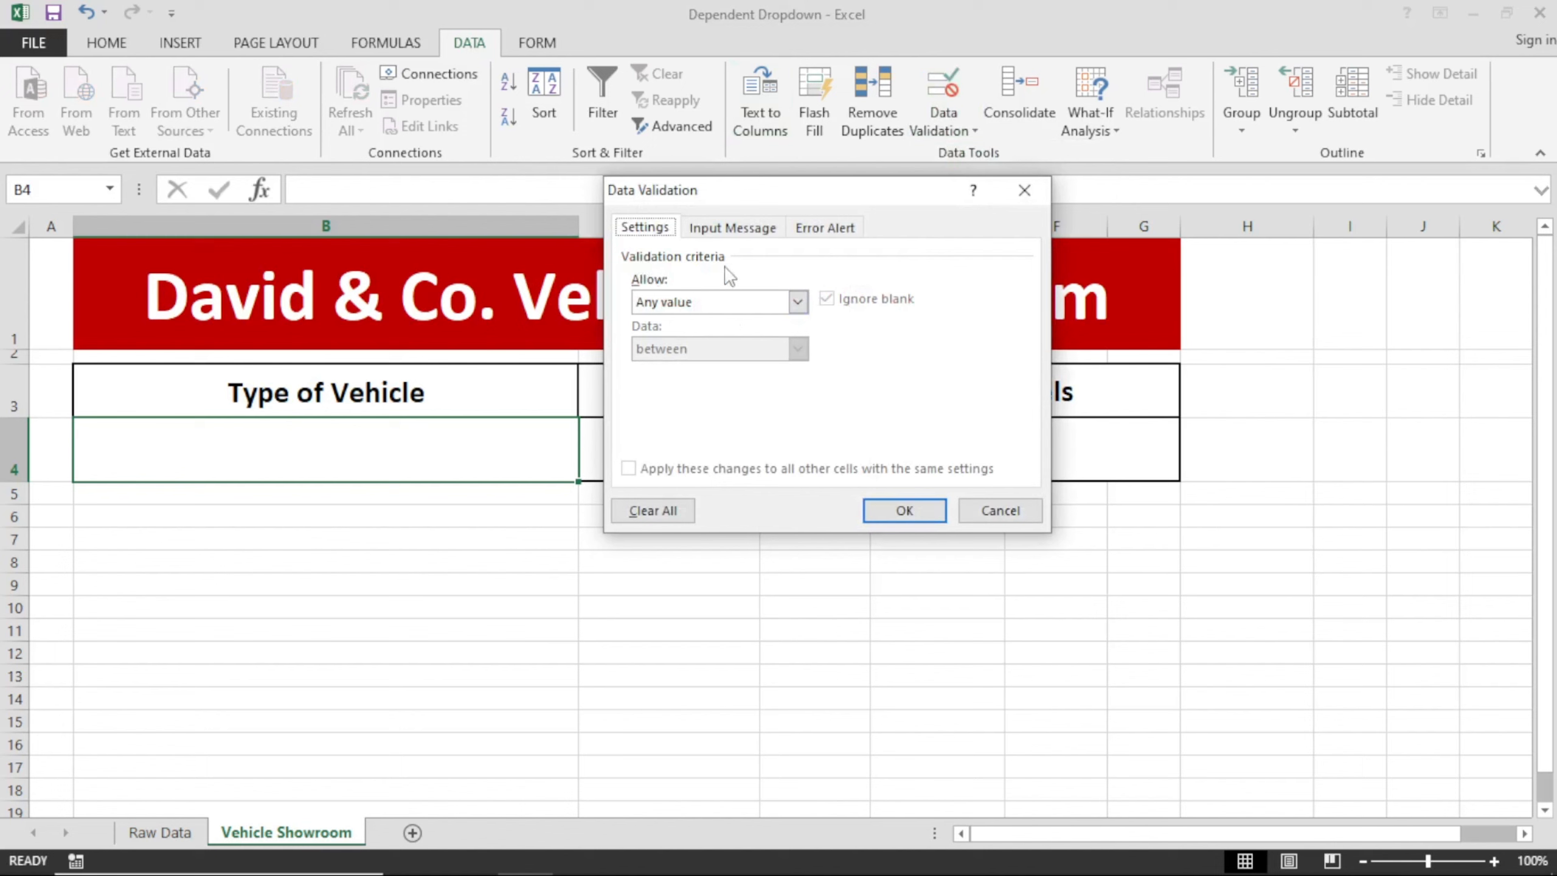
click(700, 304)
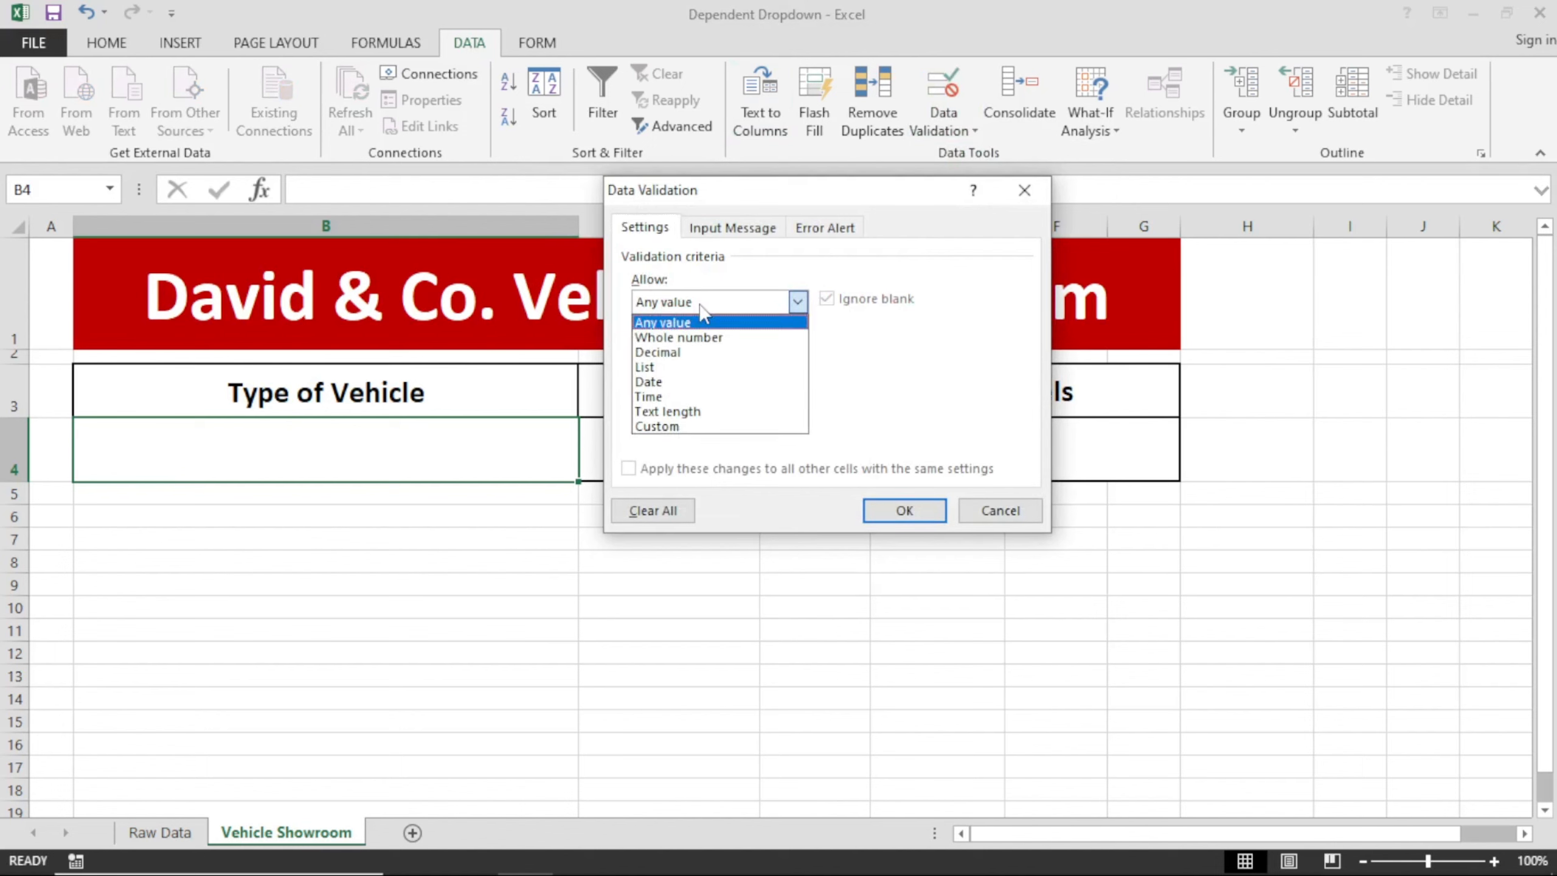
click(673, 368)
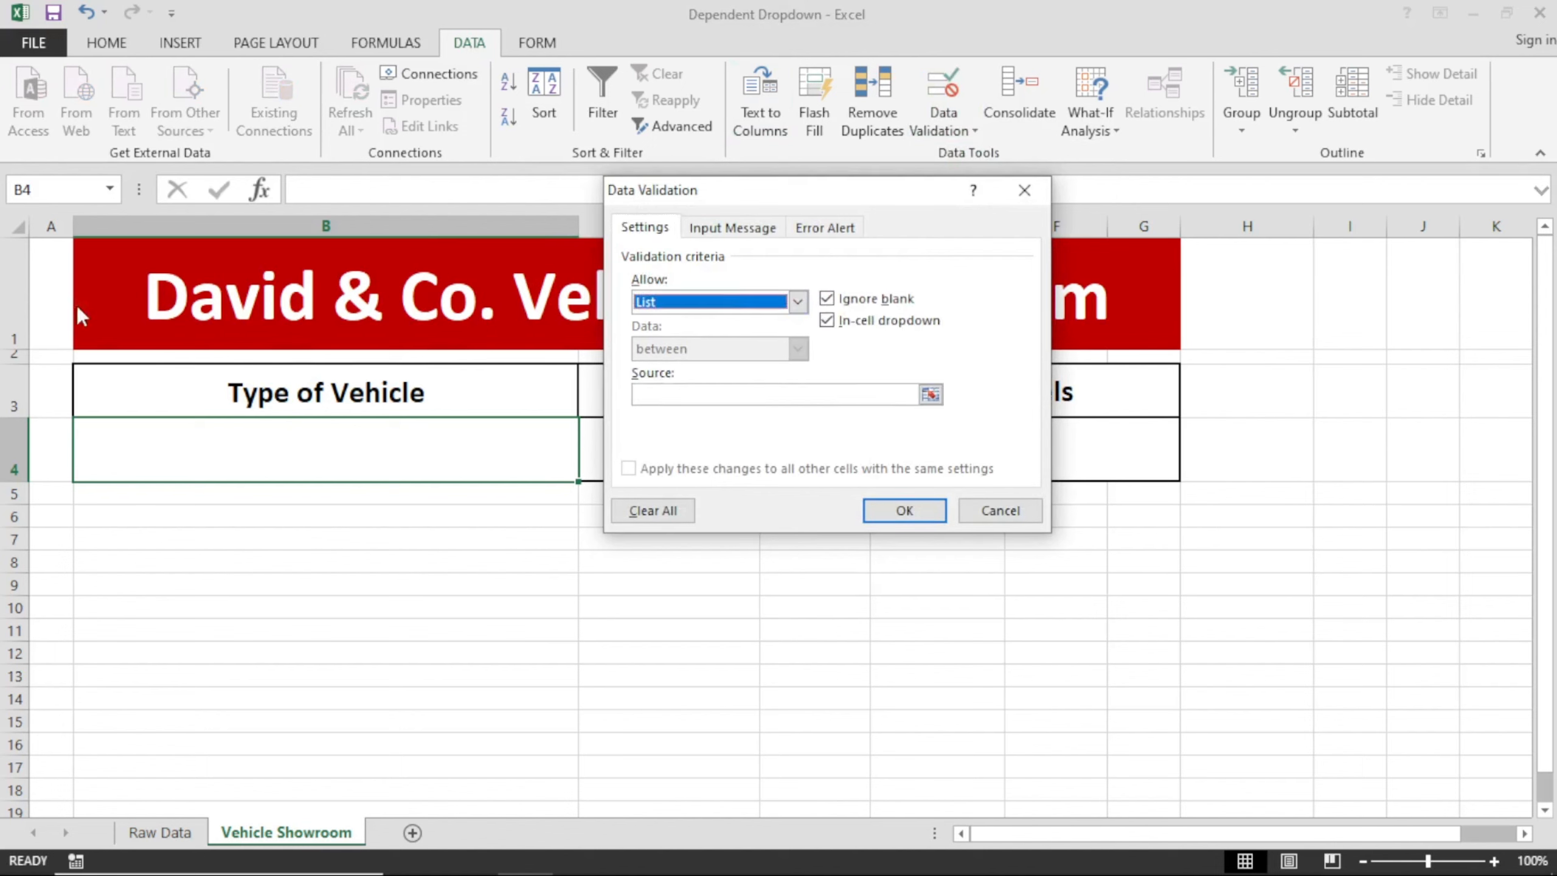
Set the list source to =Type_of_Vehicle, apply the rule and check the options in B4's dropdown.
click(710, 395)
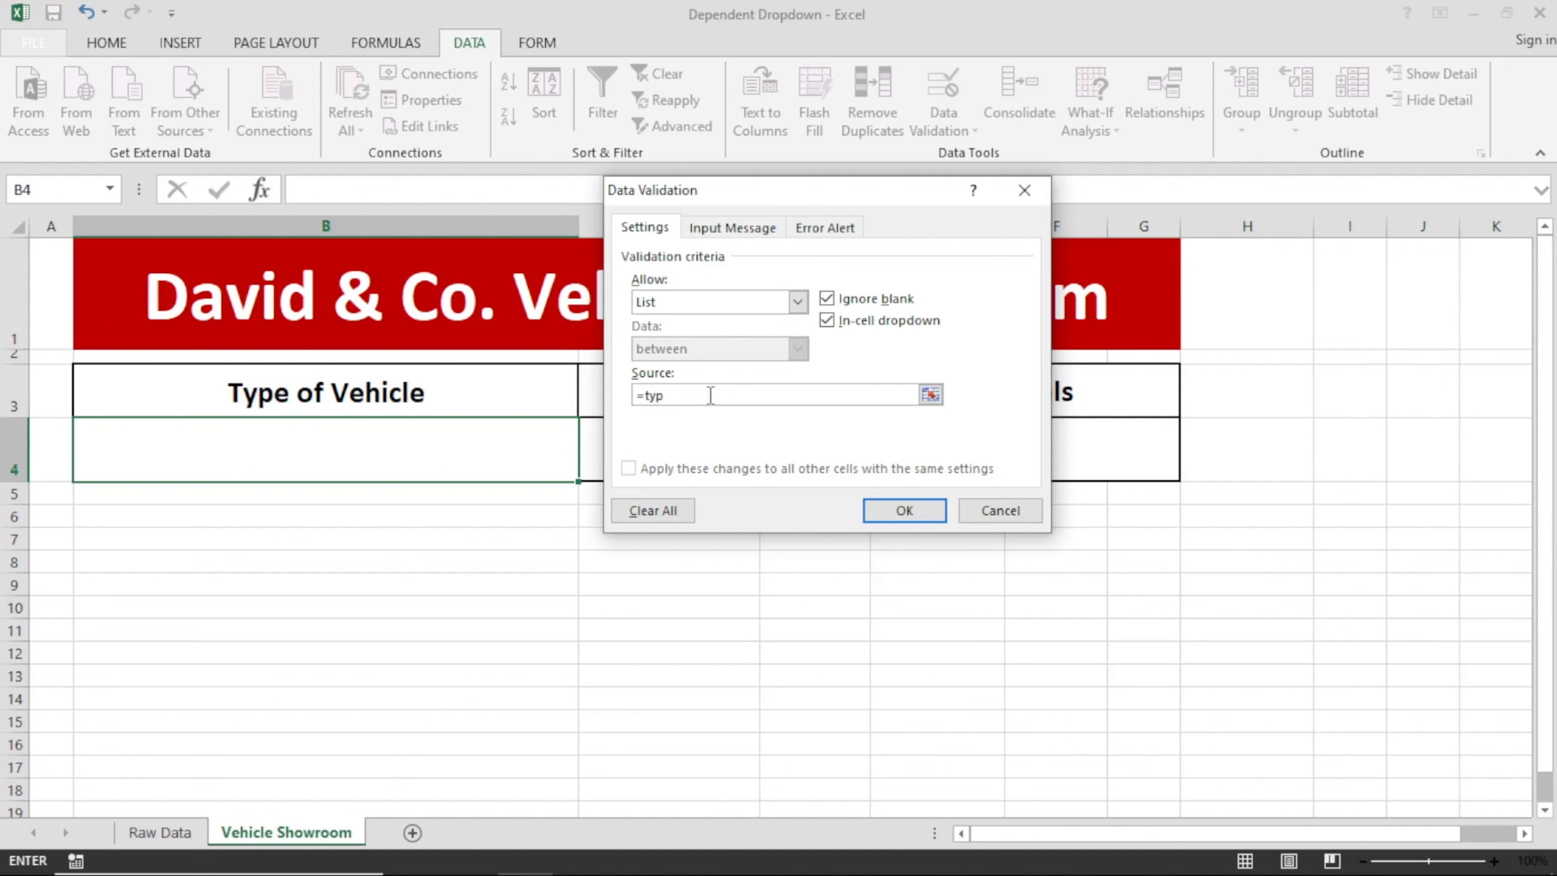
text(=typ+)
click(159, 832)
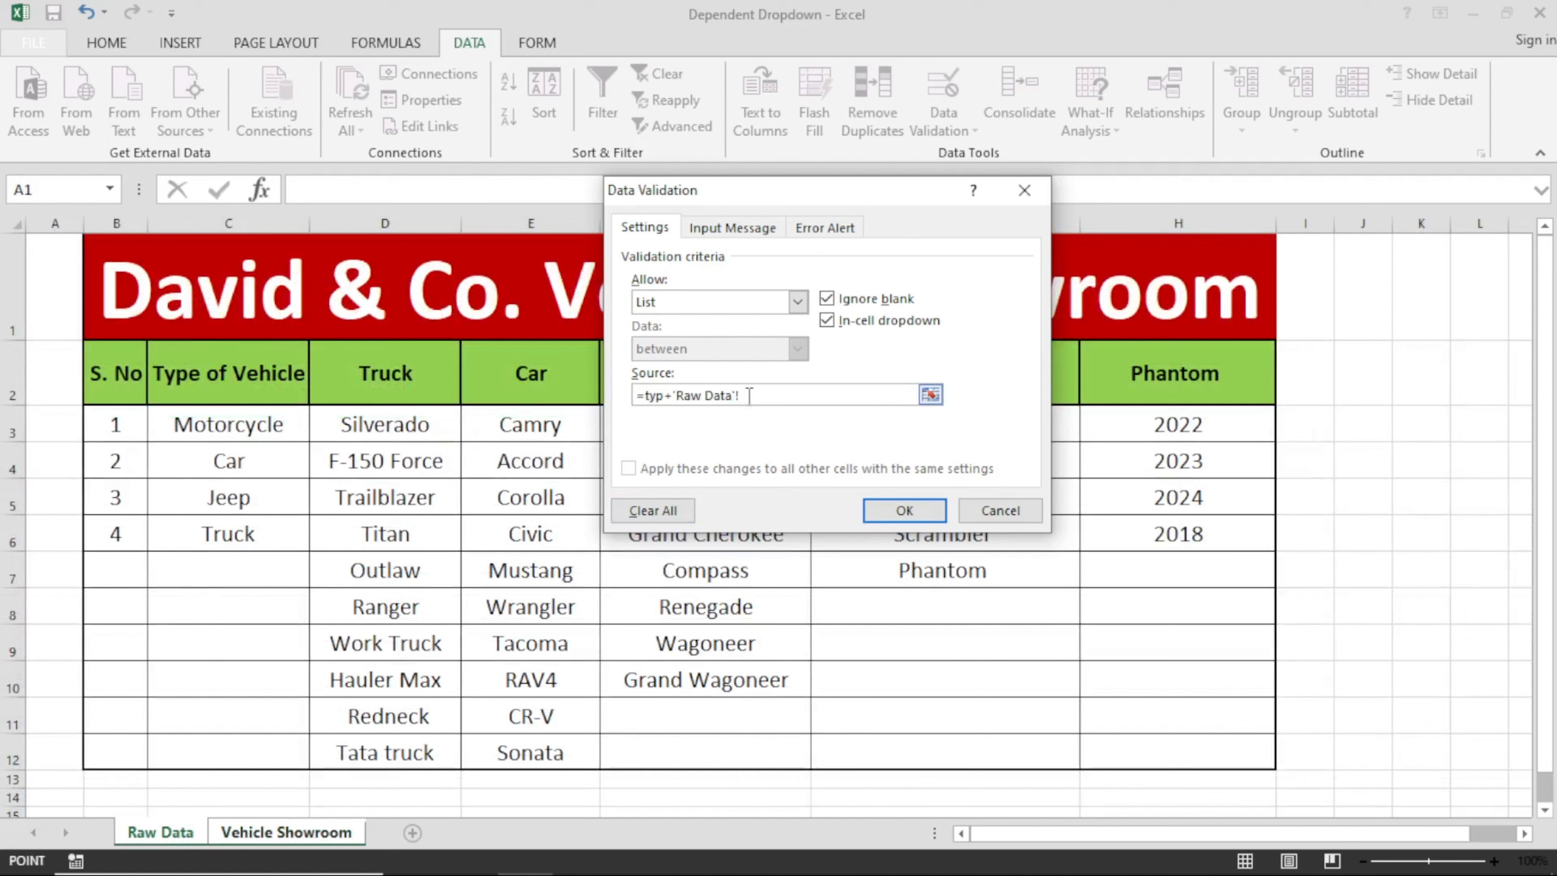
drag(741, 395, 661, 393)
text(e_of_Vehicle)
click(921, 509)
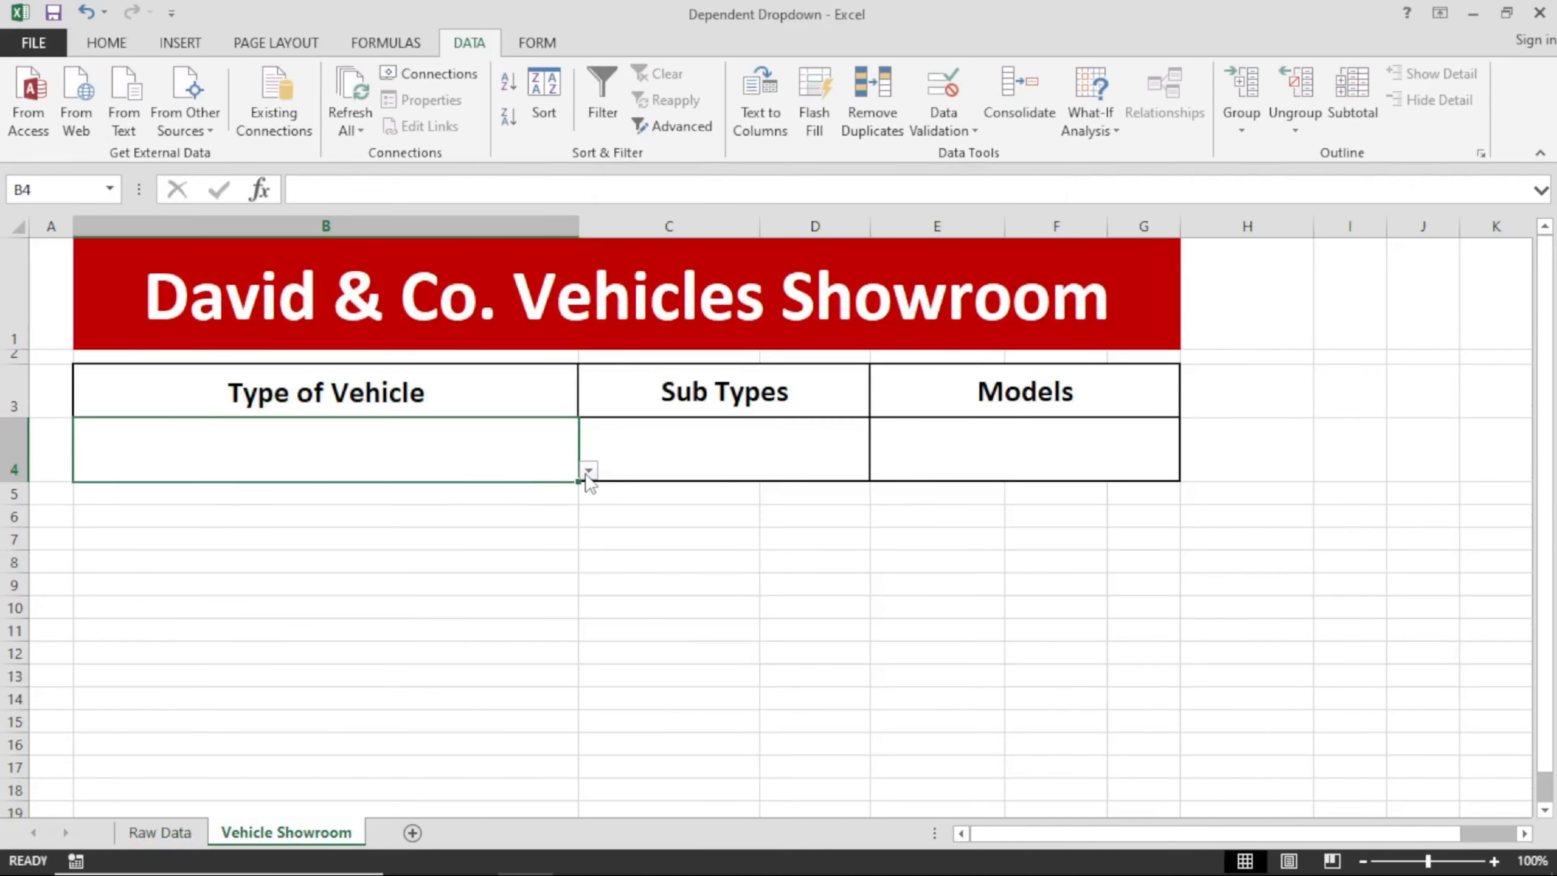
click(588, 472)
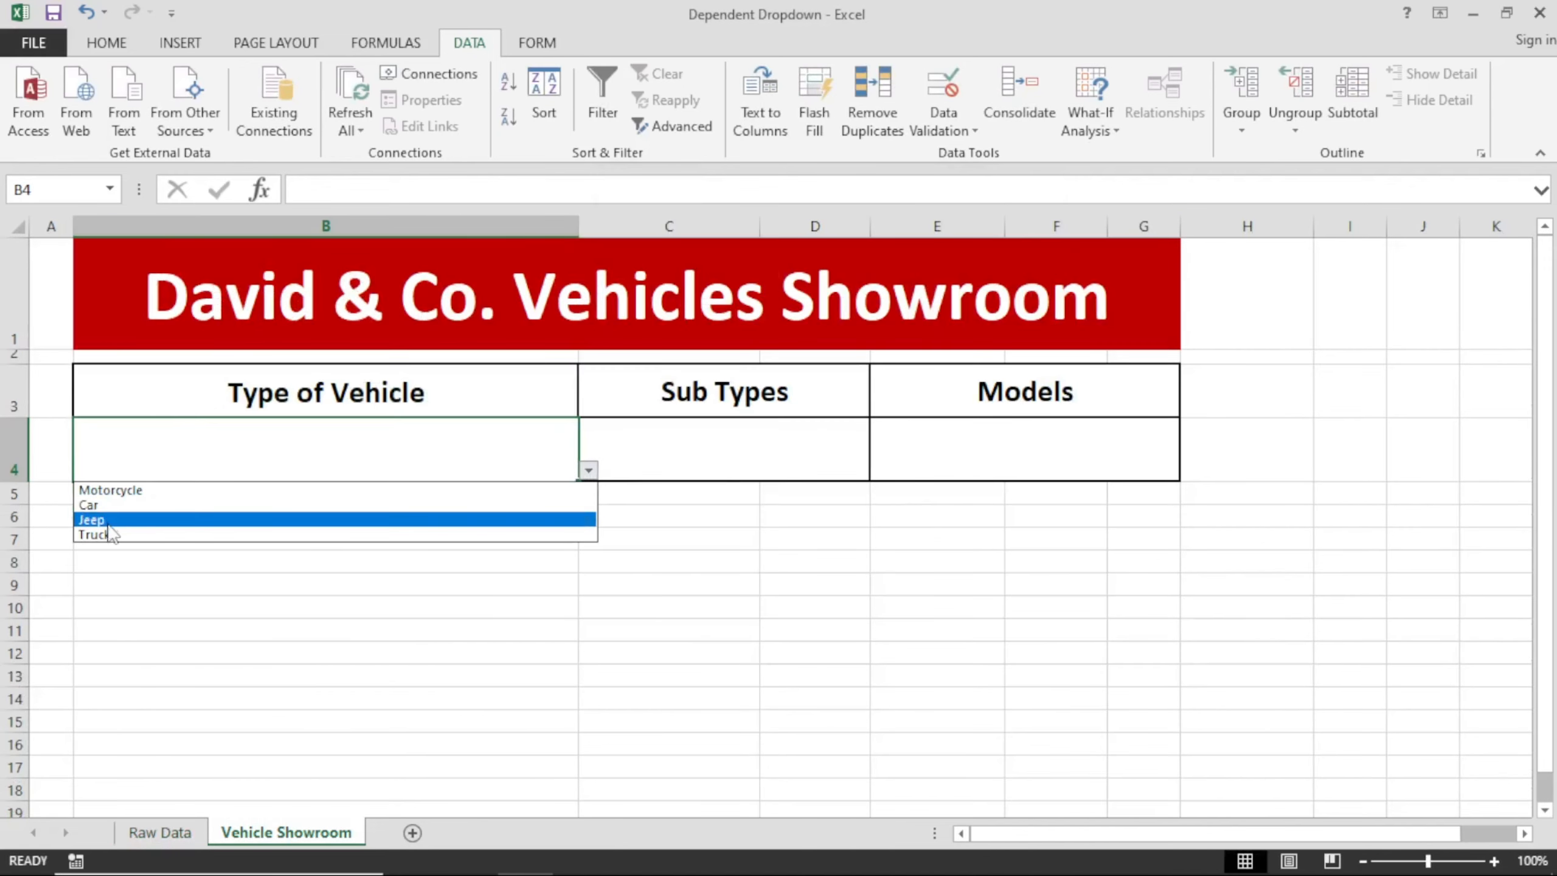
click(292, 452)
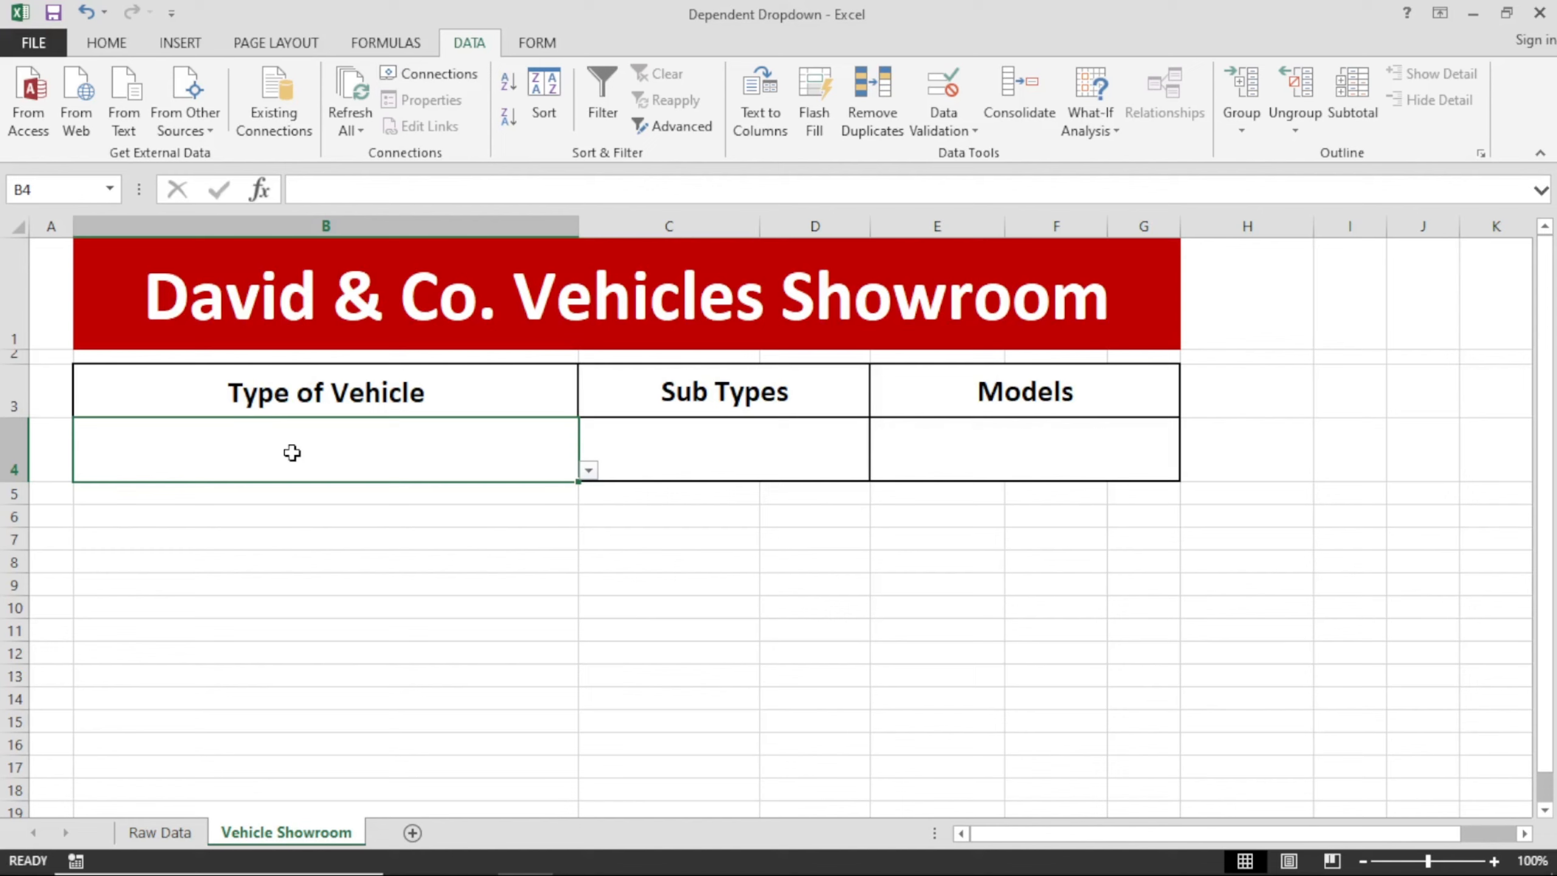
Re-enter B4's validation source by pasting the defined name Type_of_Vehicle, and choose Jeep from the cell's dropdown.
click(954, 117)
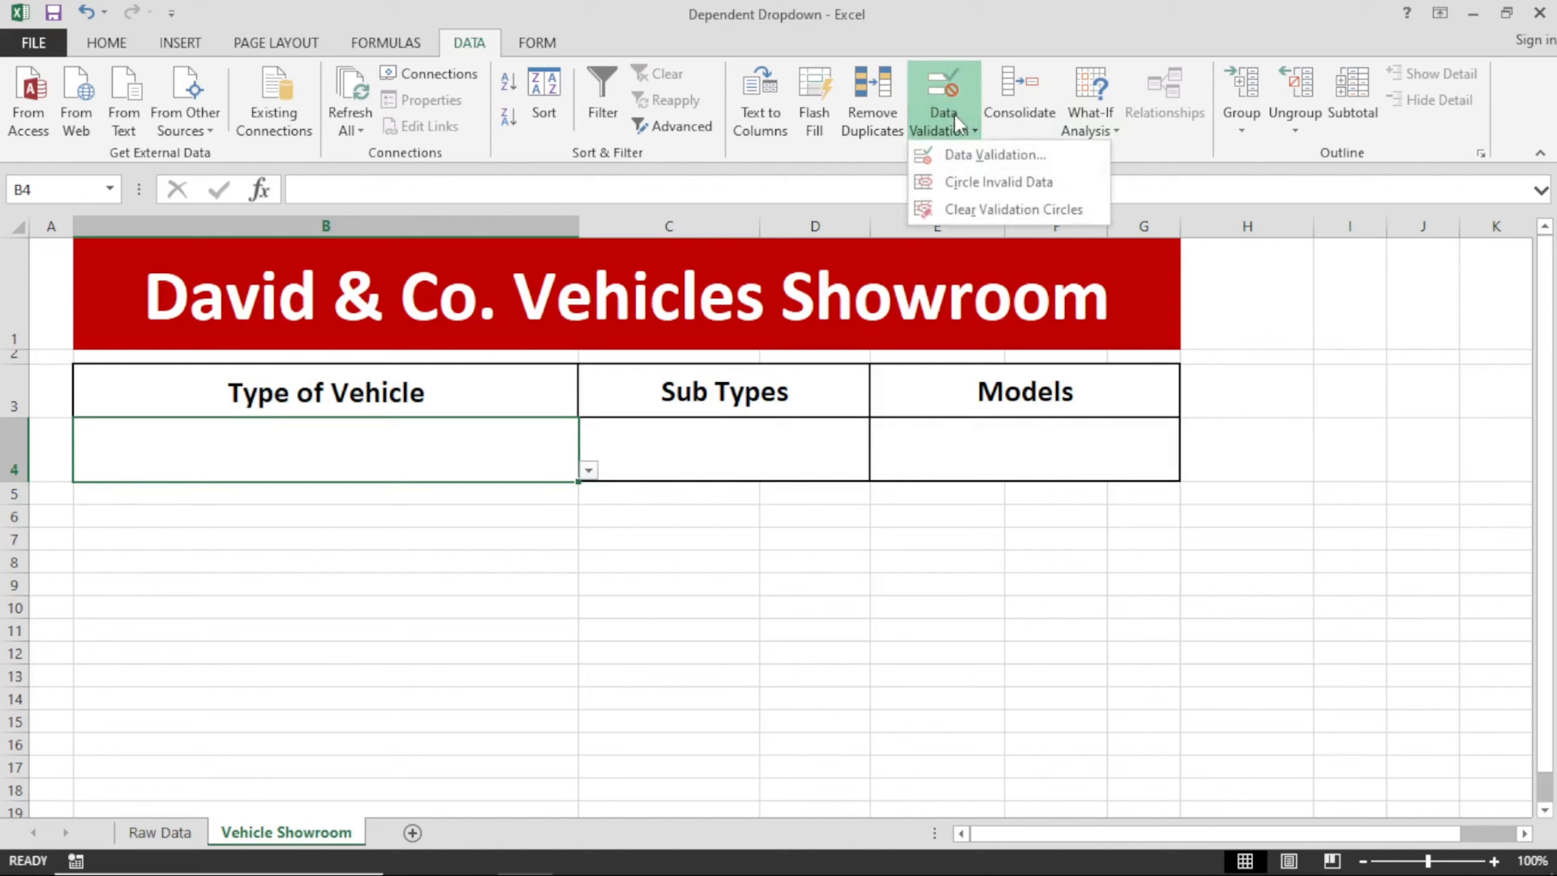
click(957, 155)
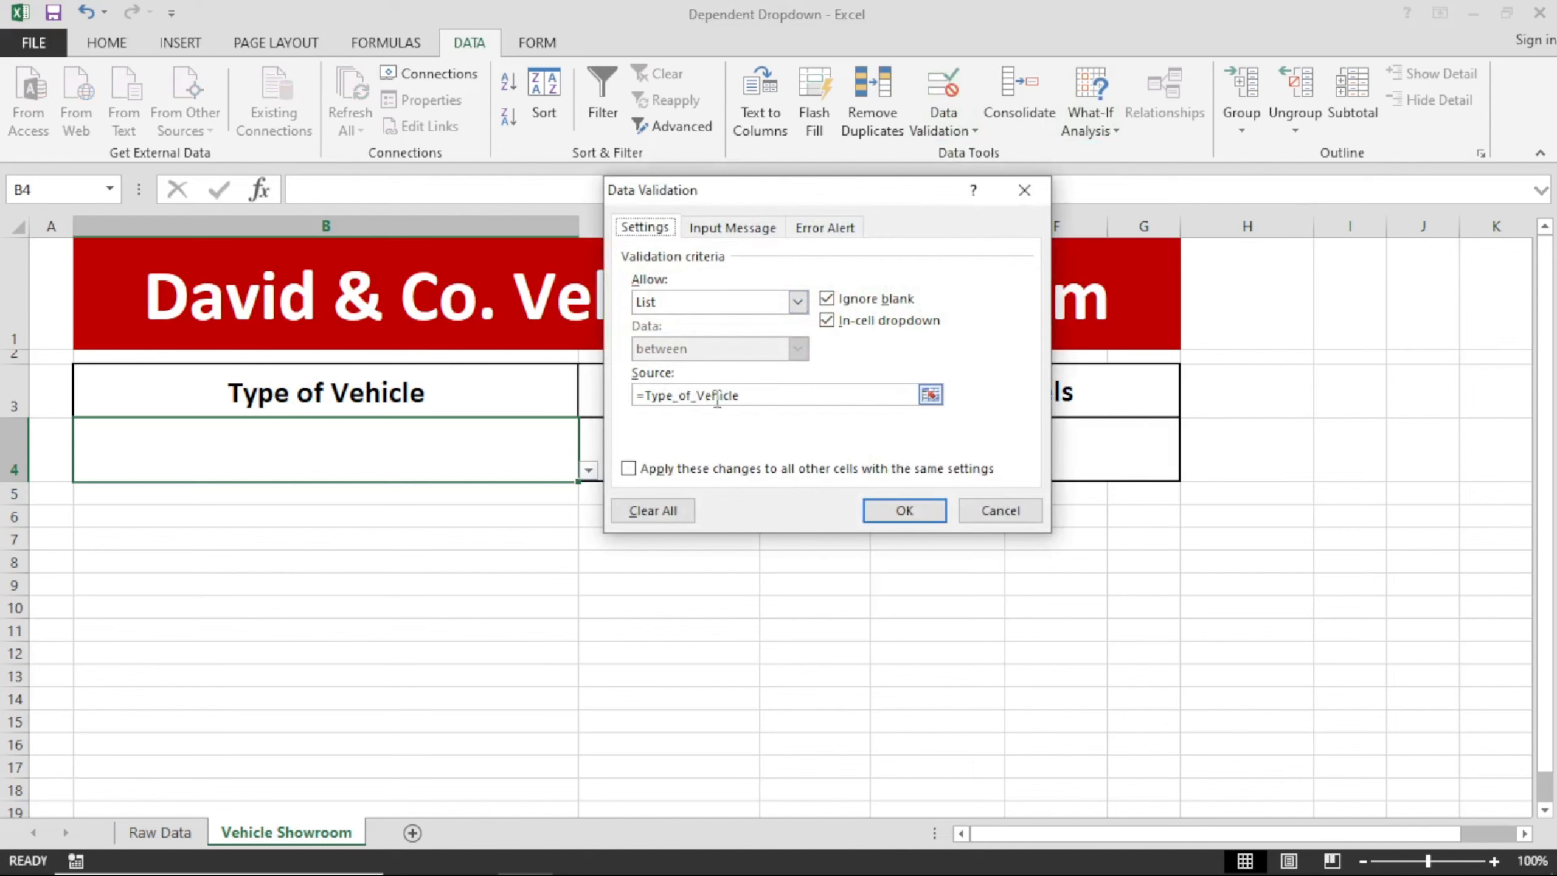
double_click(717, 396)
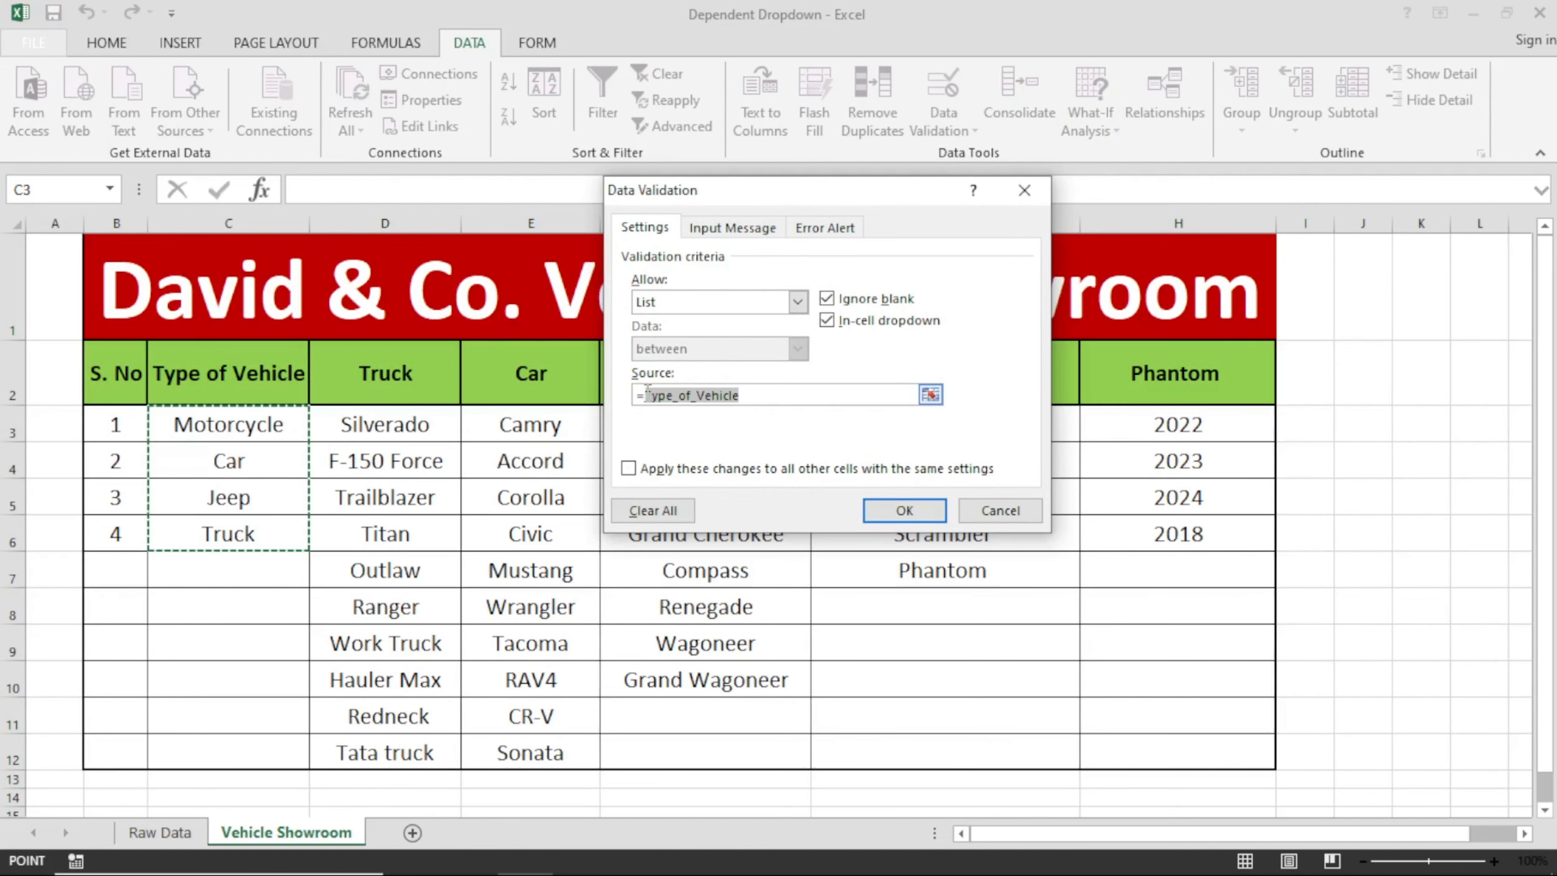
key(BackSpace)
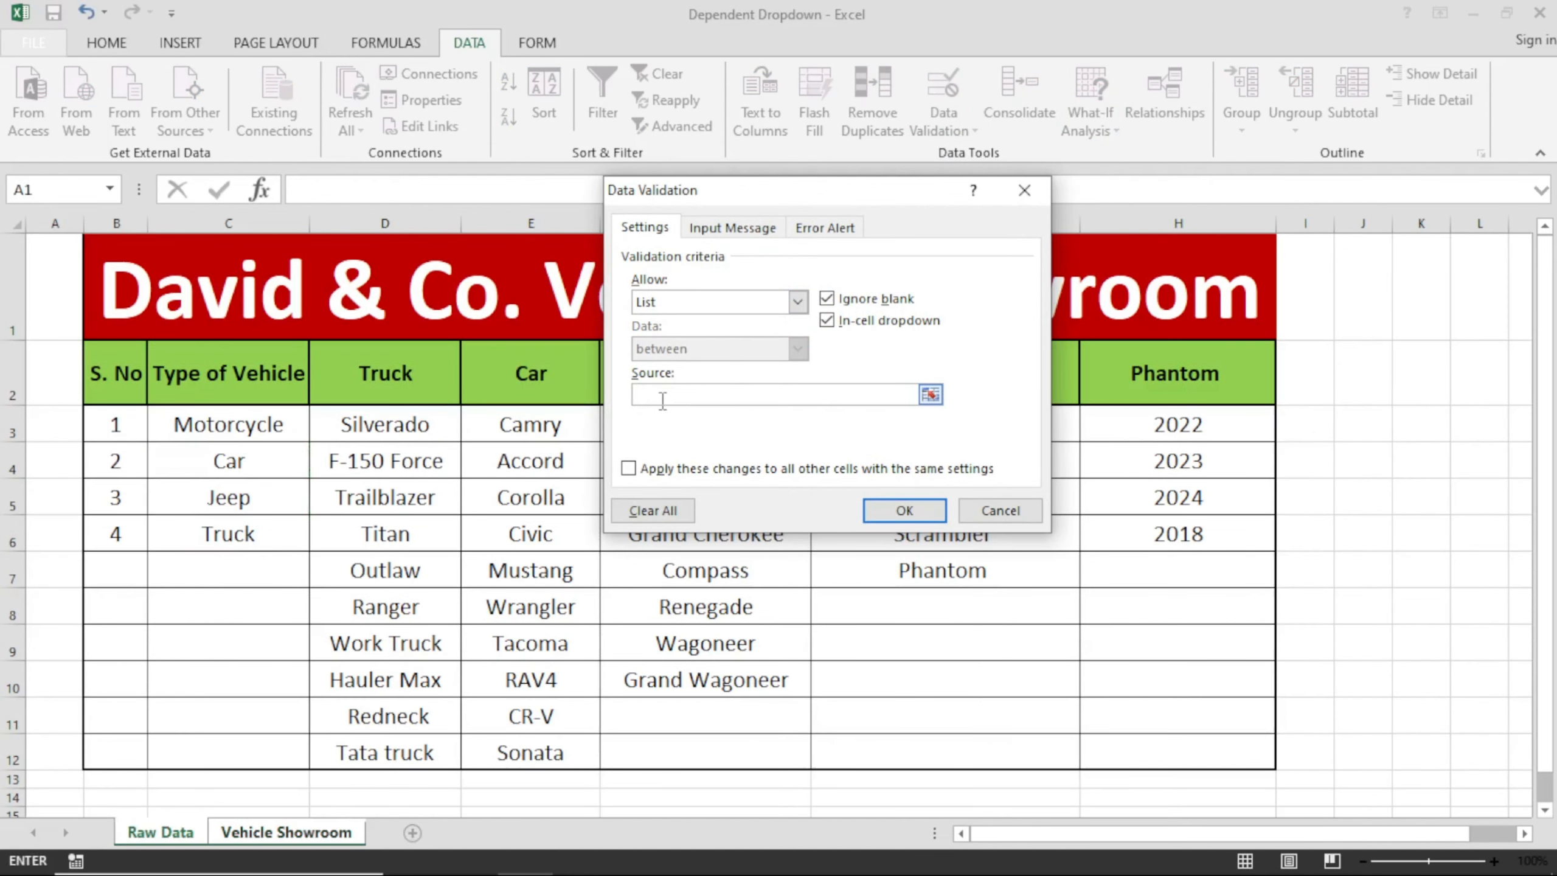
key(F3)
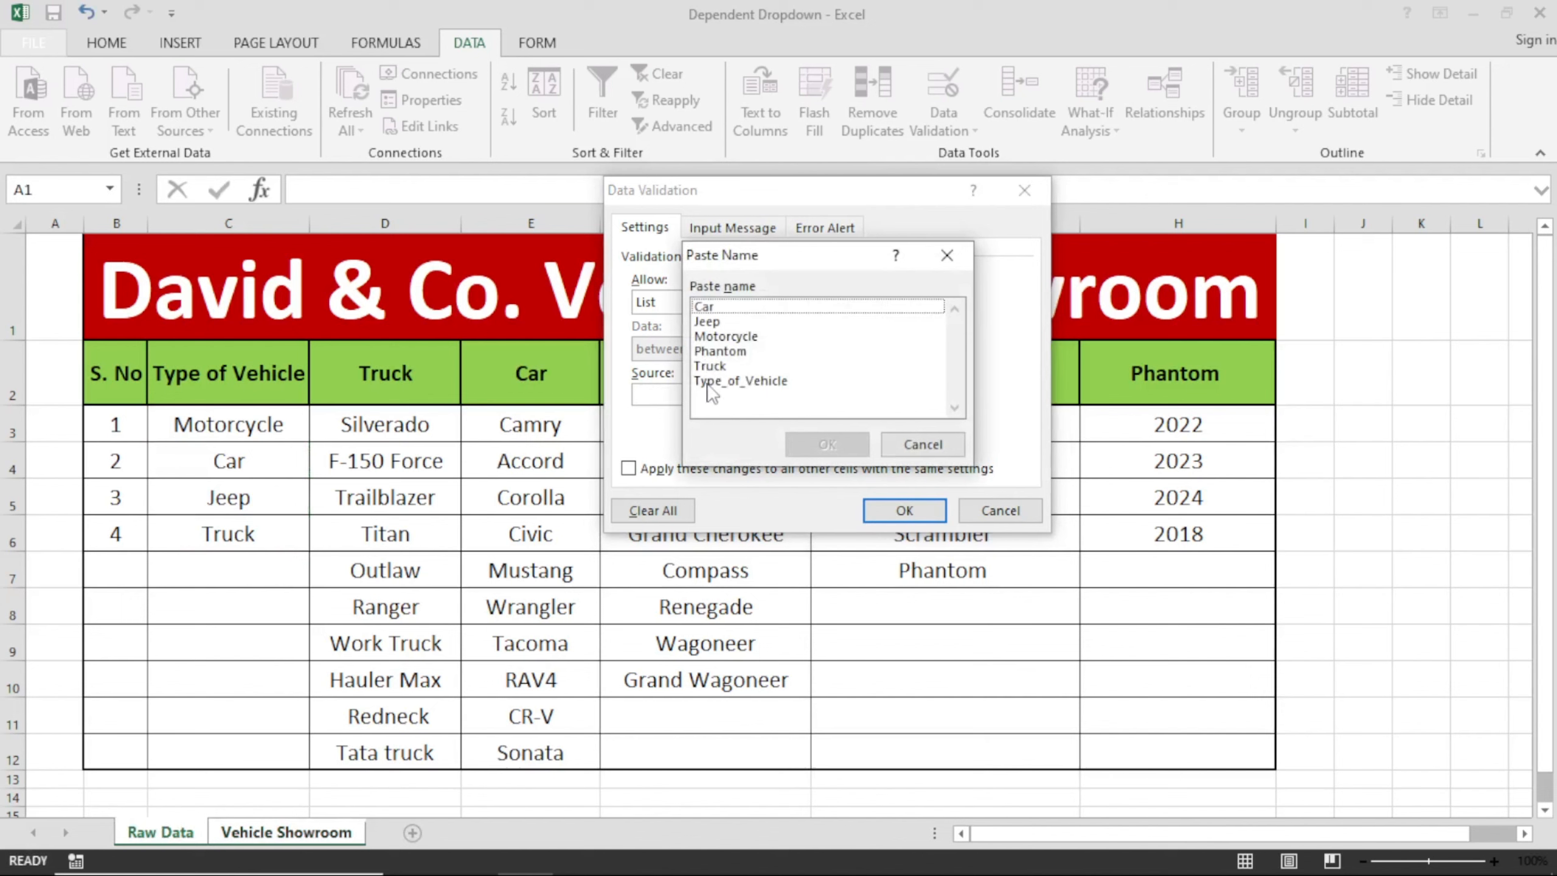
click(740, 380)
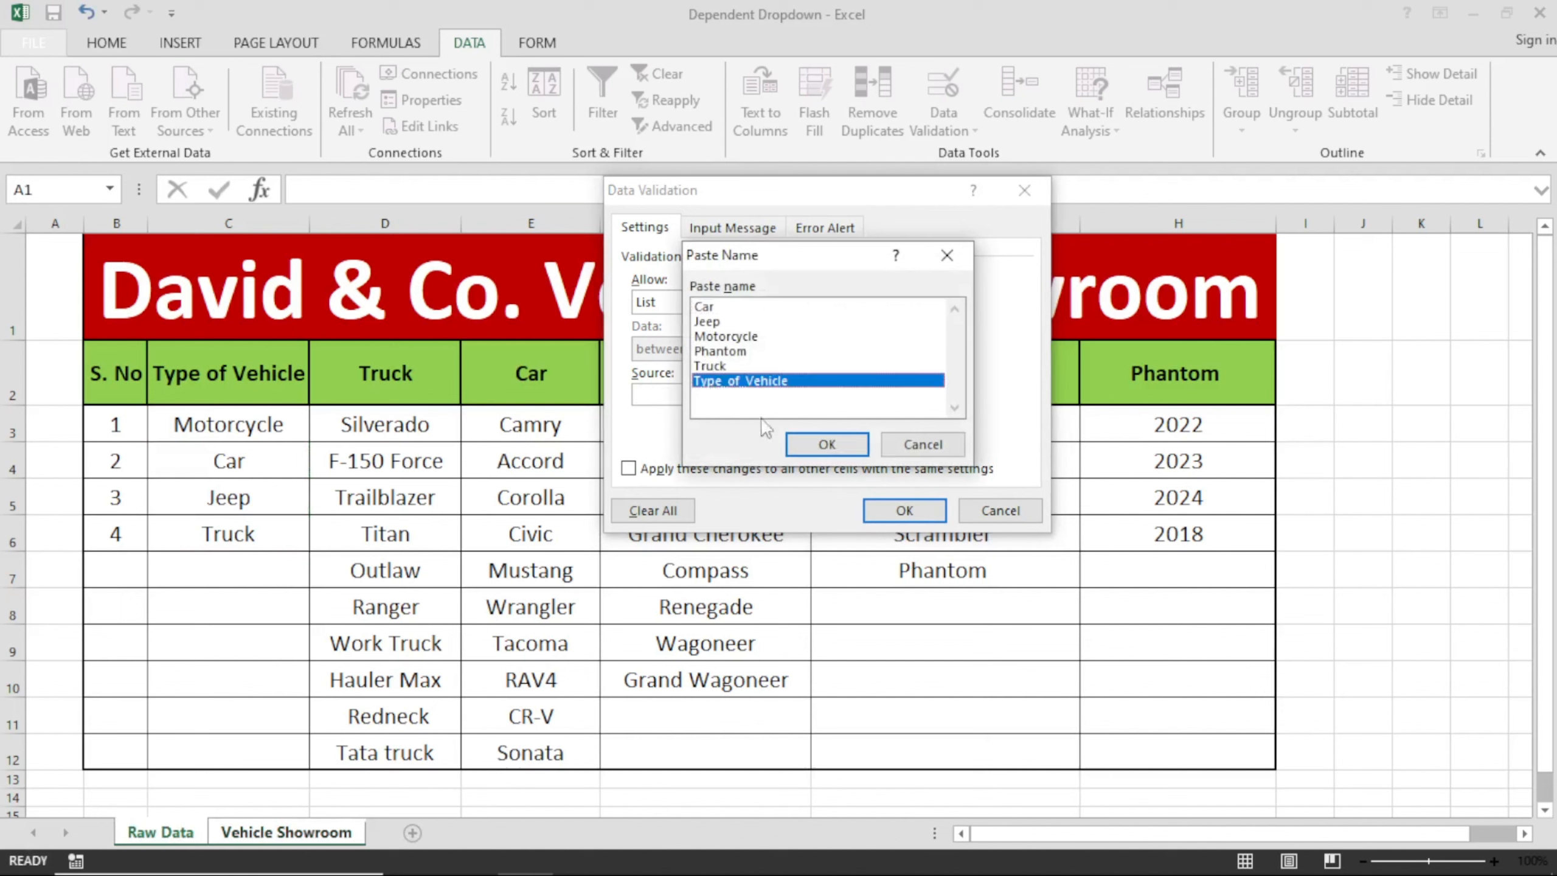
click(803, 443)
click(900, 510)
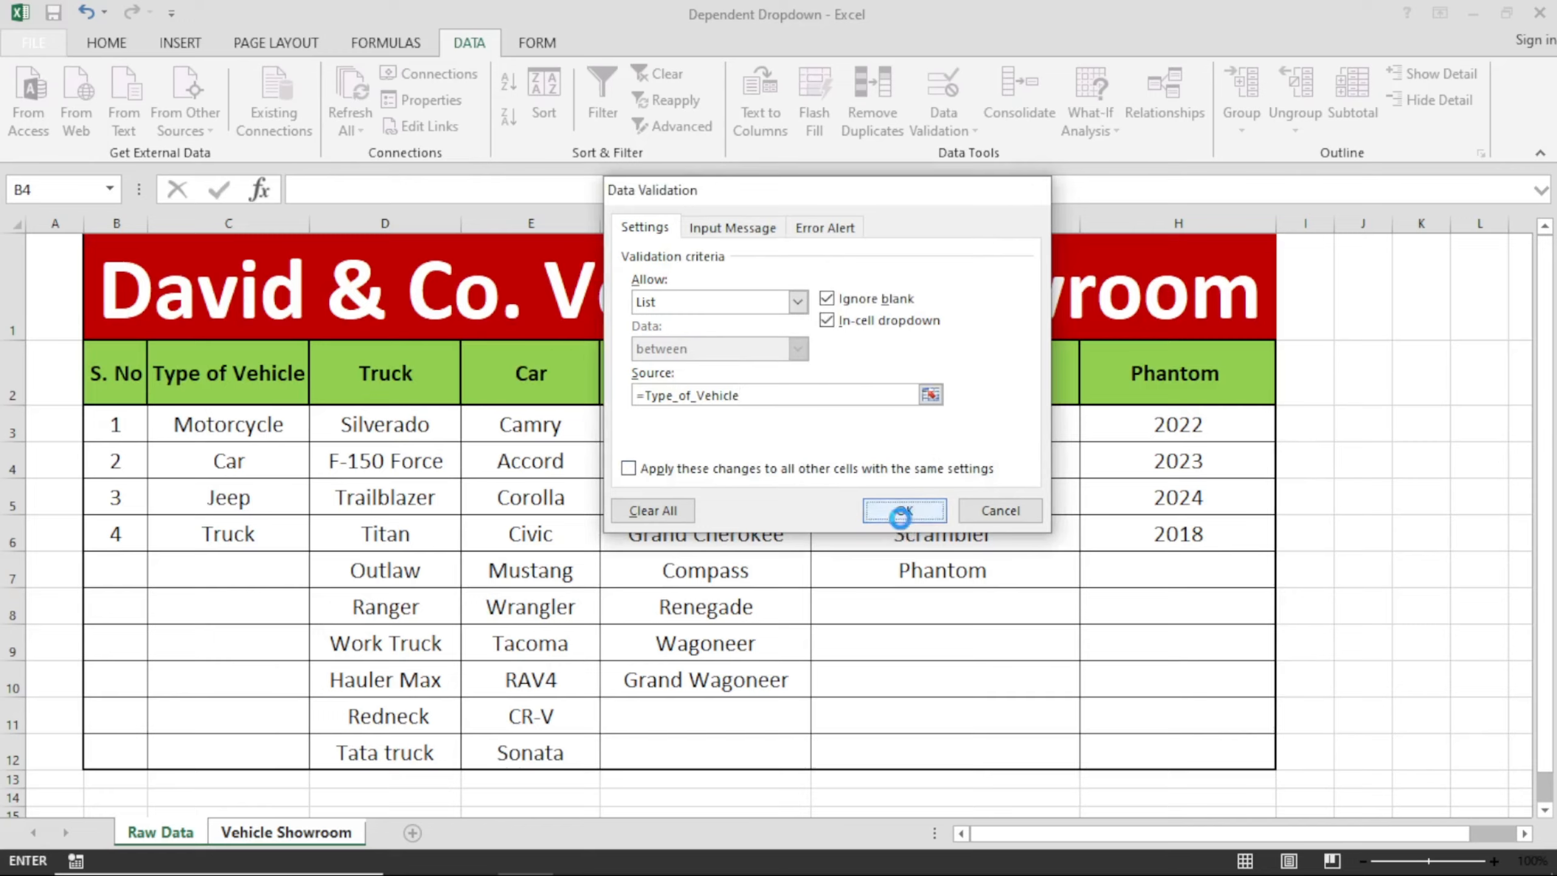
click(589, 470)
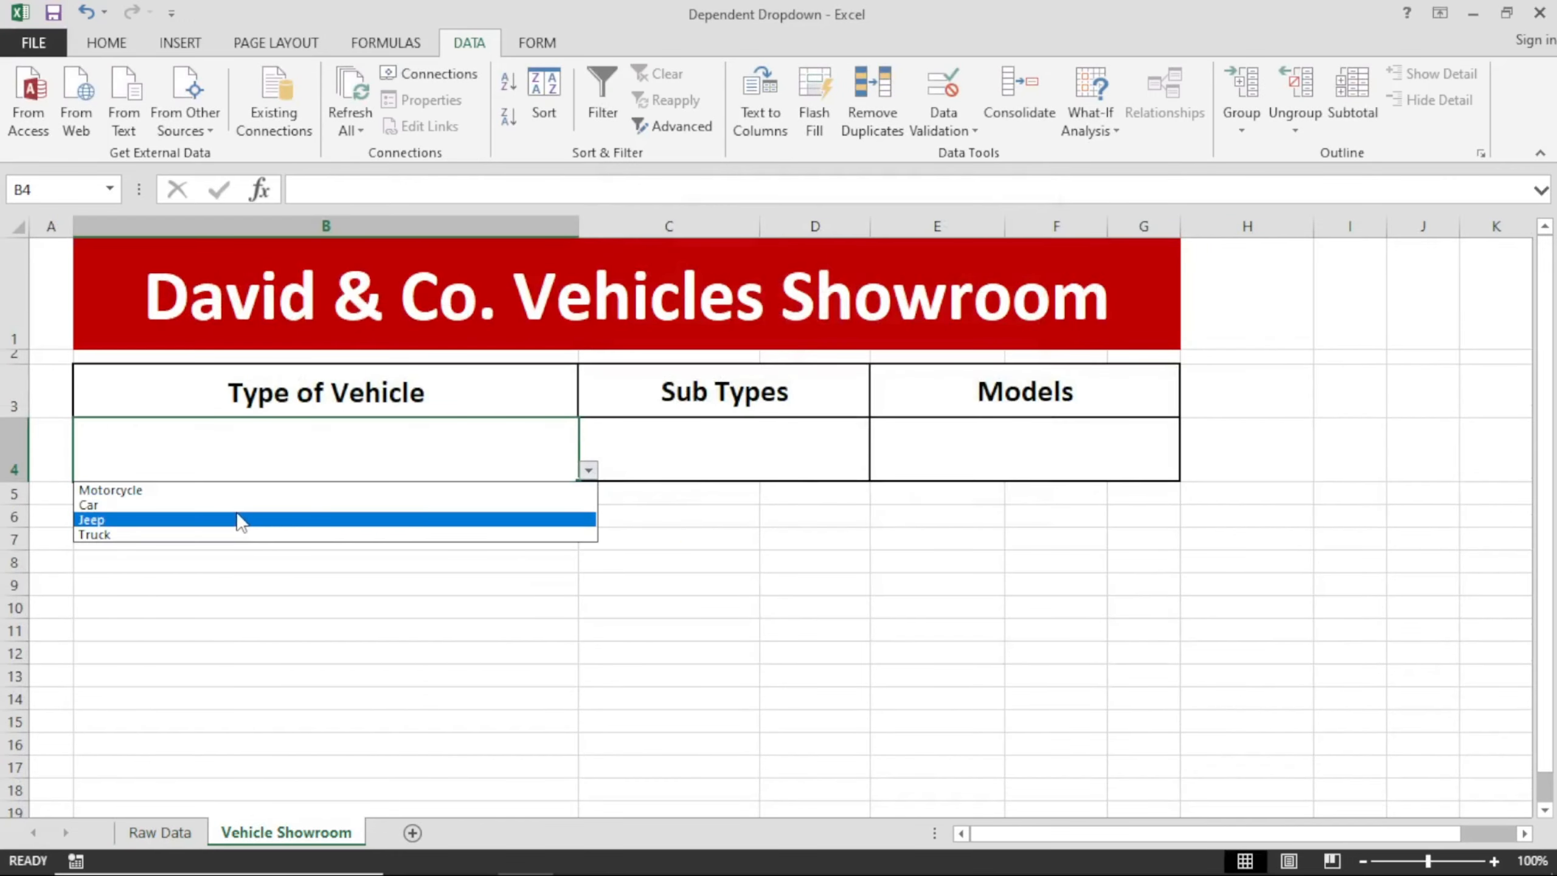
click(238, 519)
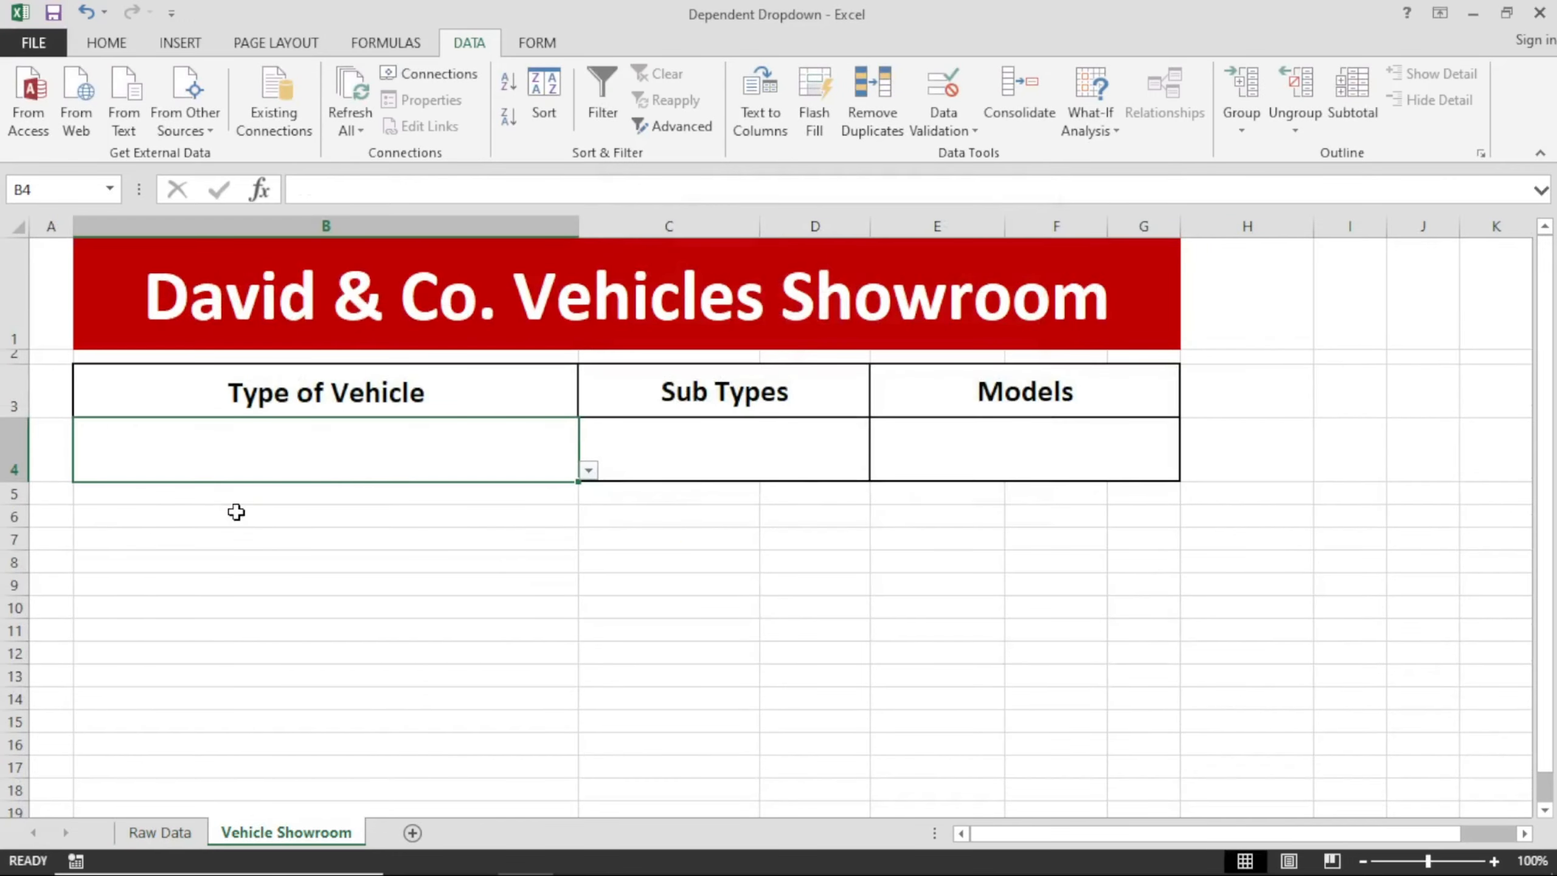
Select sub type cell C4, review the Truck and Car columns on the Raw Data sheet, and return to Vehicle Showroom.
click(622, 452)
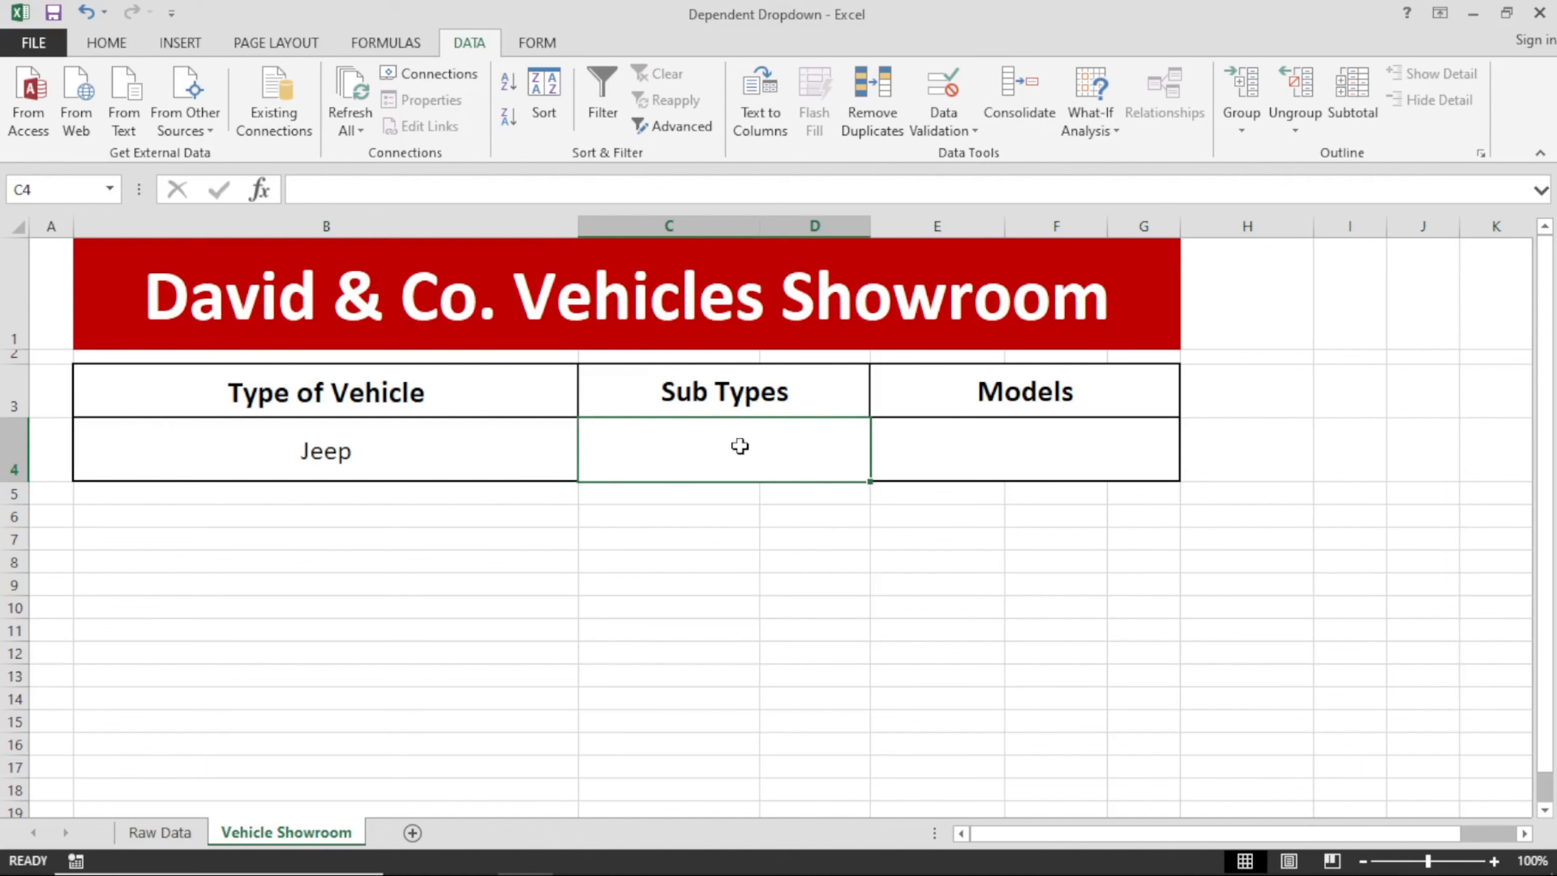
click(184, 831)
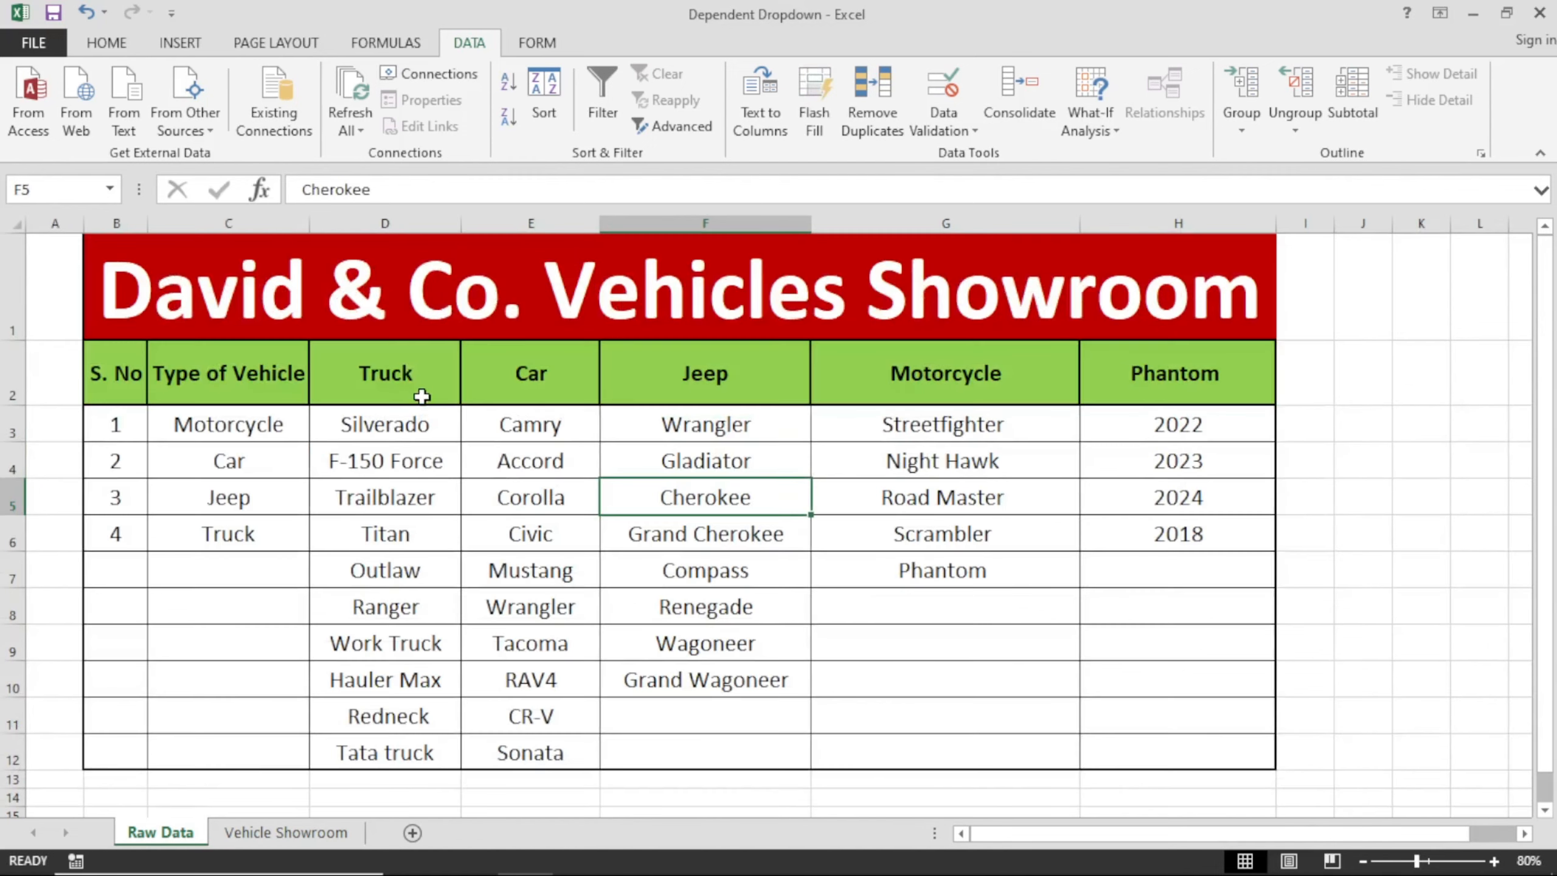
drag(423, 396, 429, 757)
drag(531, 425, 551, 753)
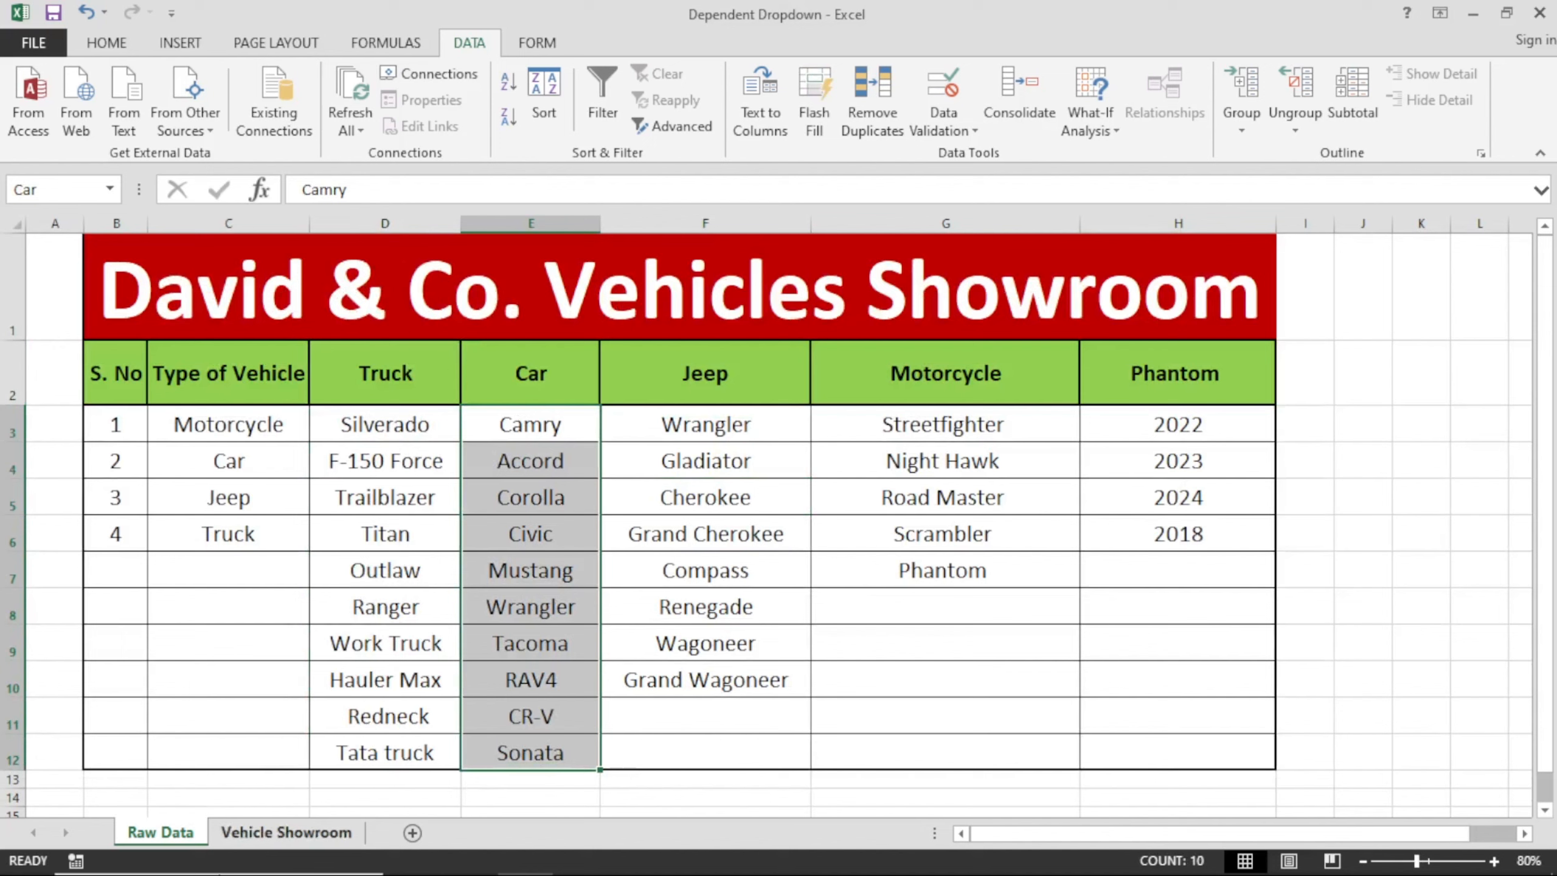
click(385, 753)
click(315, 821)
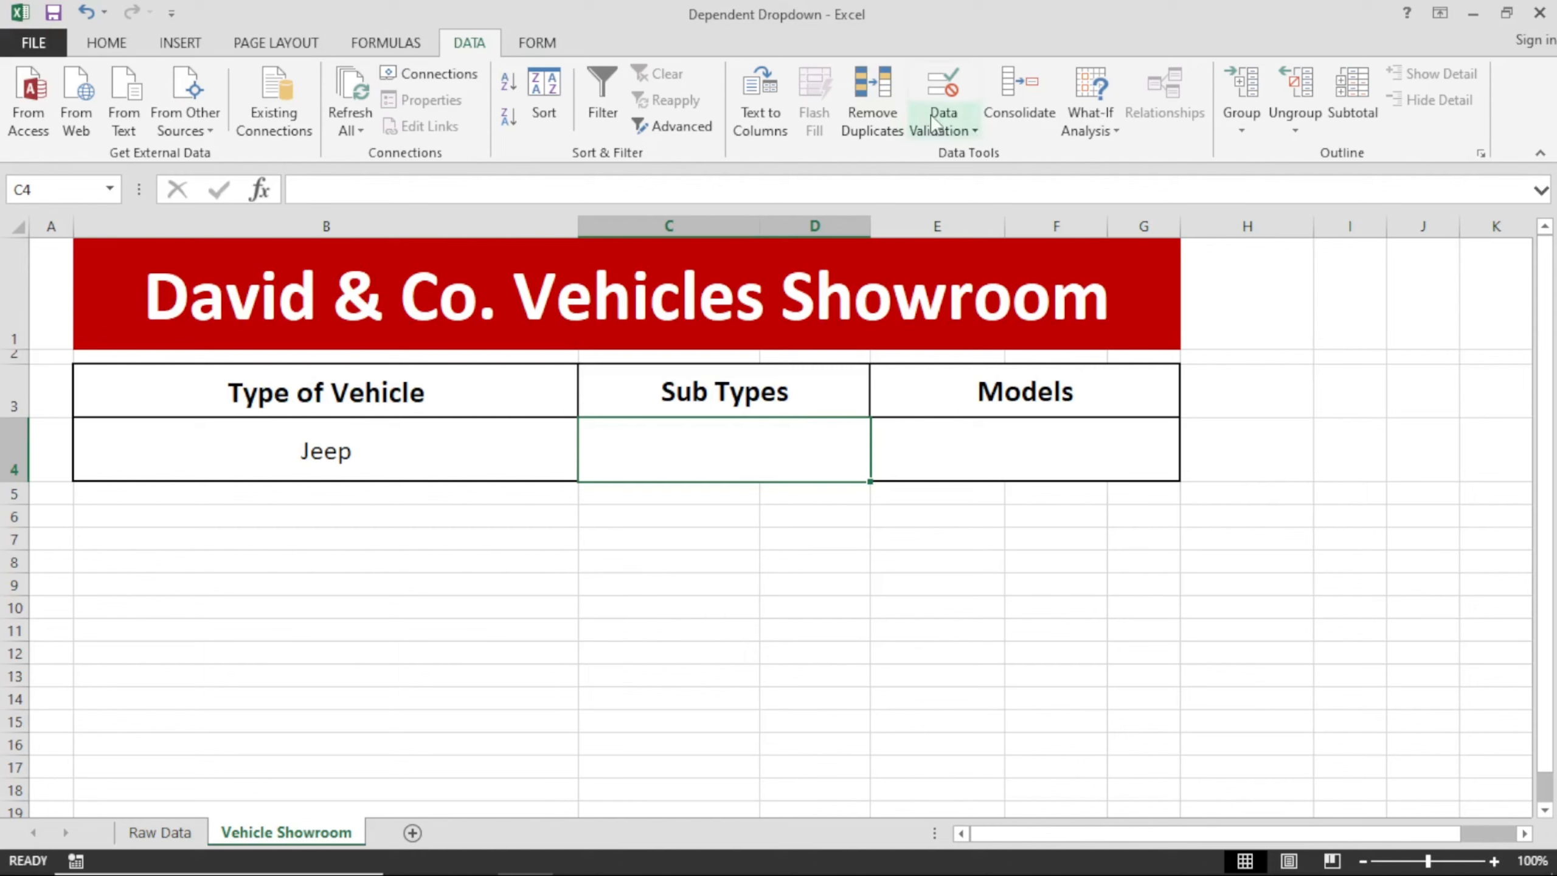
Add a List data validation rule to sub type cell C4 with the source =indirect(b4).
click(943, 126)
click(981, 149)
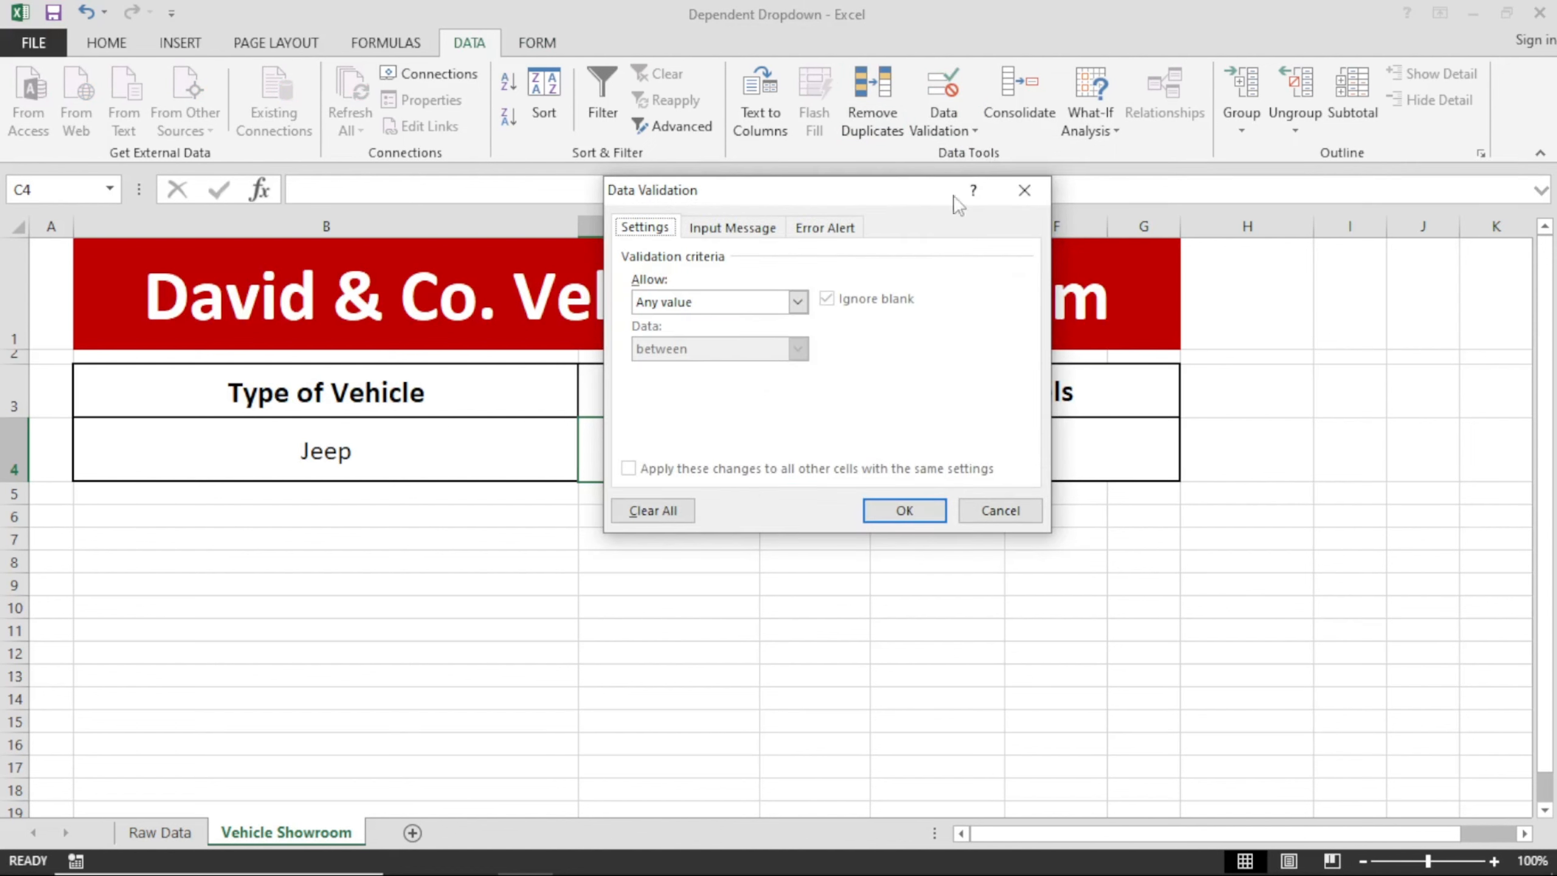
click(673, 307)
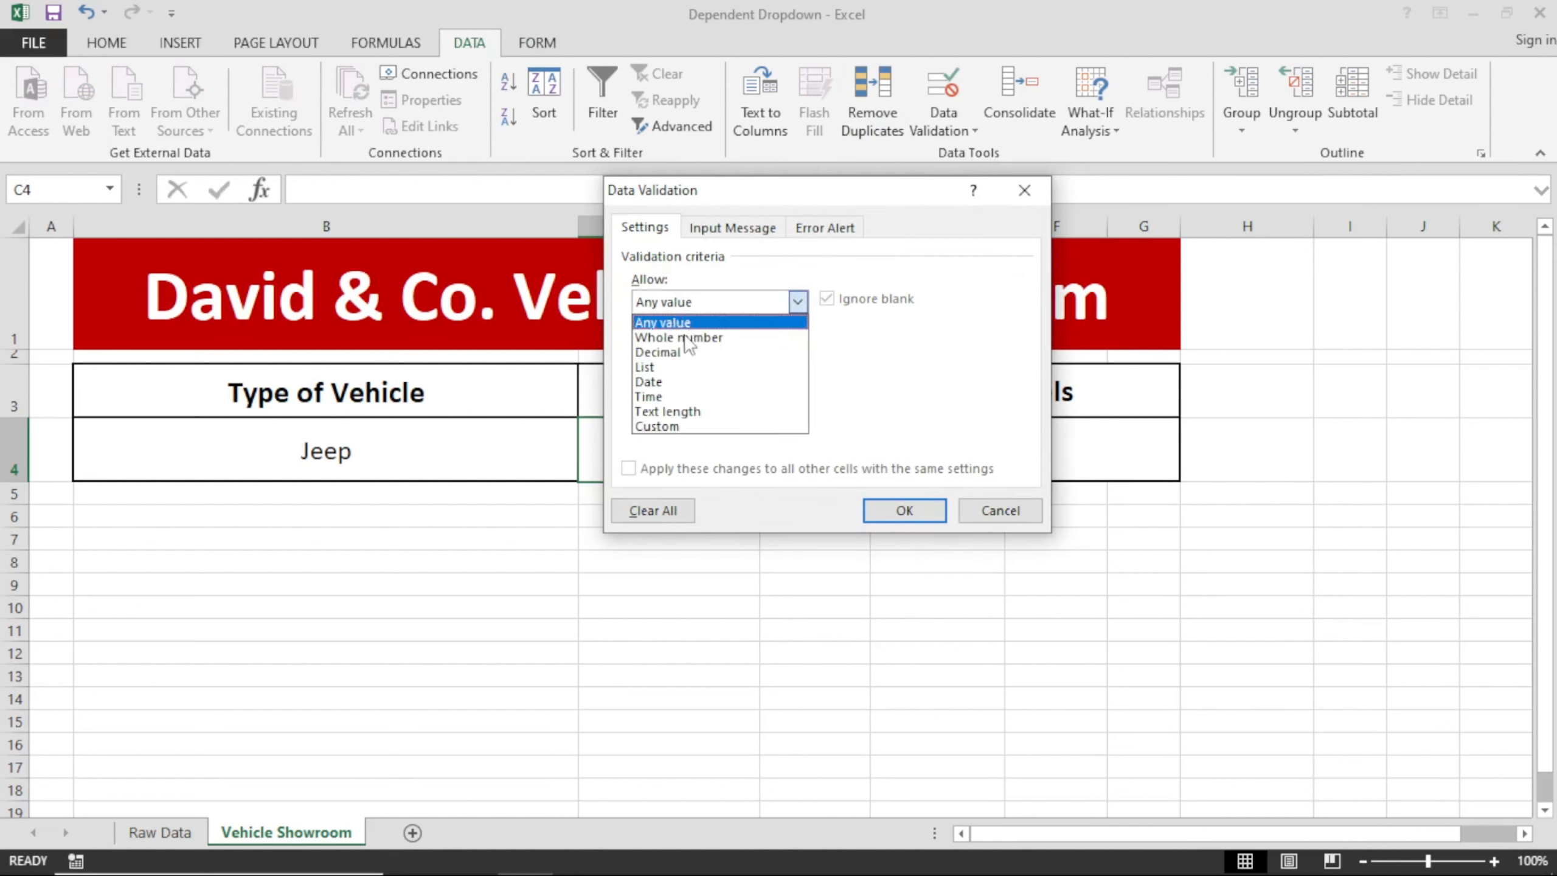
click(673, 377)
click(687, 306)
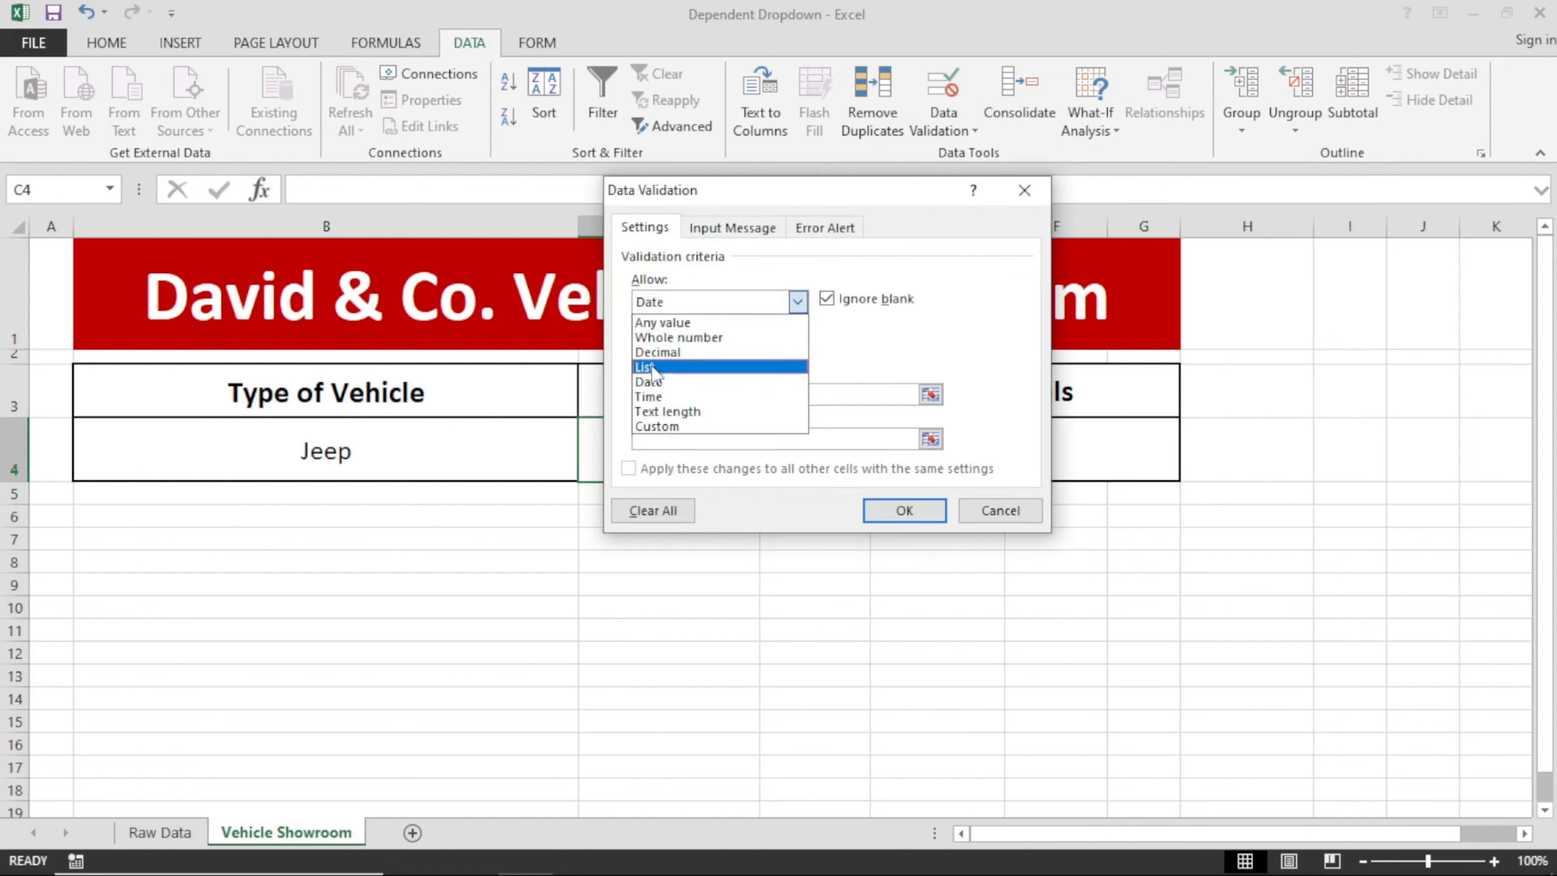
click(674, 367)
click(678, 395)
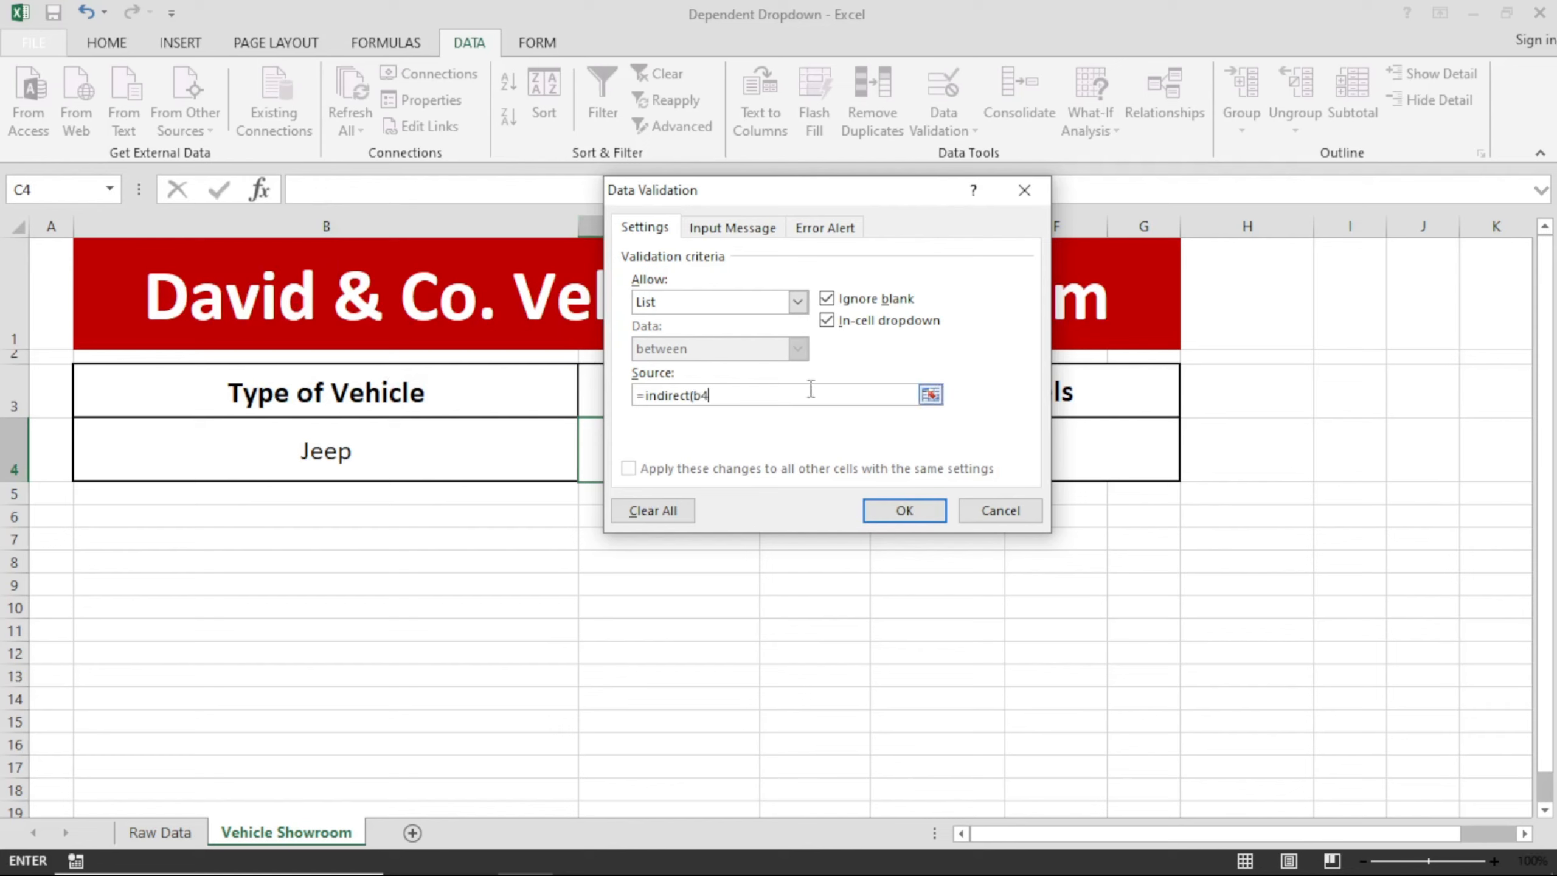
click(903, 511)
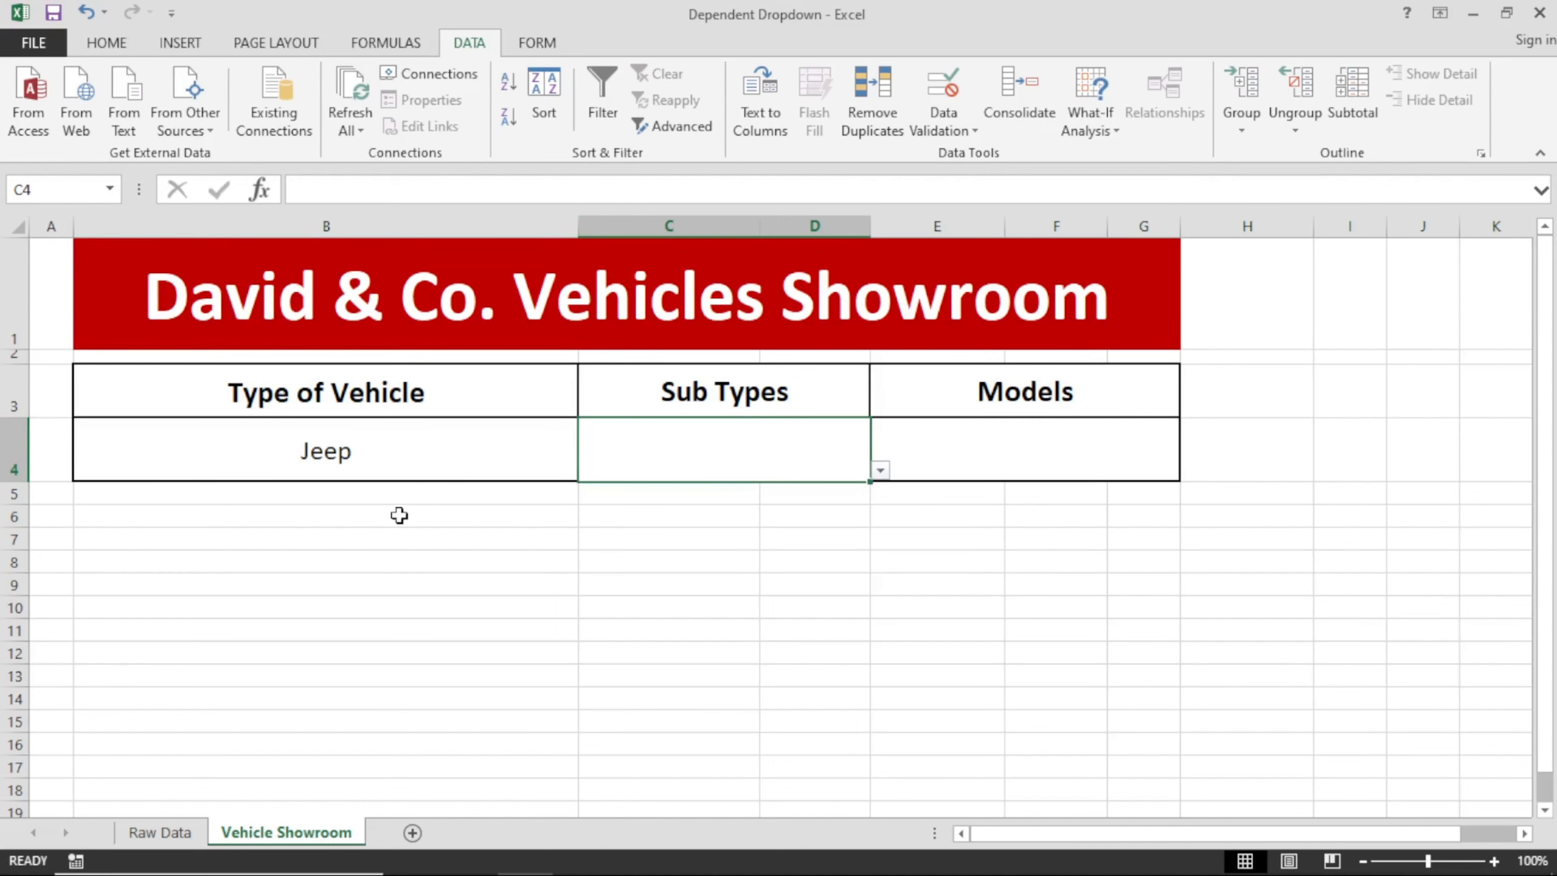
Check the sub types offered in C4's dropdown for Jeep without choosing one.
click(882, 473)
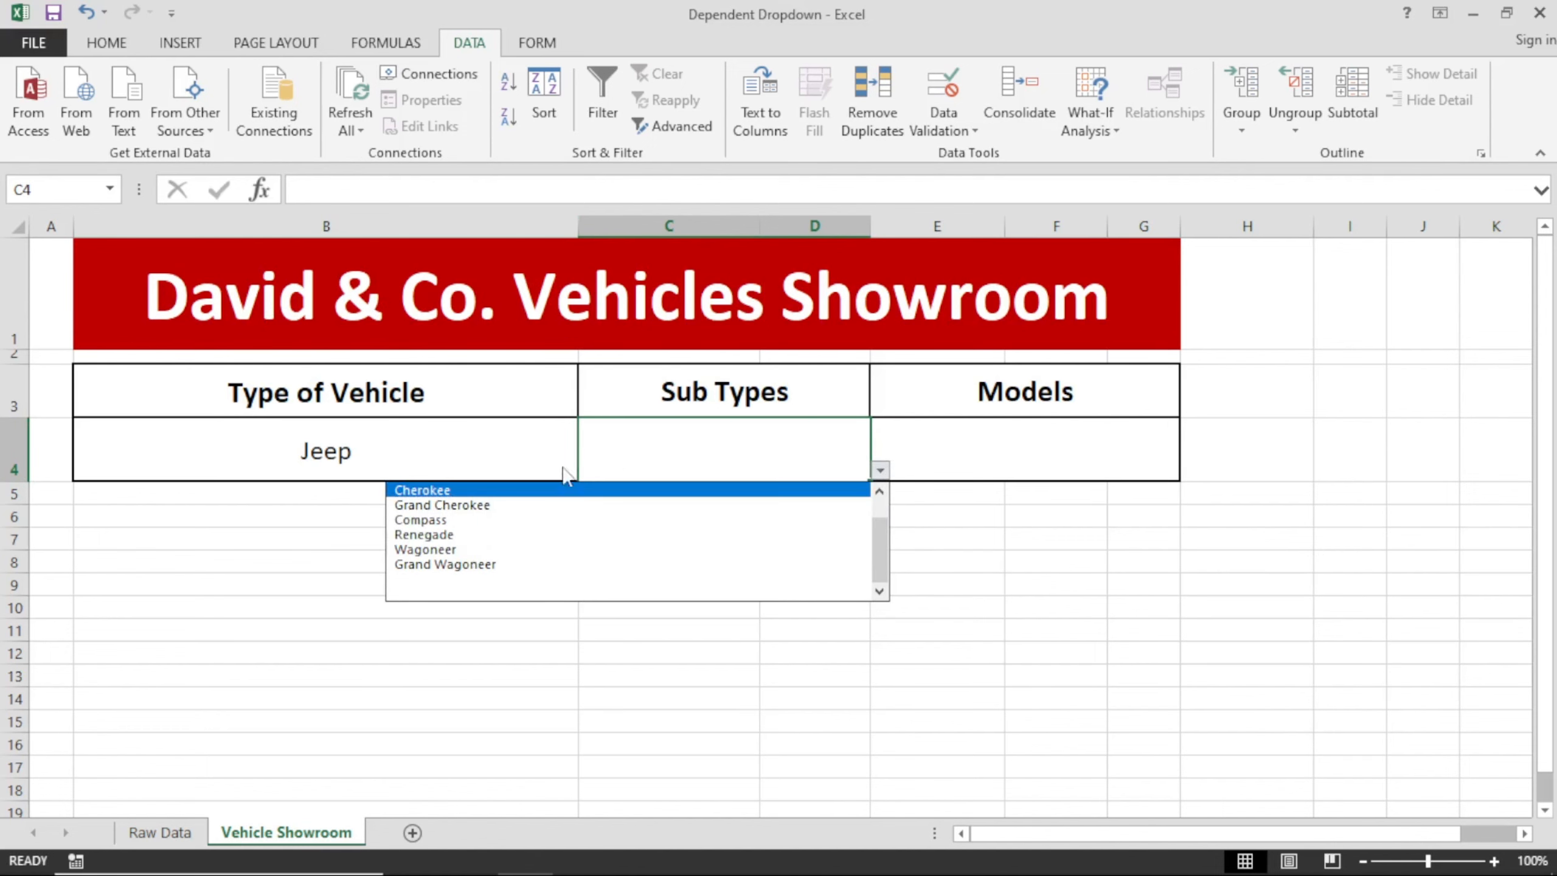
scroll(875, 528, up, 1)
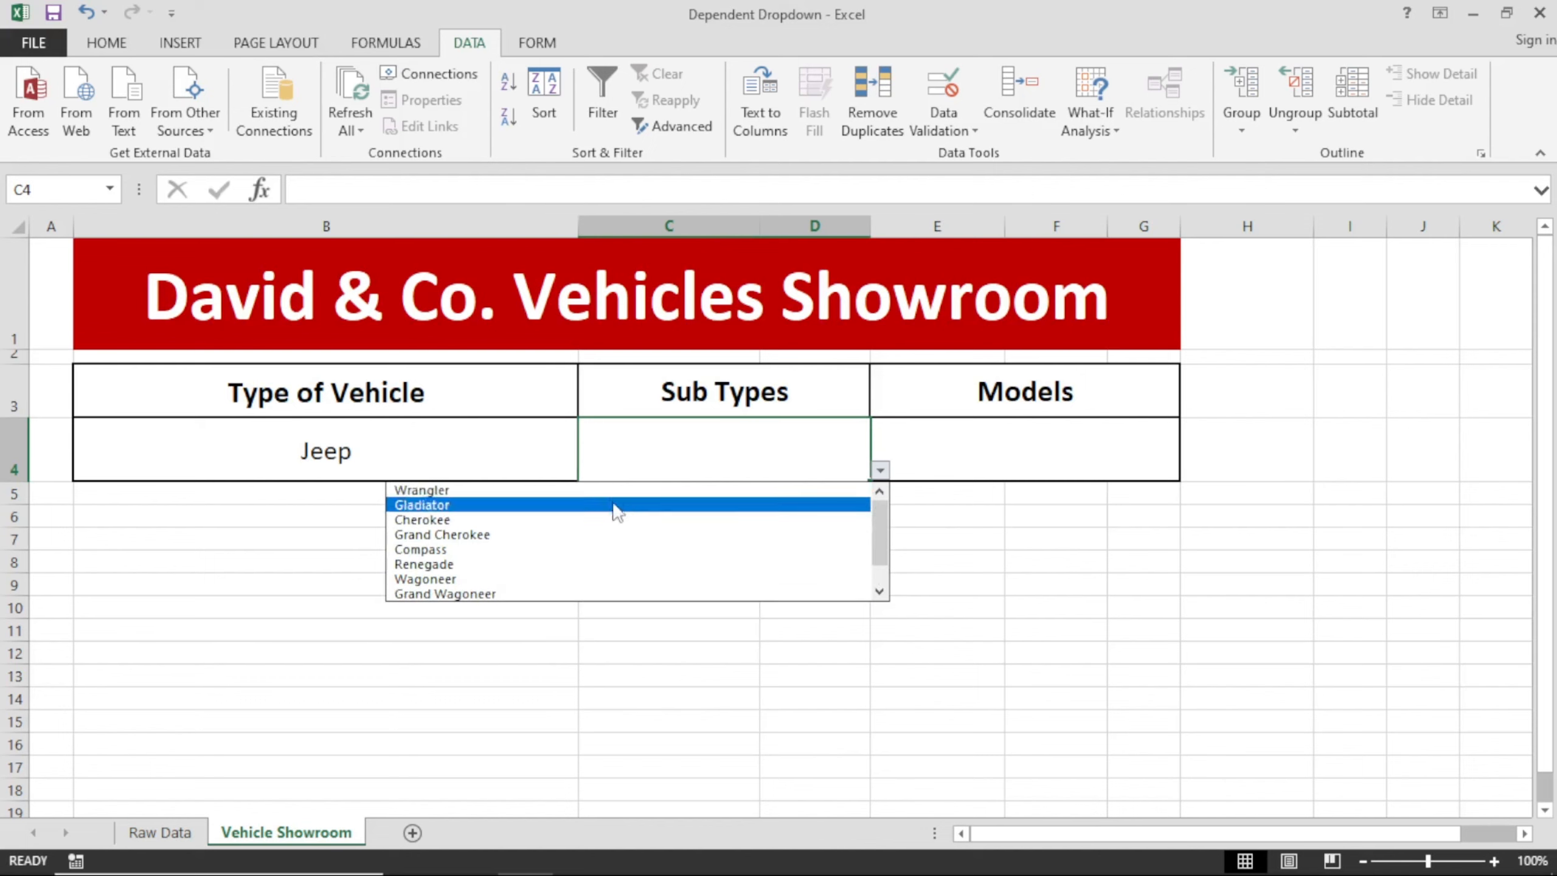
click(632, 423)
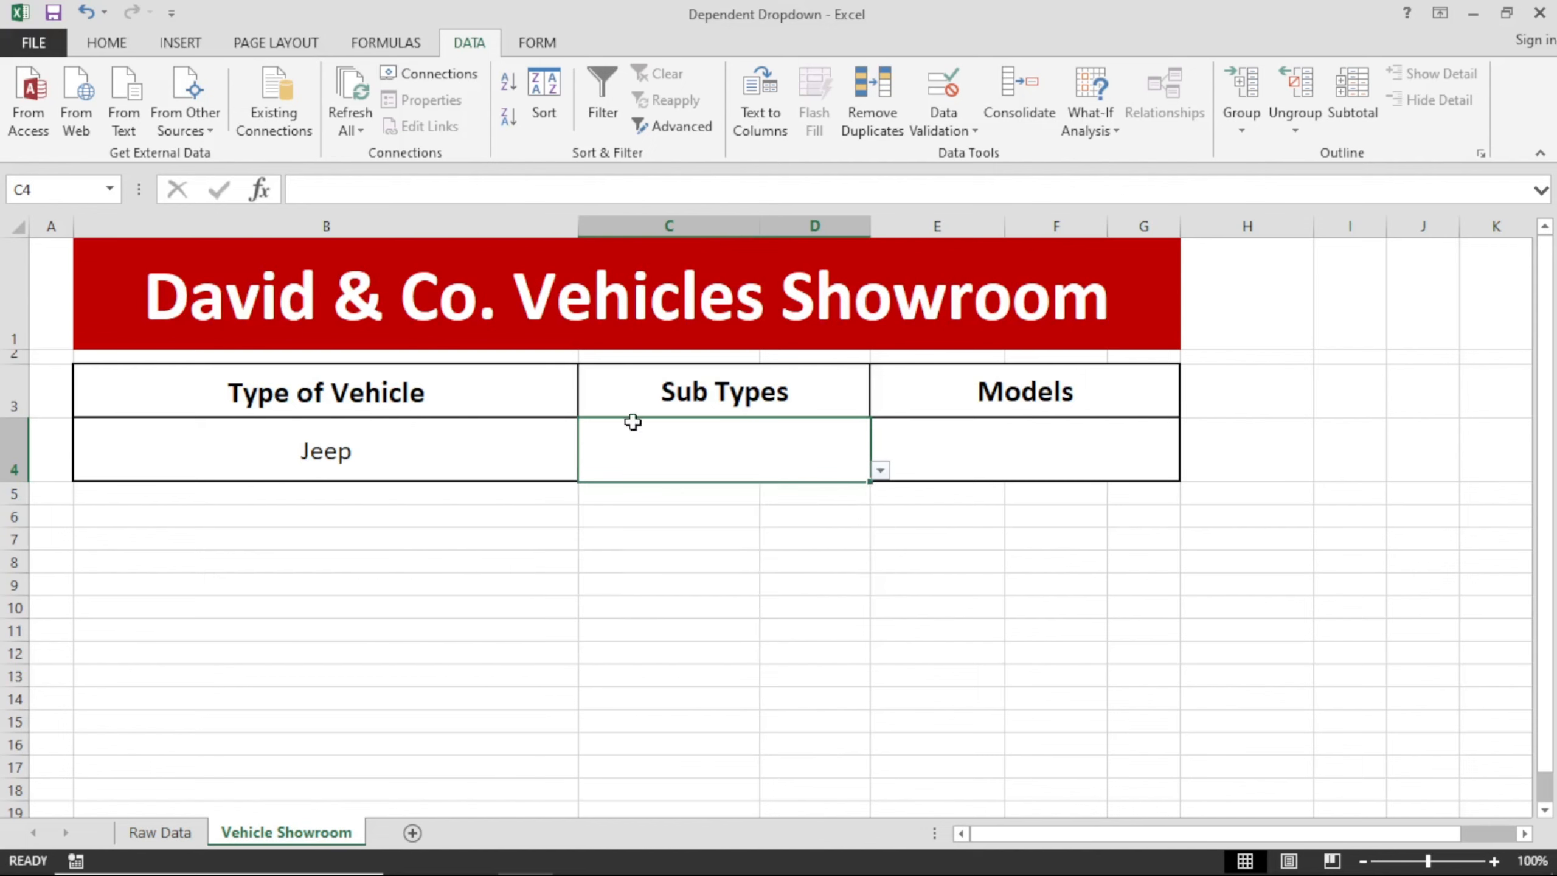
Change the vehicle type in B4 to Truck and check the sub types offered in C4's dropdown.
click(461, 445)
click(588, 470)
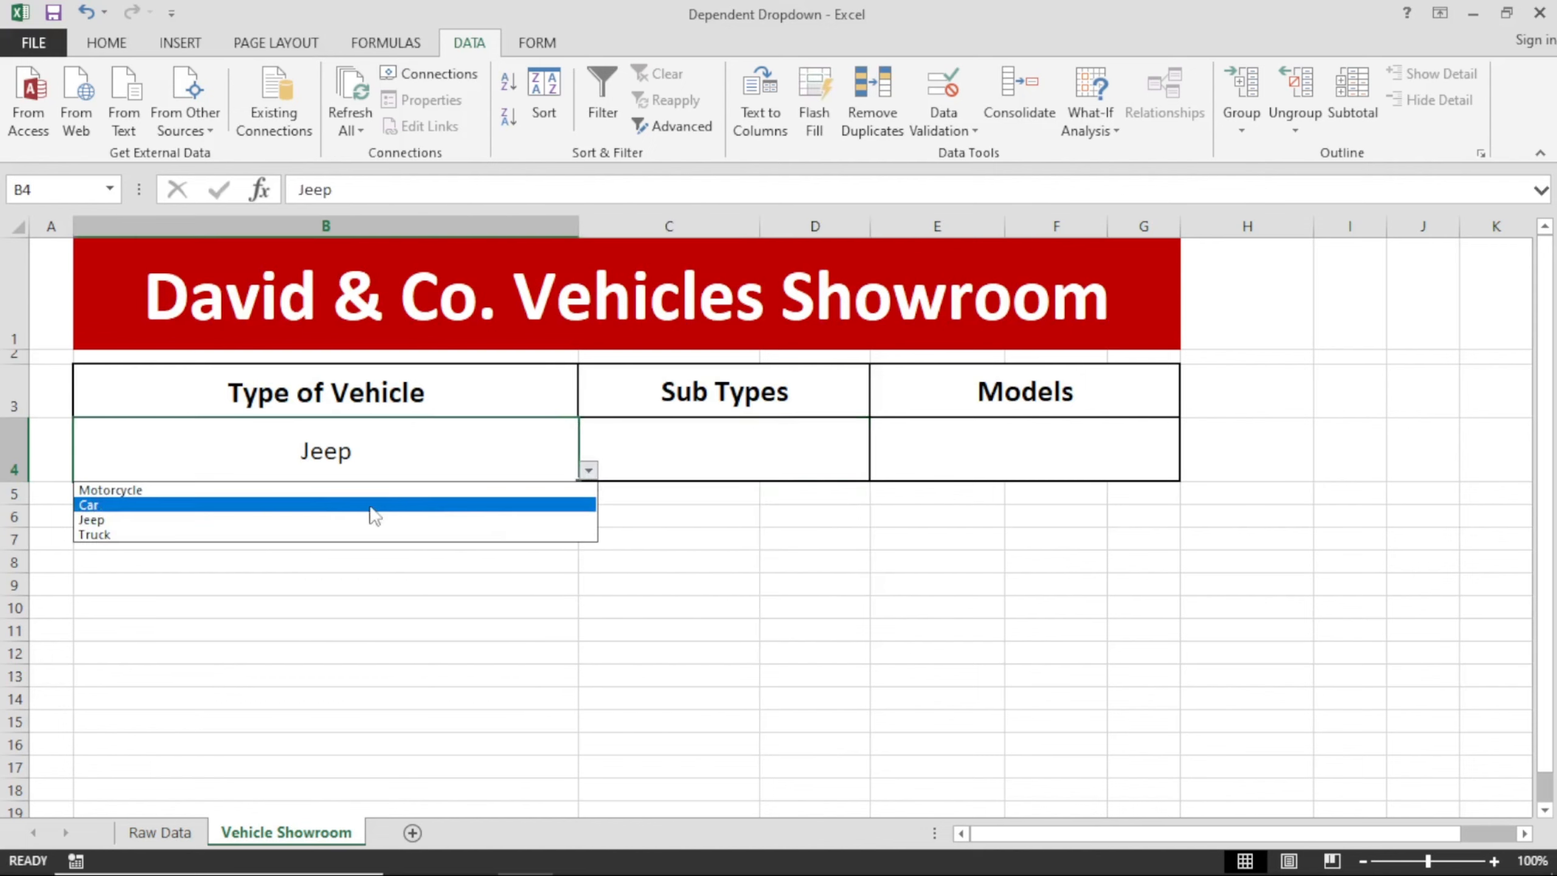
click(221, 534)
click(723, 458)
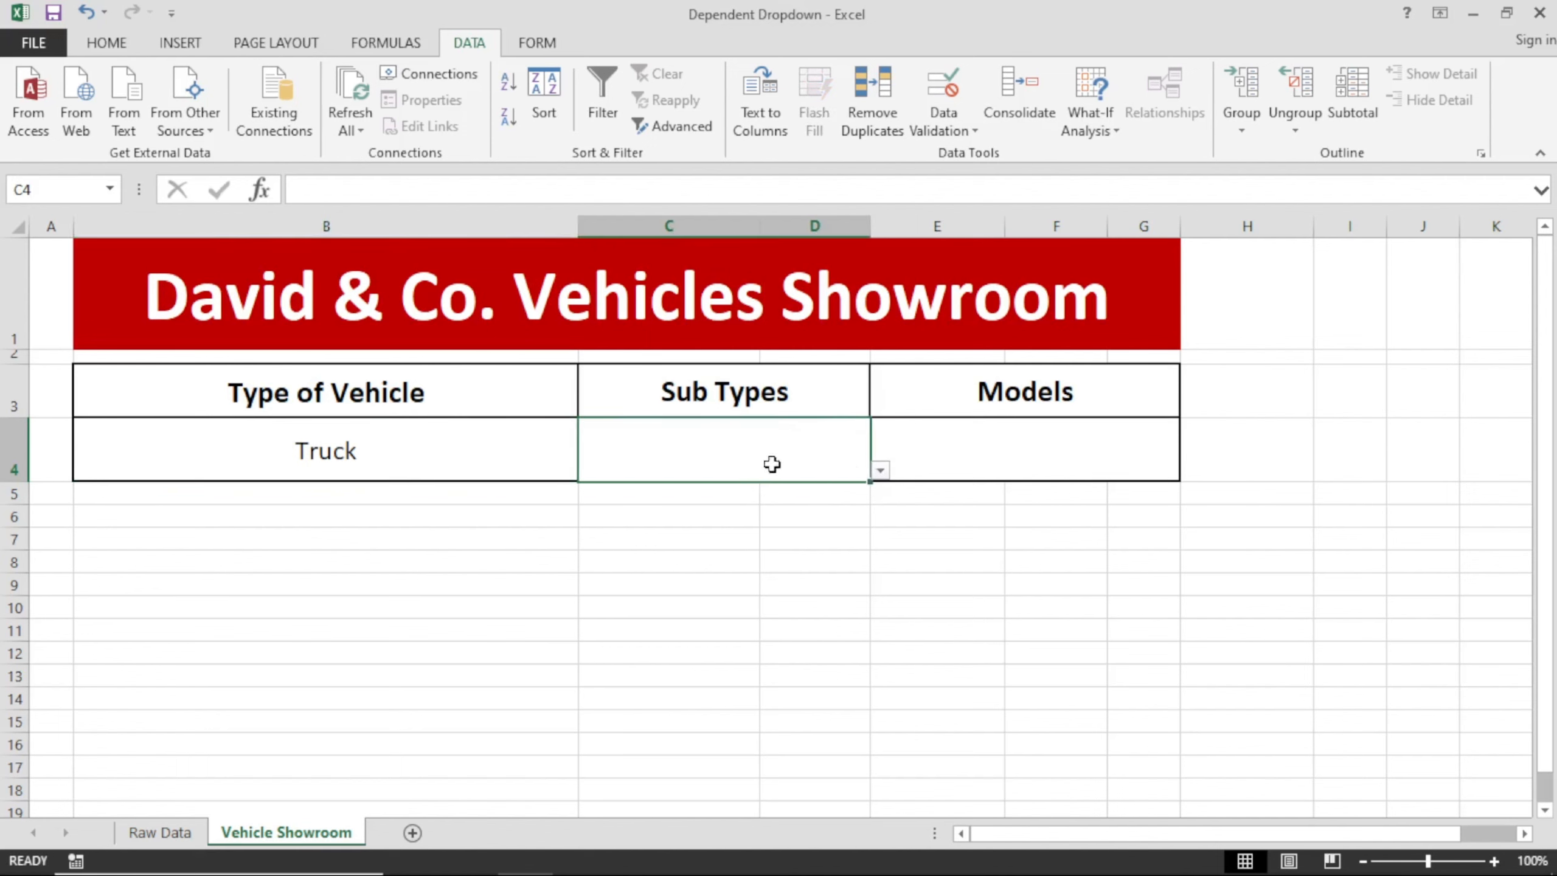
click(880, 472)
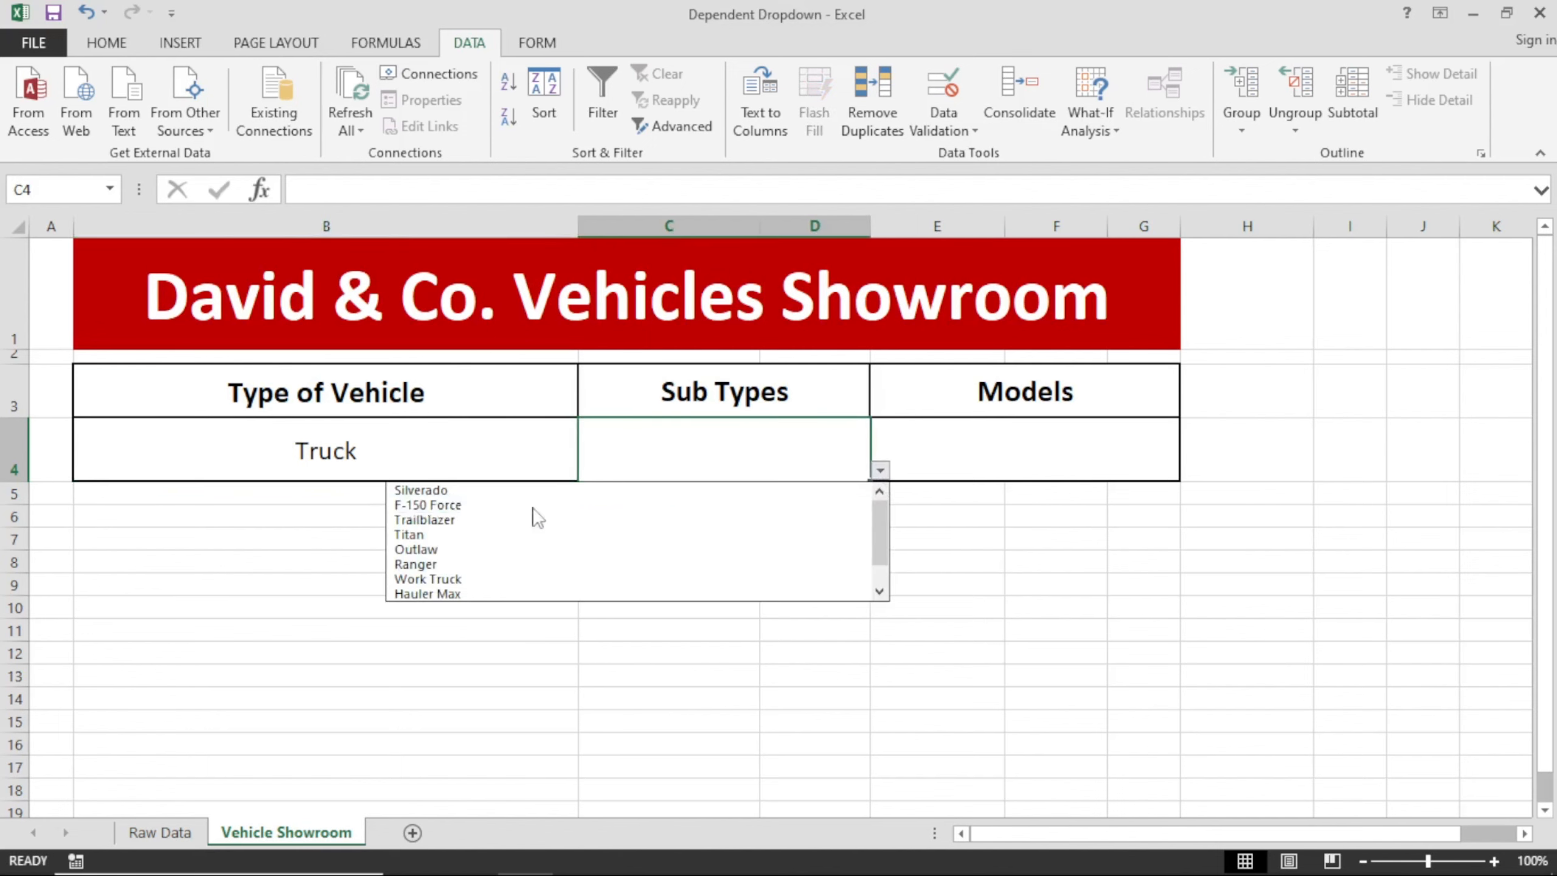
click(413, 452)
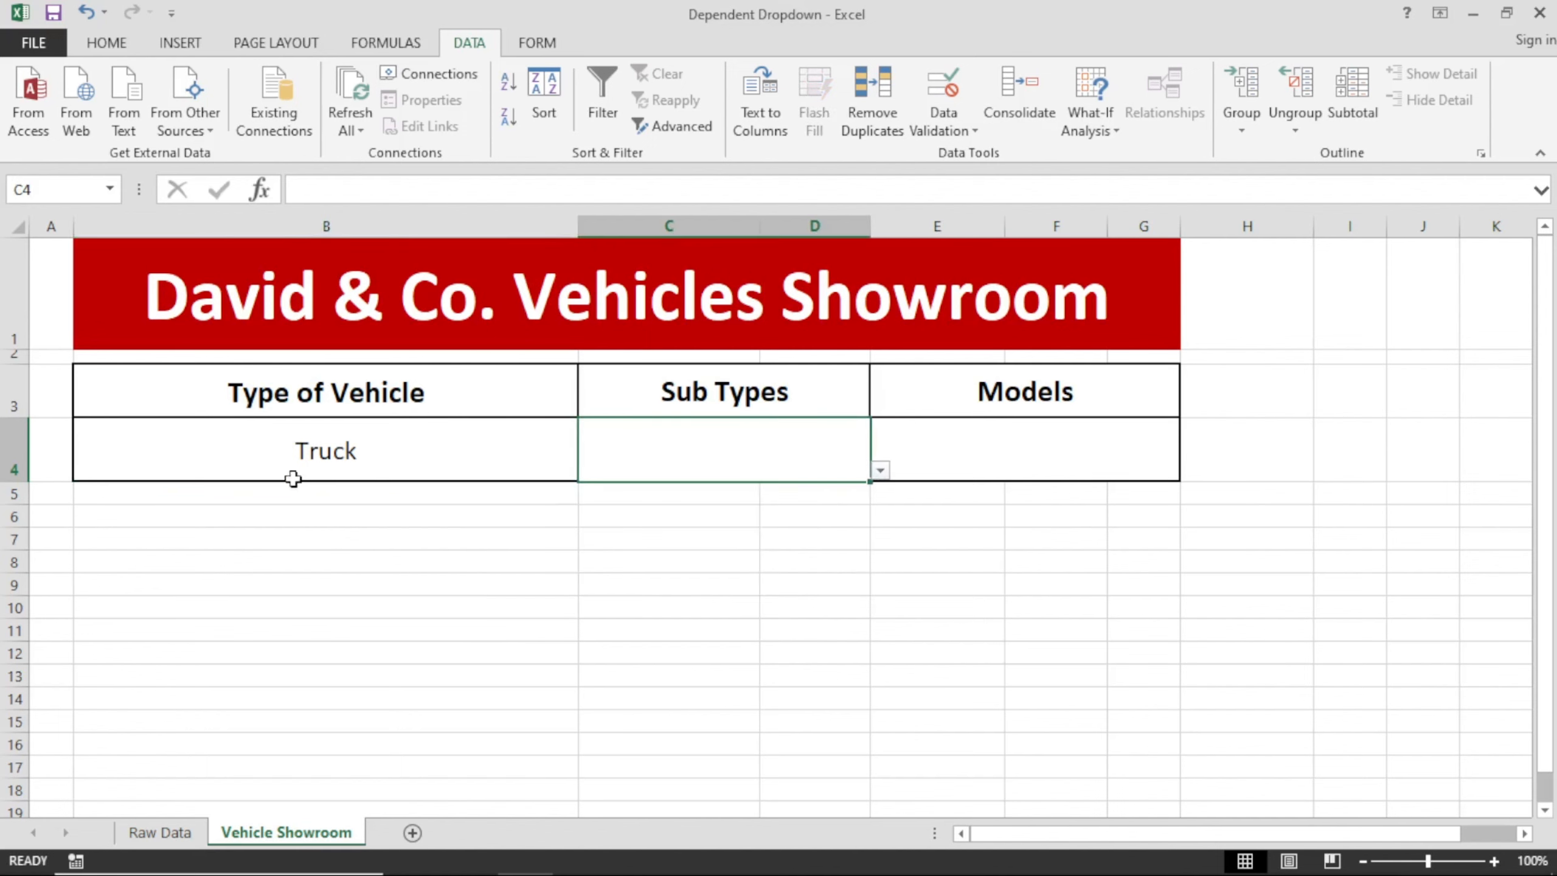
Change the vehicle type in B4 to Motorcycle and check the sub types offered in C4's dropdown.
click(316, 460)
click(588, 470)
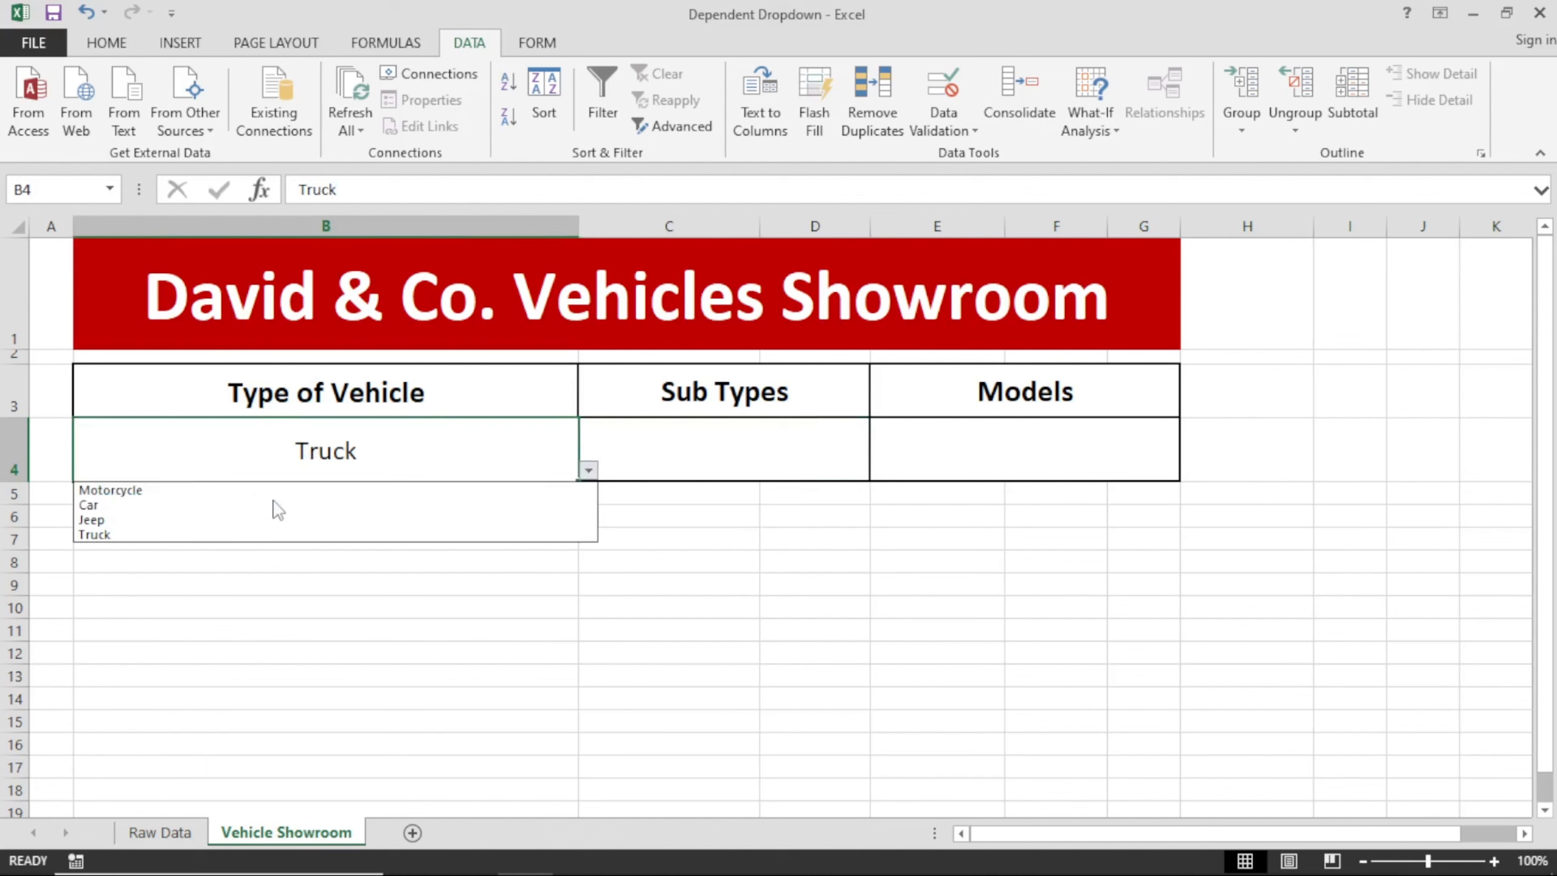
click(184, 496)
click(619, 473)
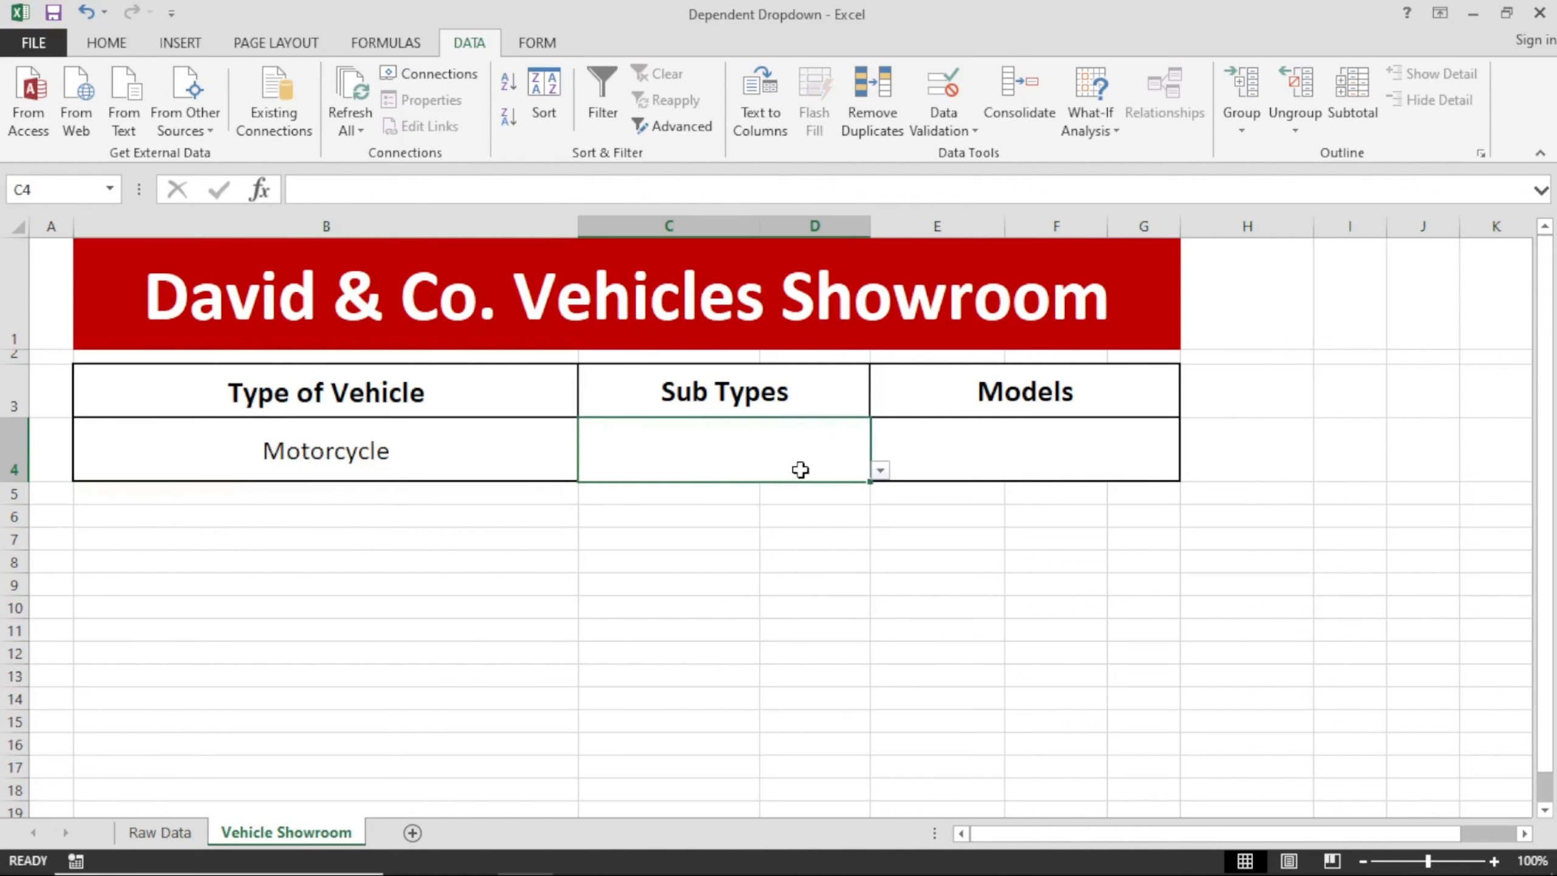
click(880, 470)
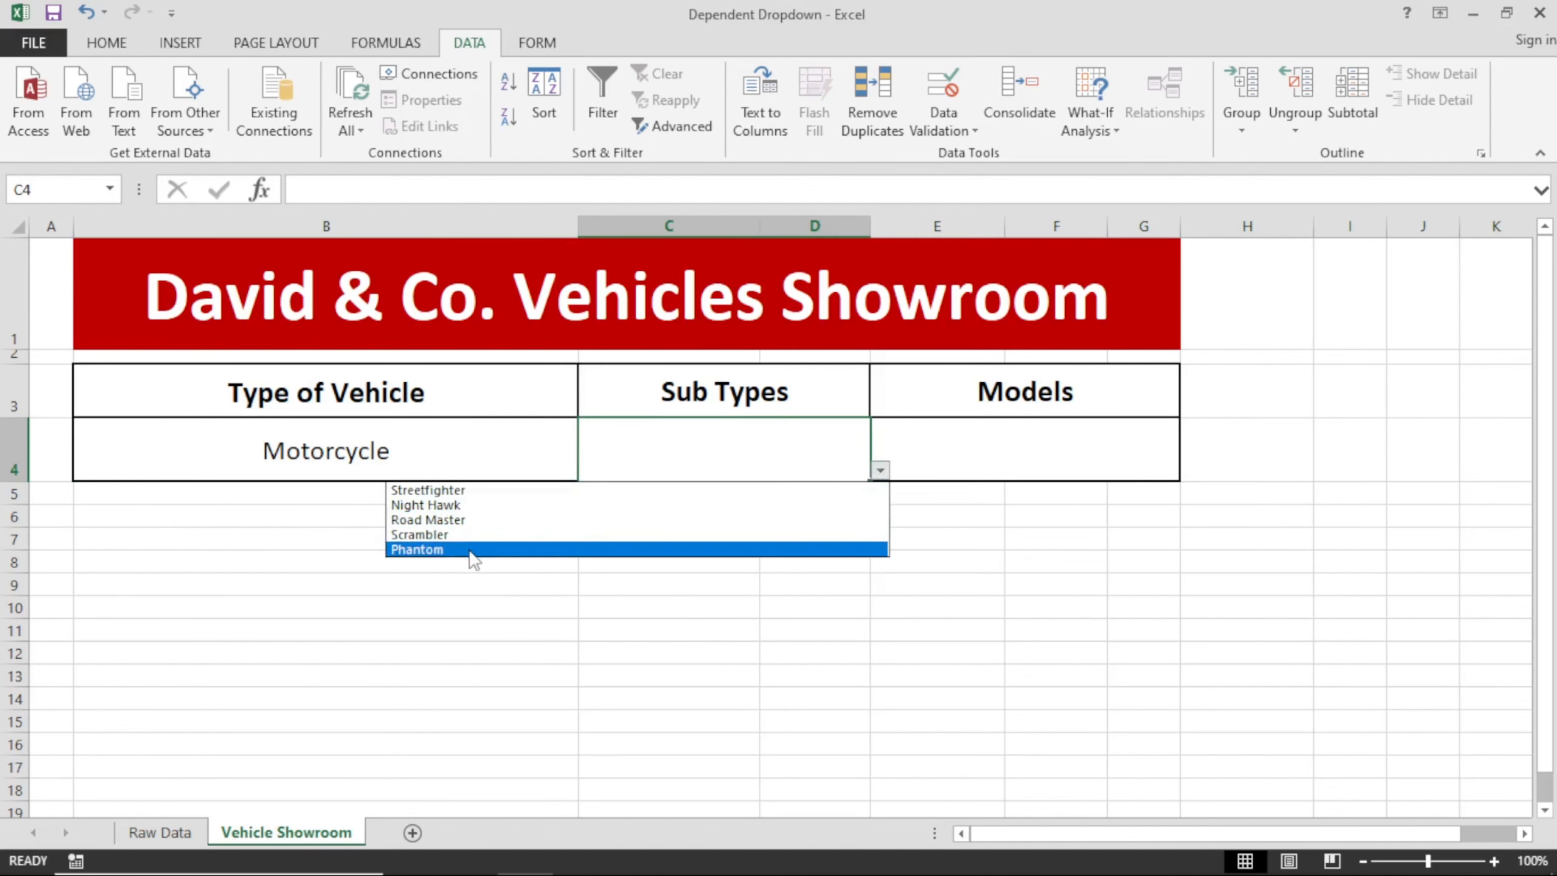
click(706, 433)
click(968, 455)
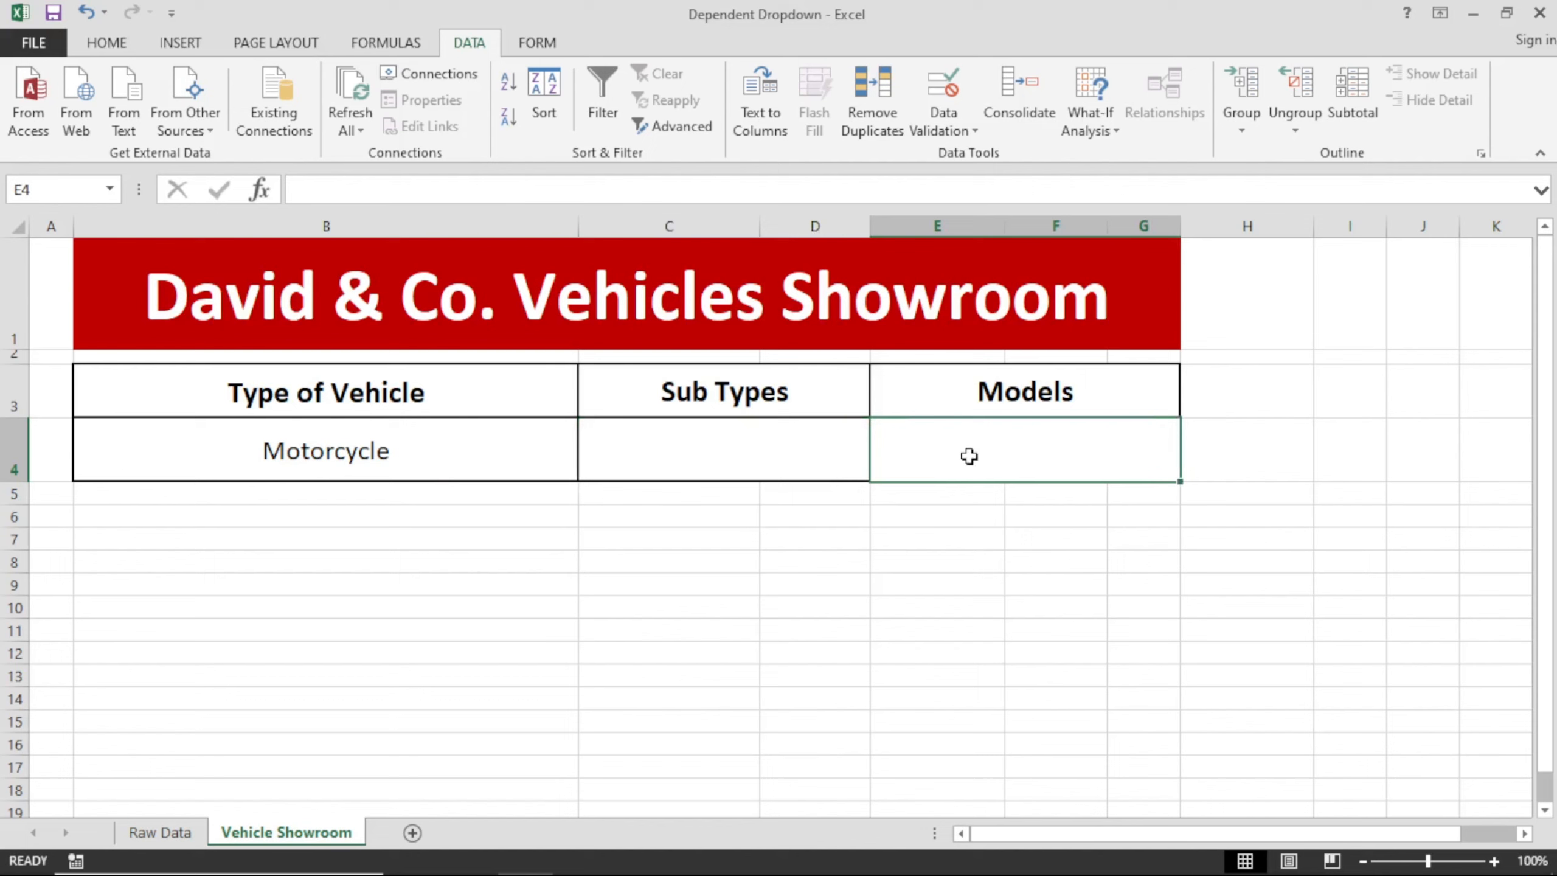
Choose Phantom as the sub type in C4.
click(808, 451)
click(880, 470)
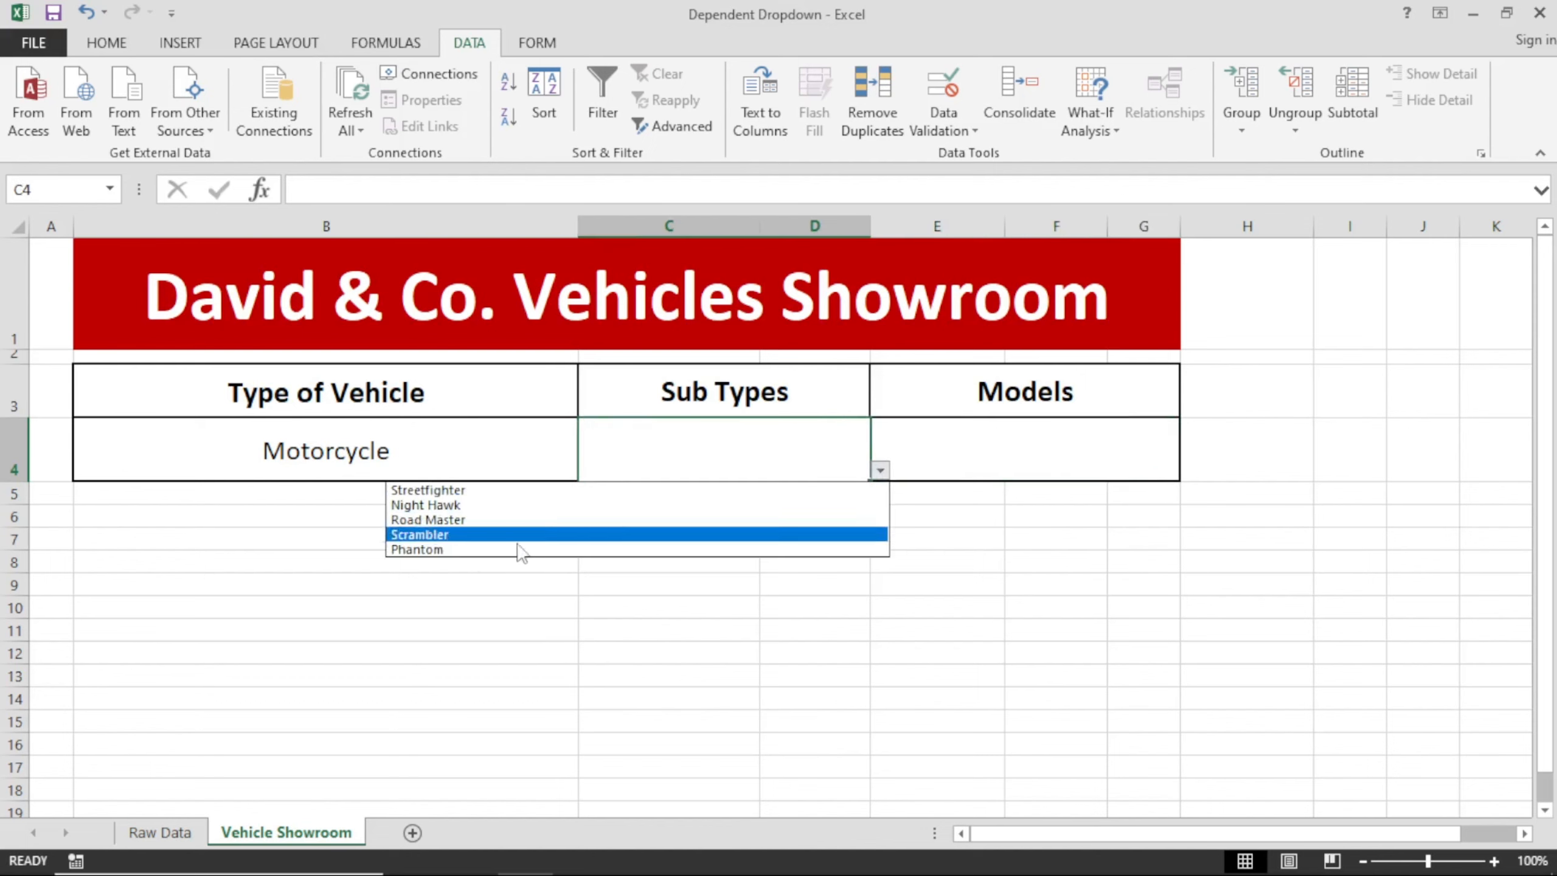
click(520, 550)
Add a List data validation rule to model cell E4 with the source =indirect(c4).
click(932, 441)
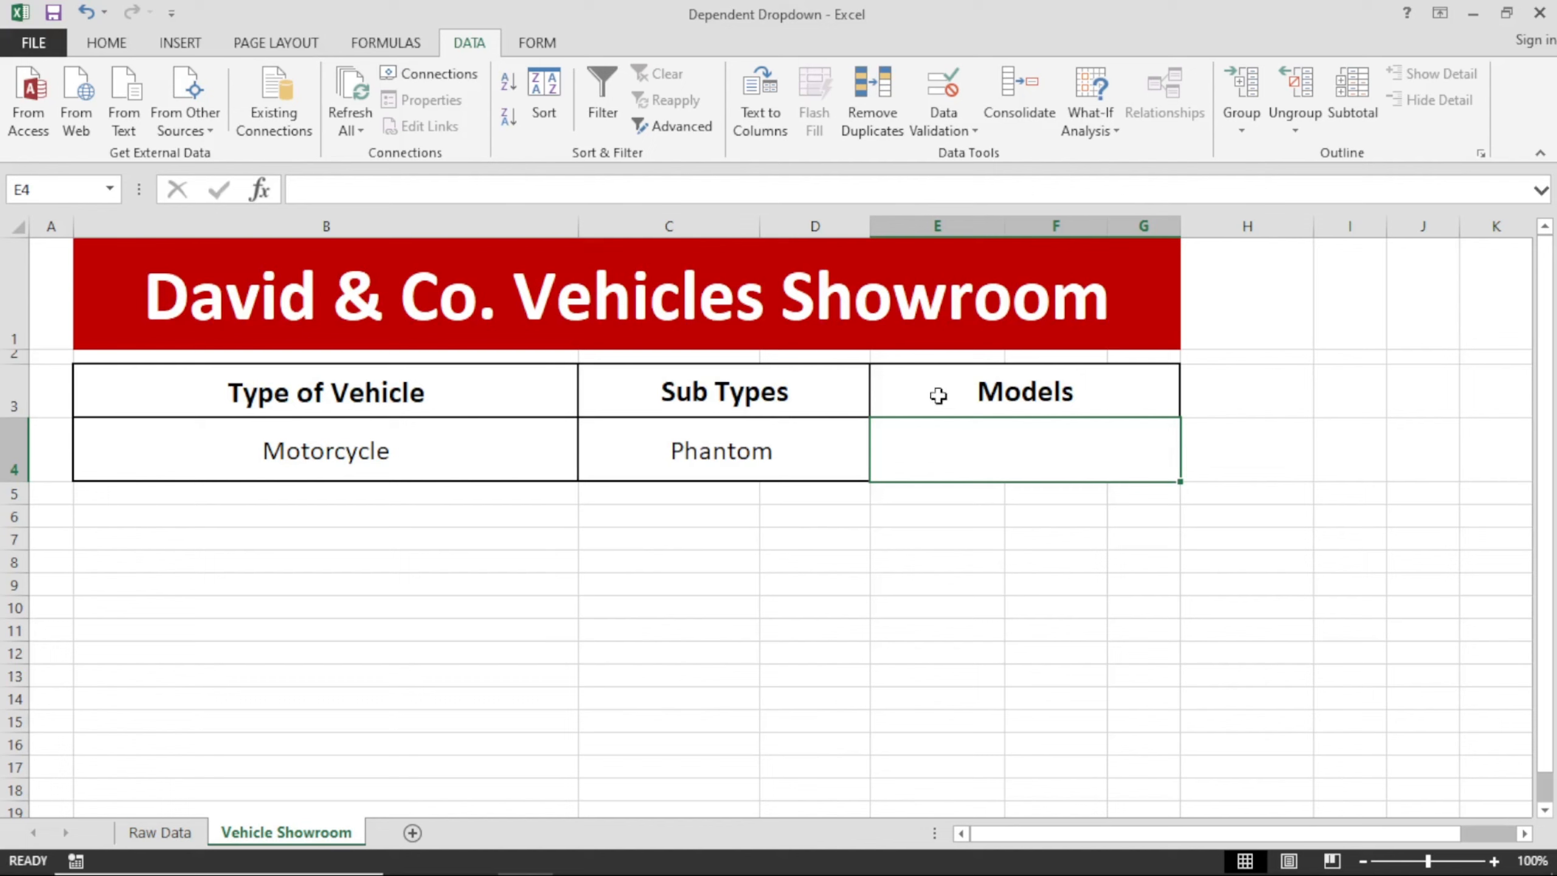
click(944, 117)
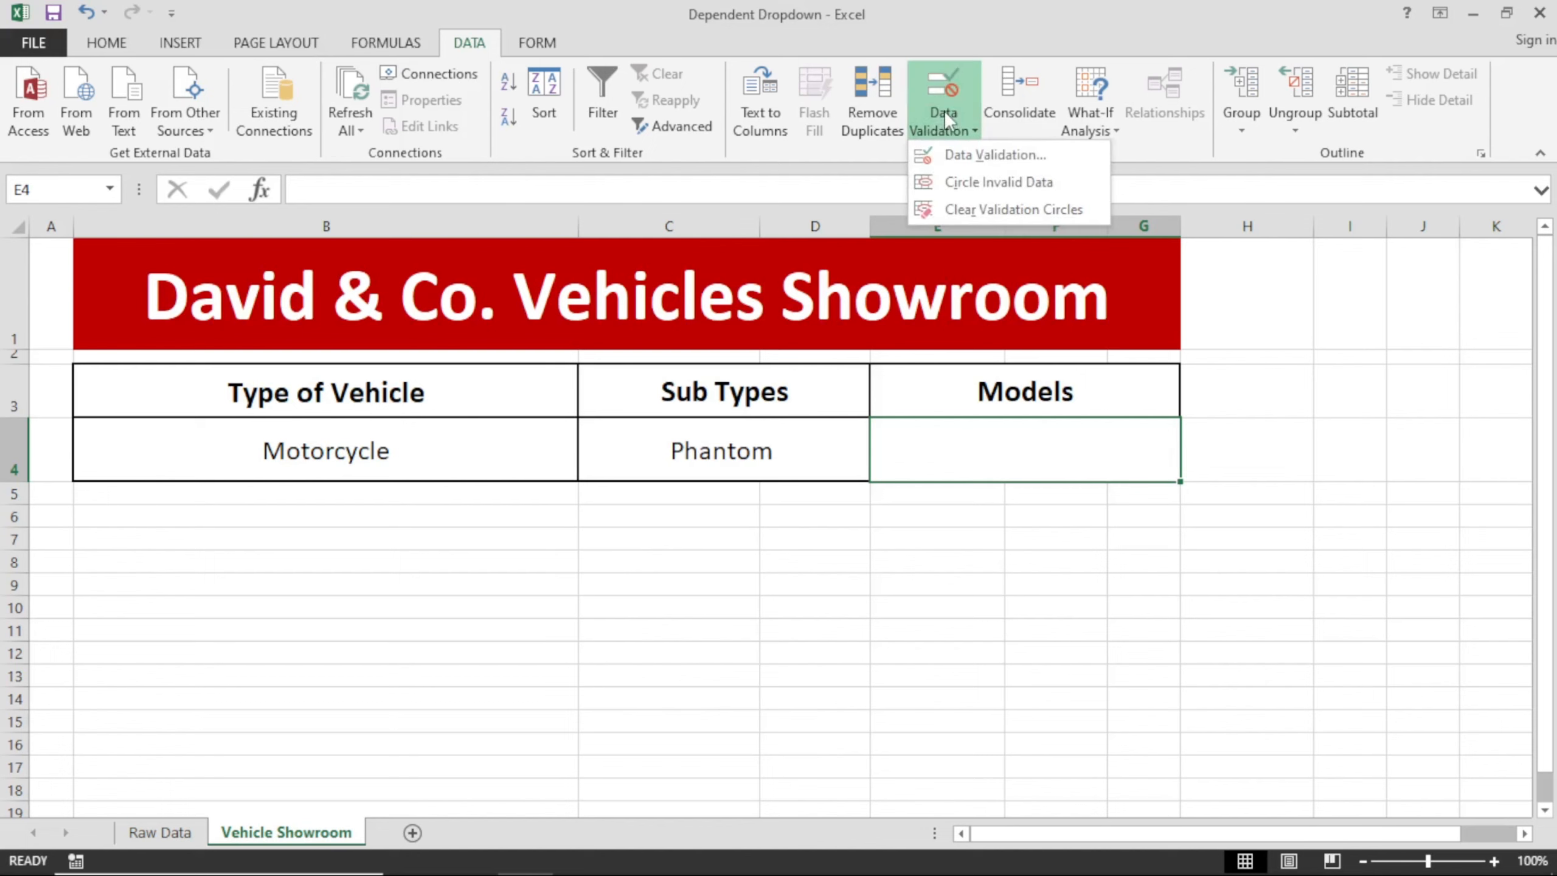
click(953, 155)
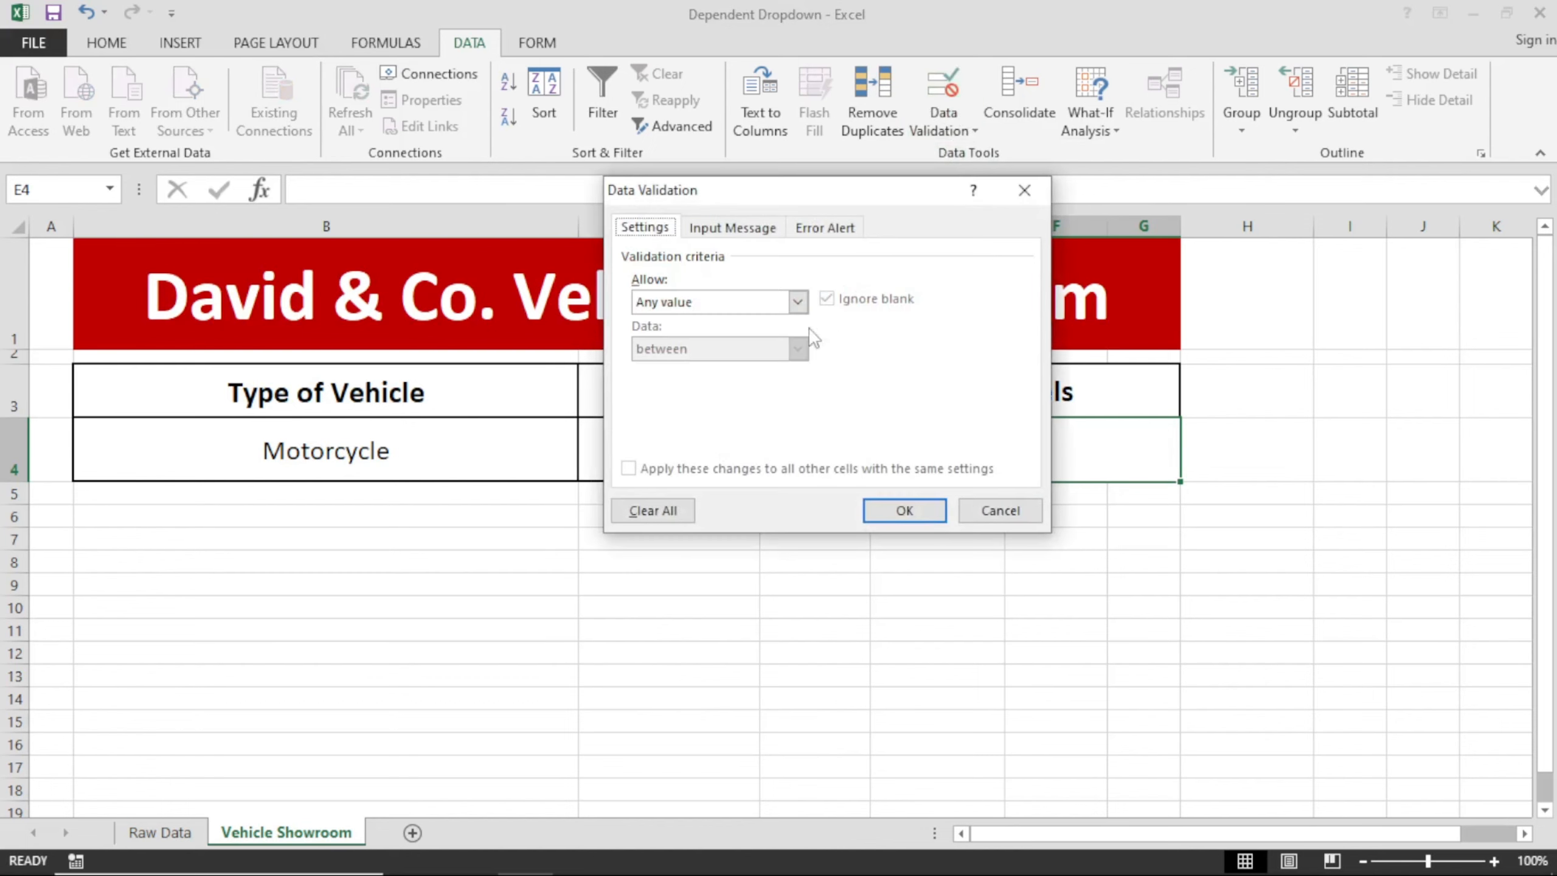
click(684, 300)
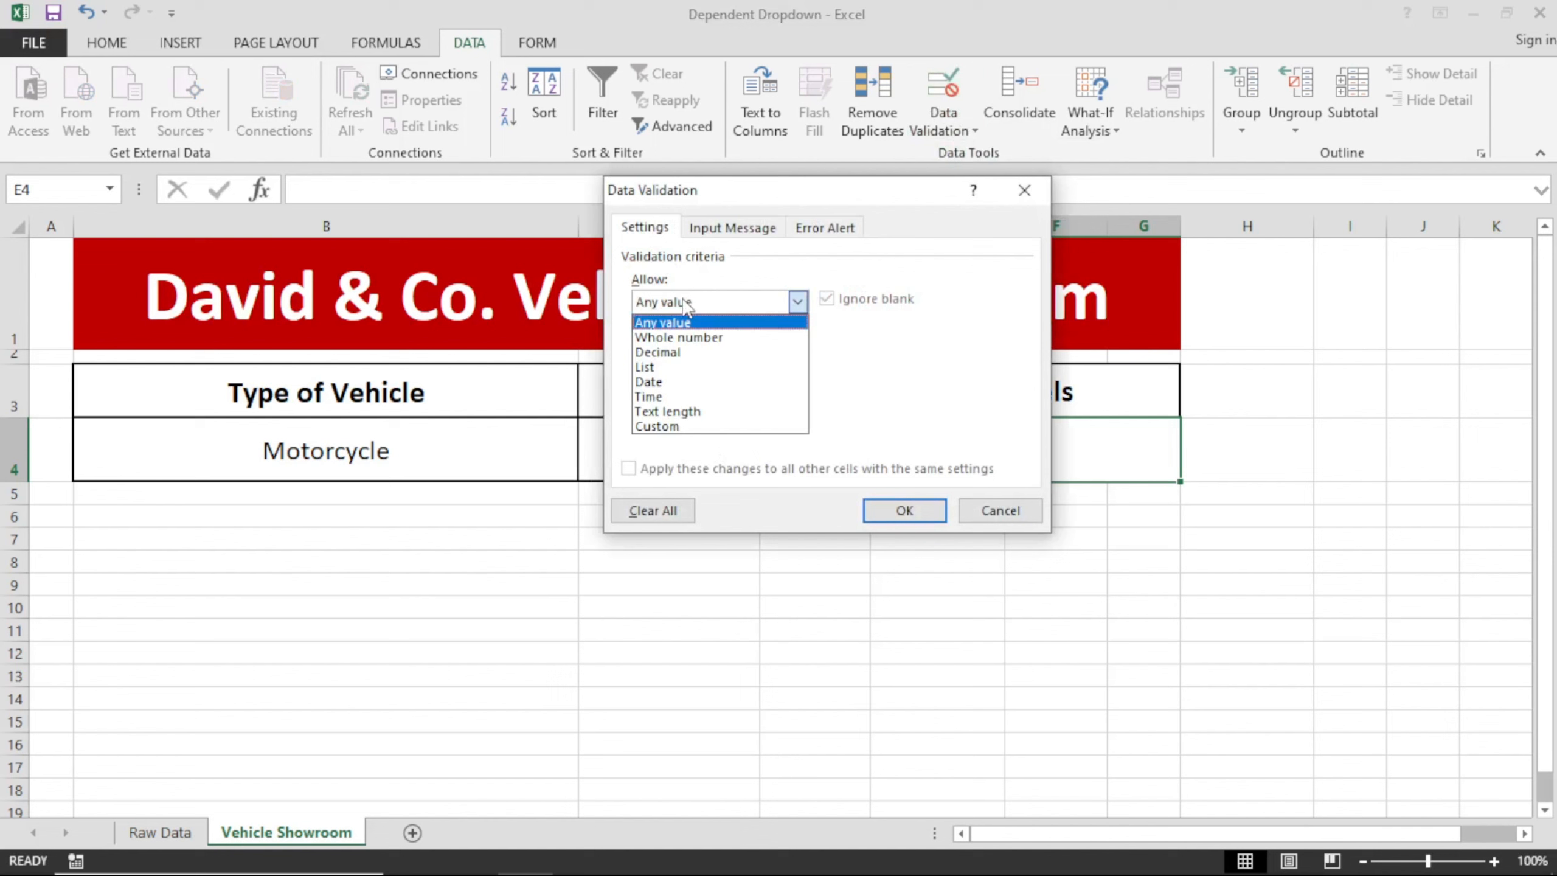
click(677, 366)
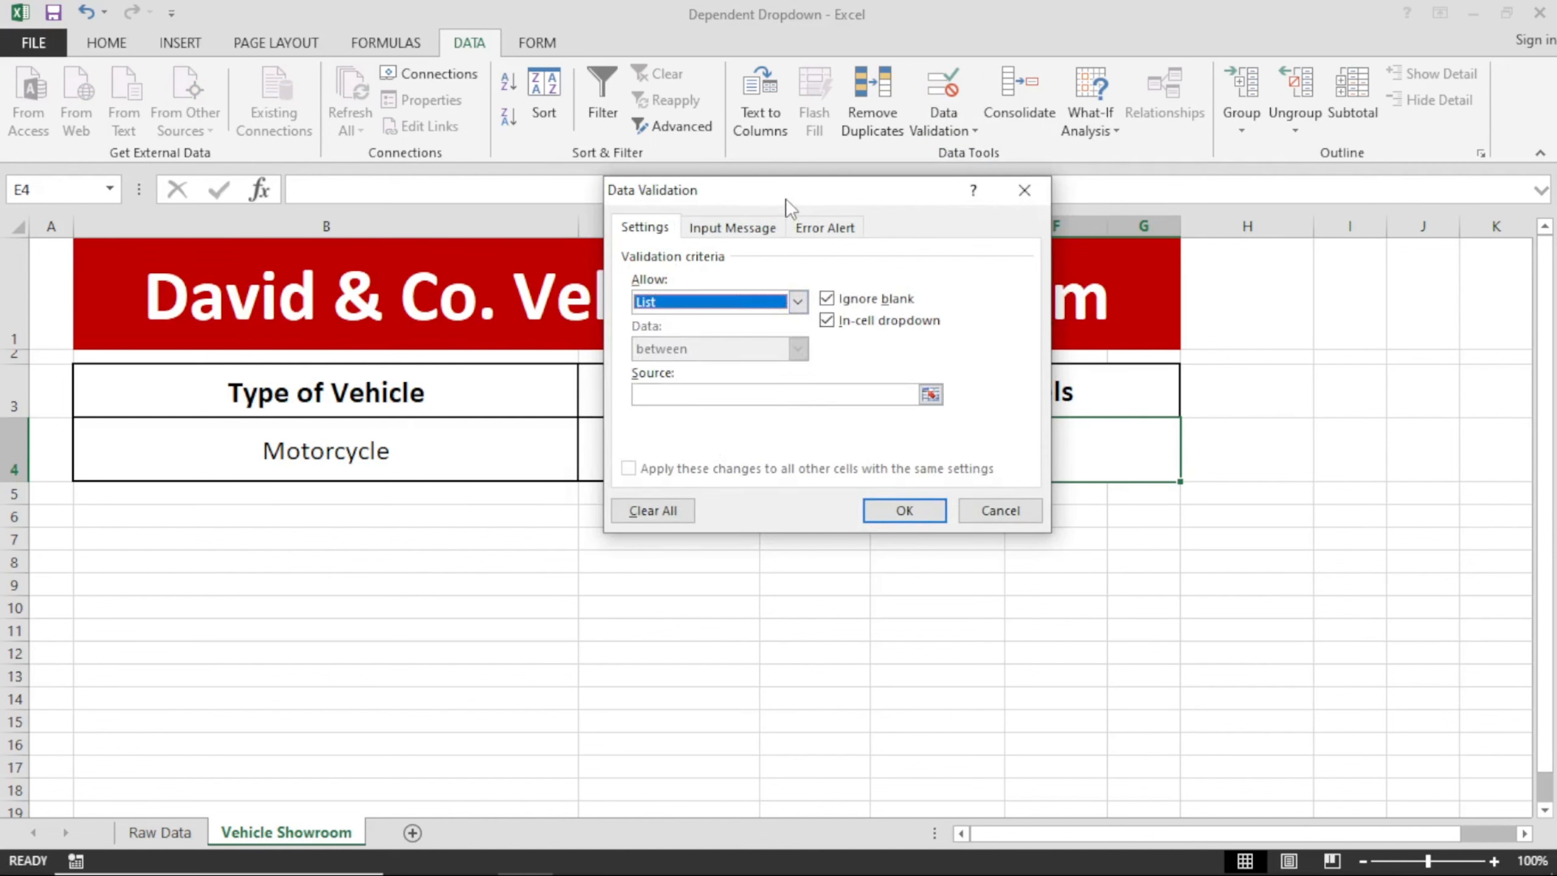
drag(786, 198, 632, 481)
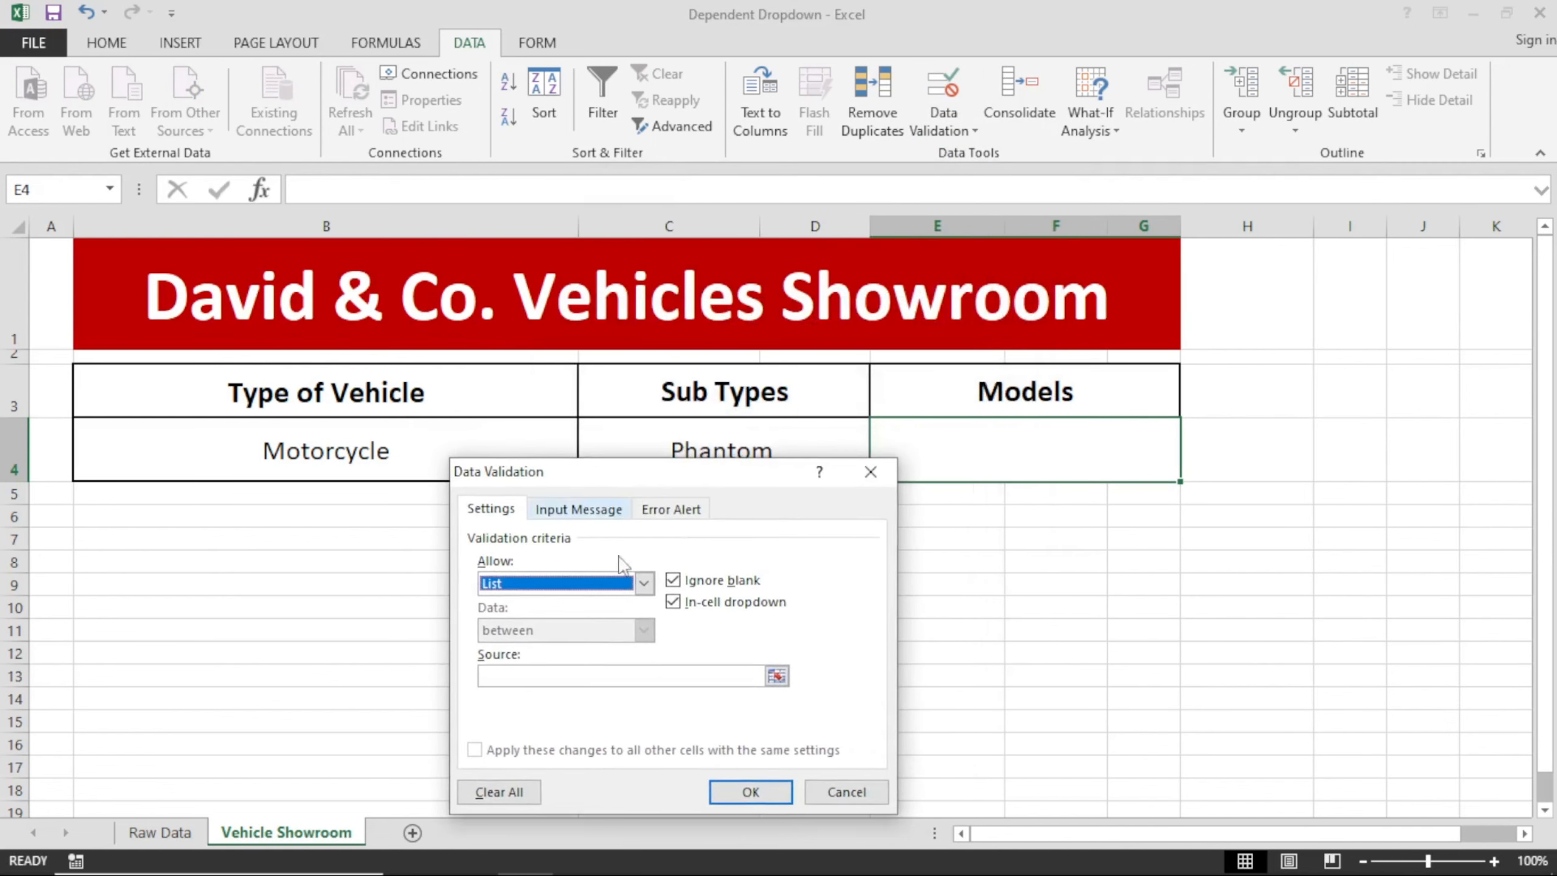
click(578, 682)
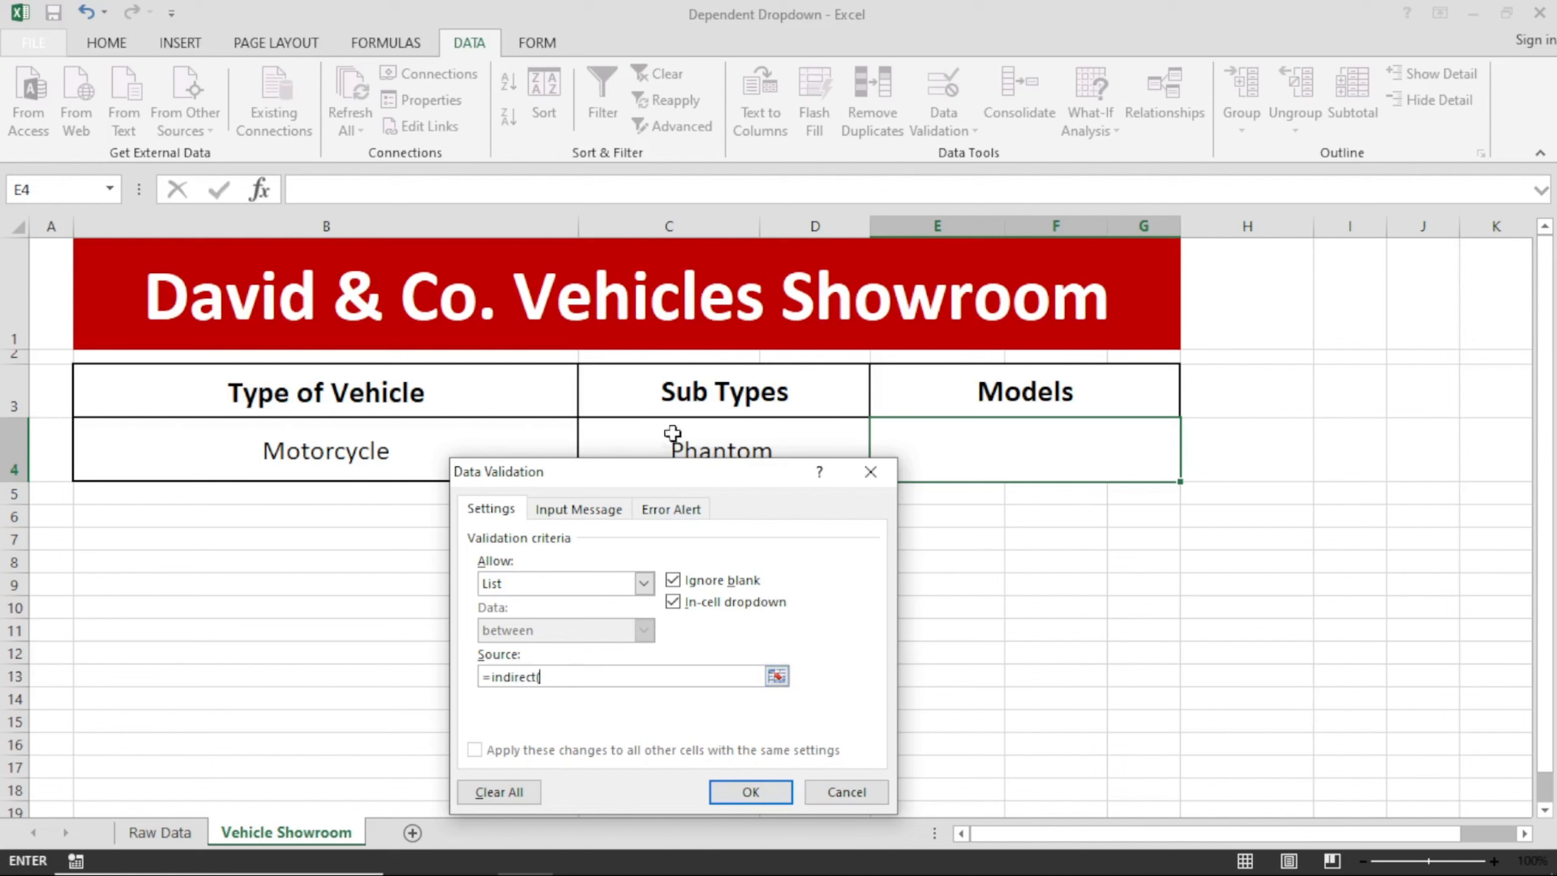
drag(662, 479, 679, 522)
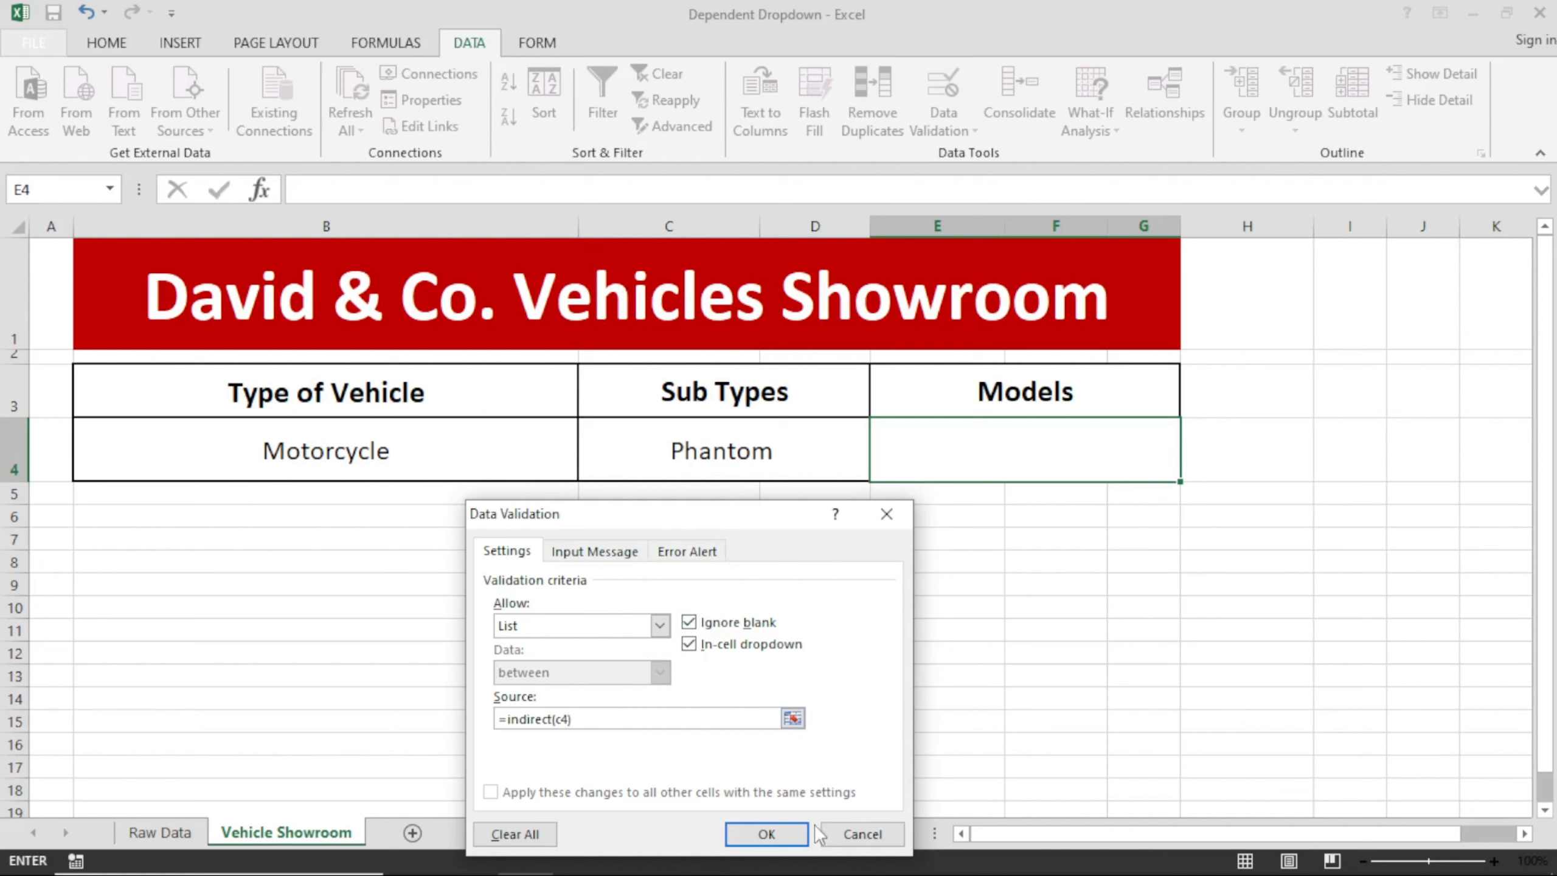
click(766, 834)
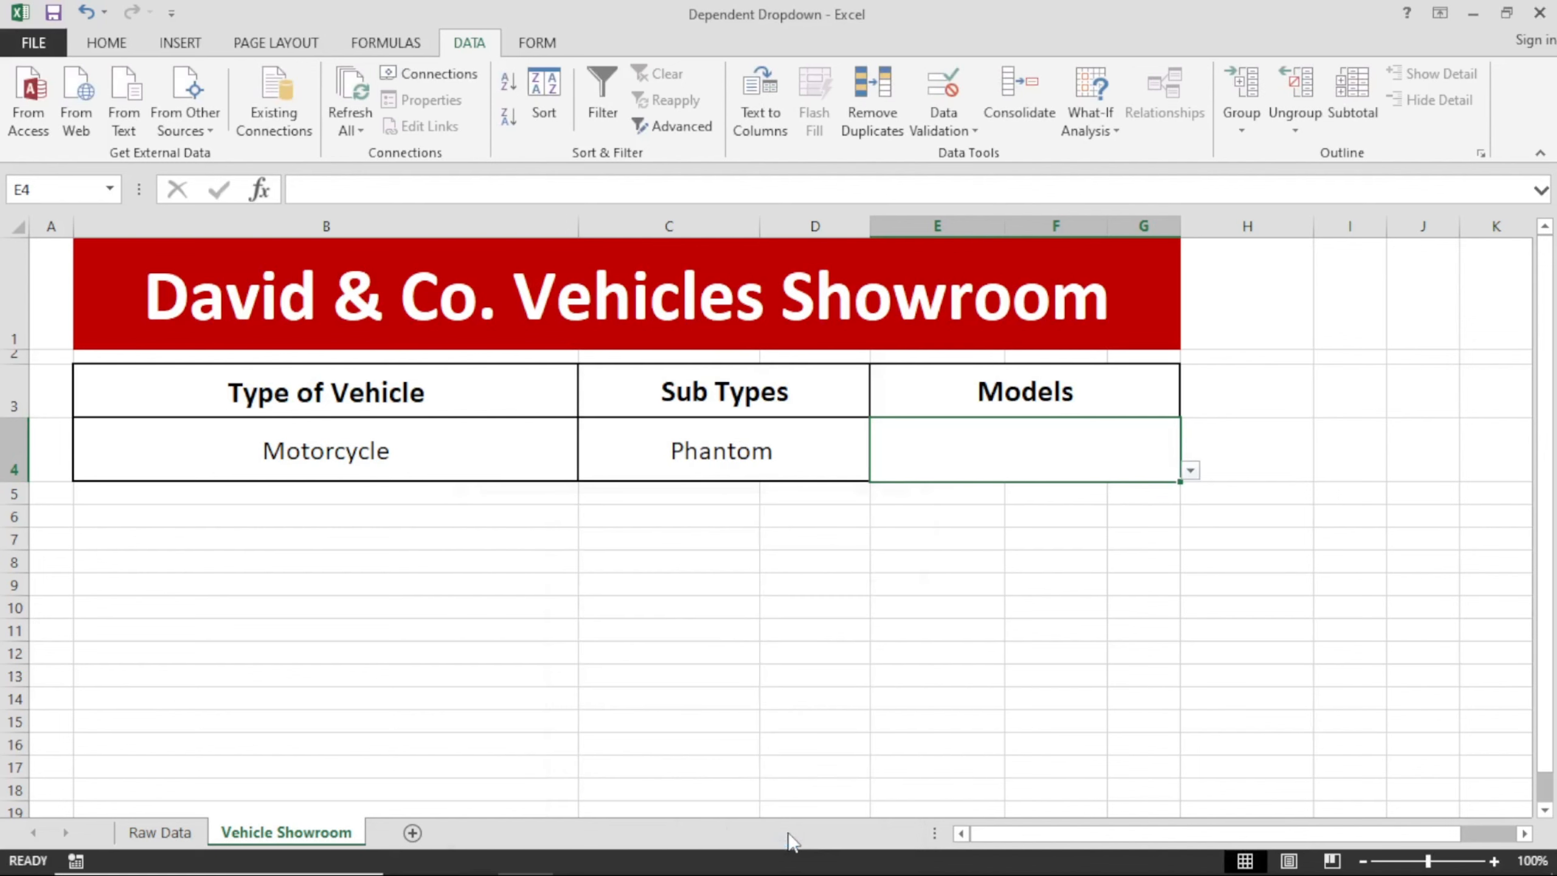
Test the model dropdown in E4 by choosing 2022, 2024 and 2018 in turn.
click(1190, 470)
click(893, 491)
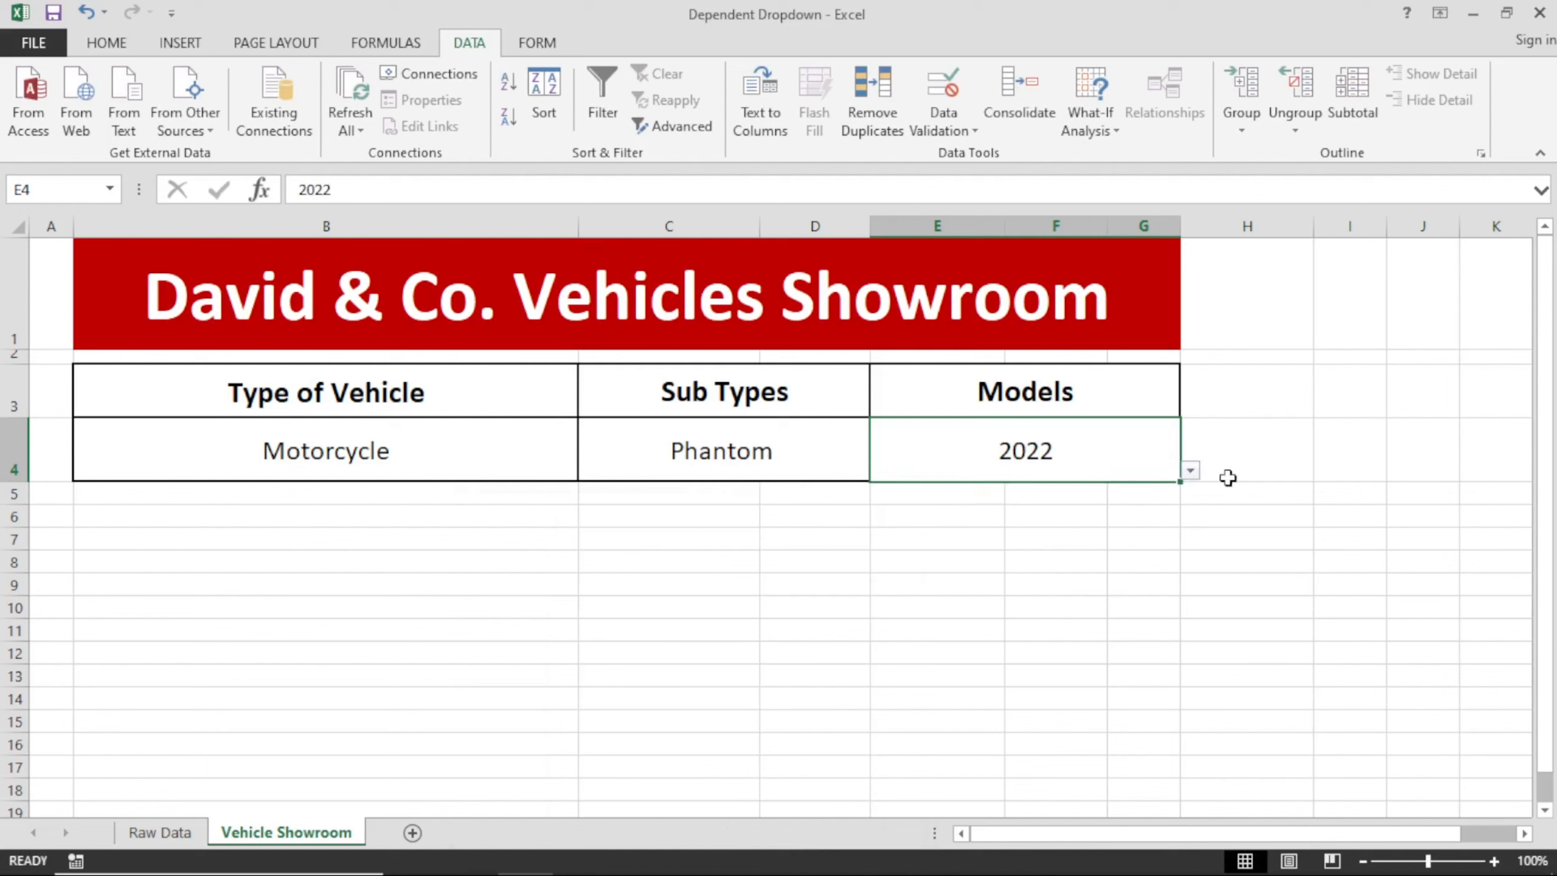
click(1190, 470)
click(955, 519)
click(1190, 470)
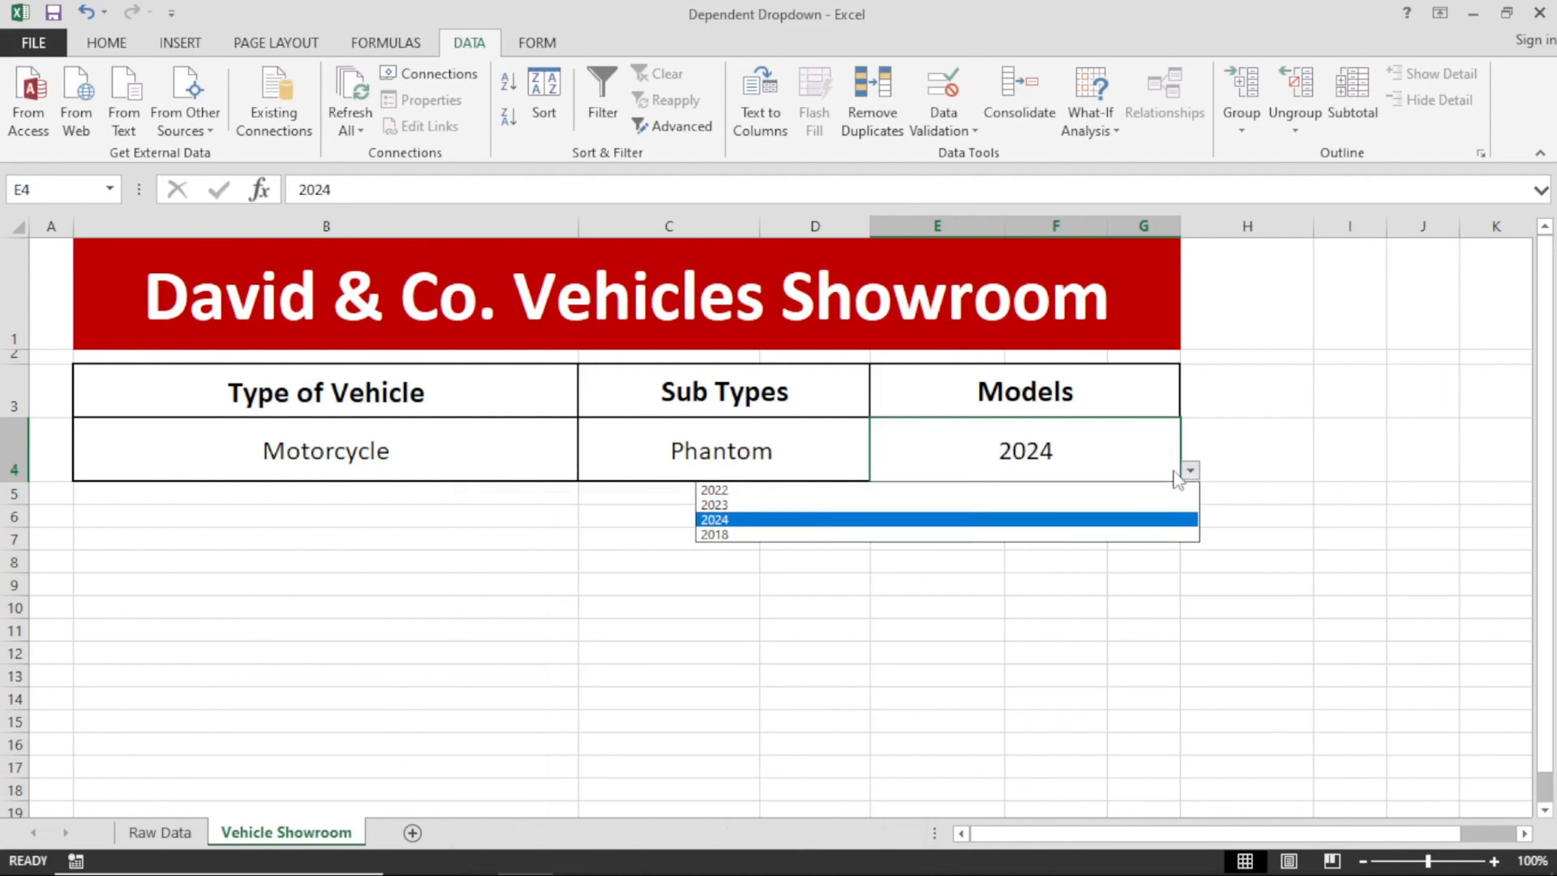
click(1070, 534)
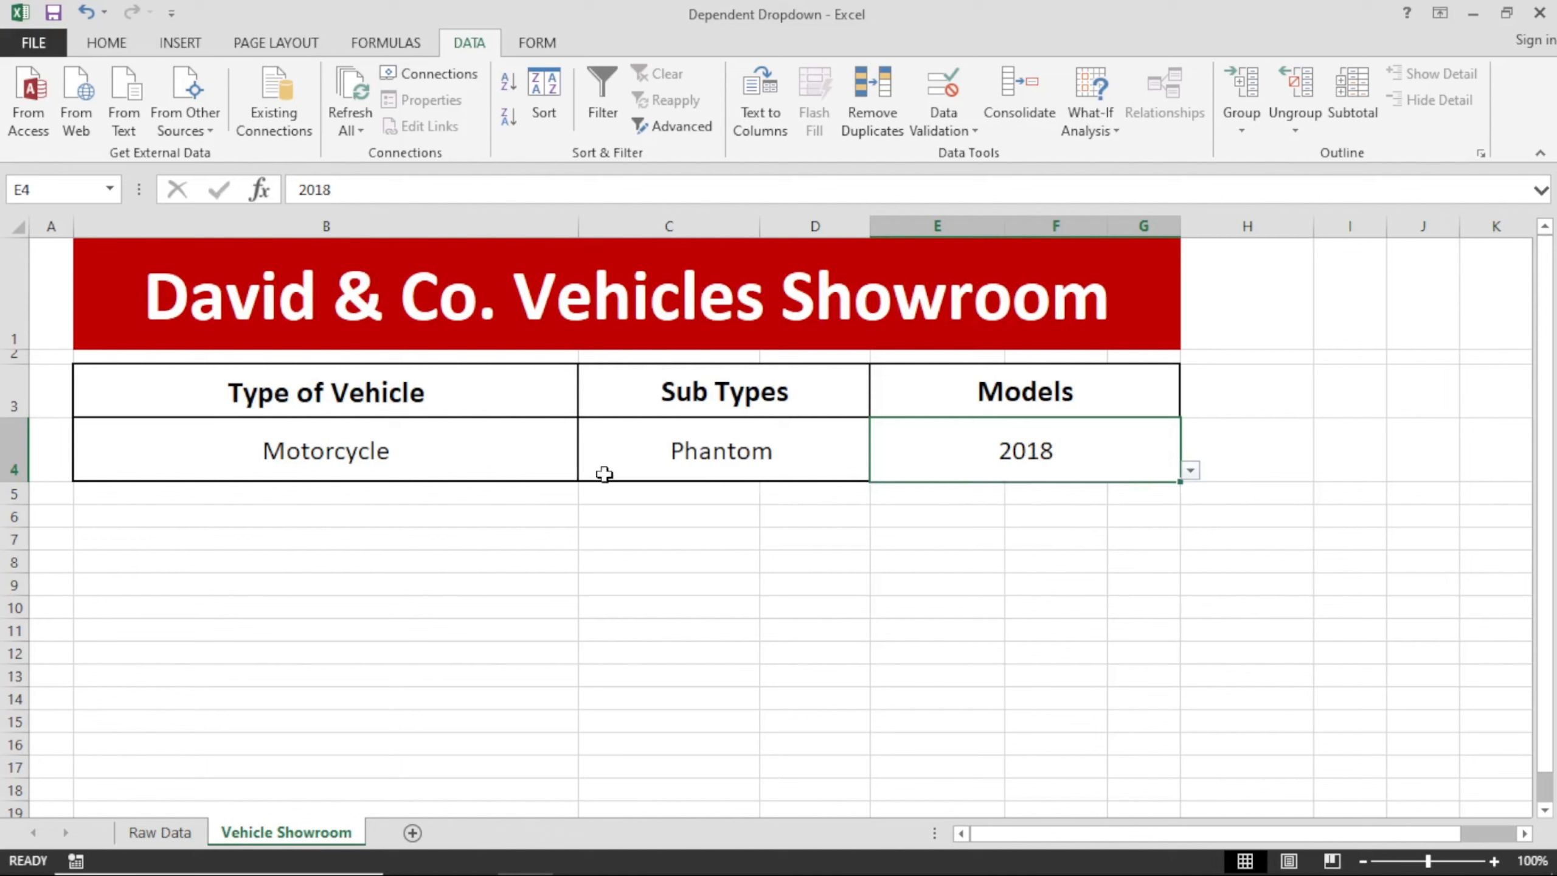
Change the vehicle type in B4 to Car and the sub type in C4 to Camry.
click(499, 459)
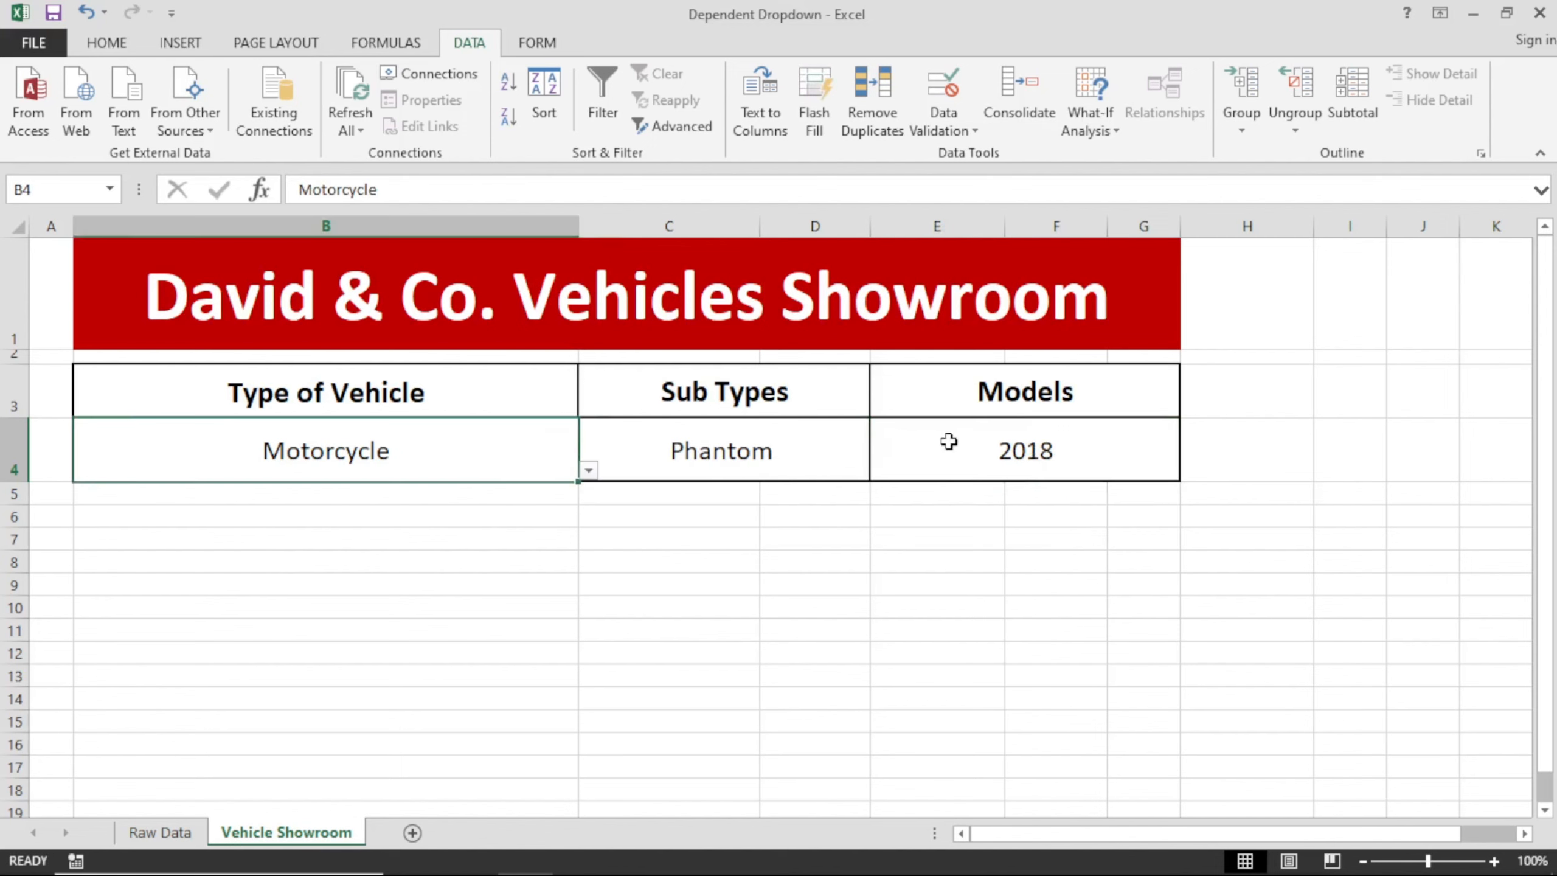
click(588, 470)
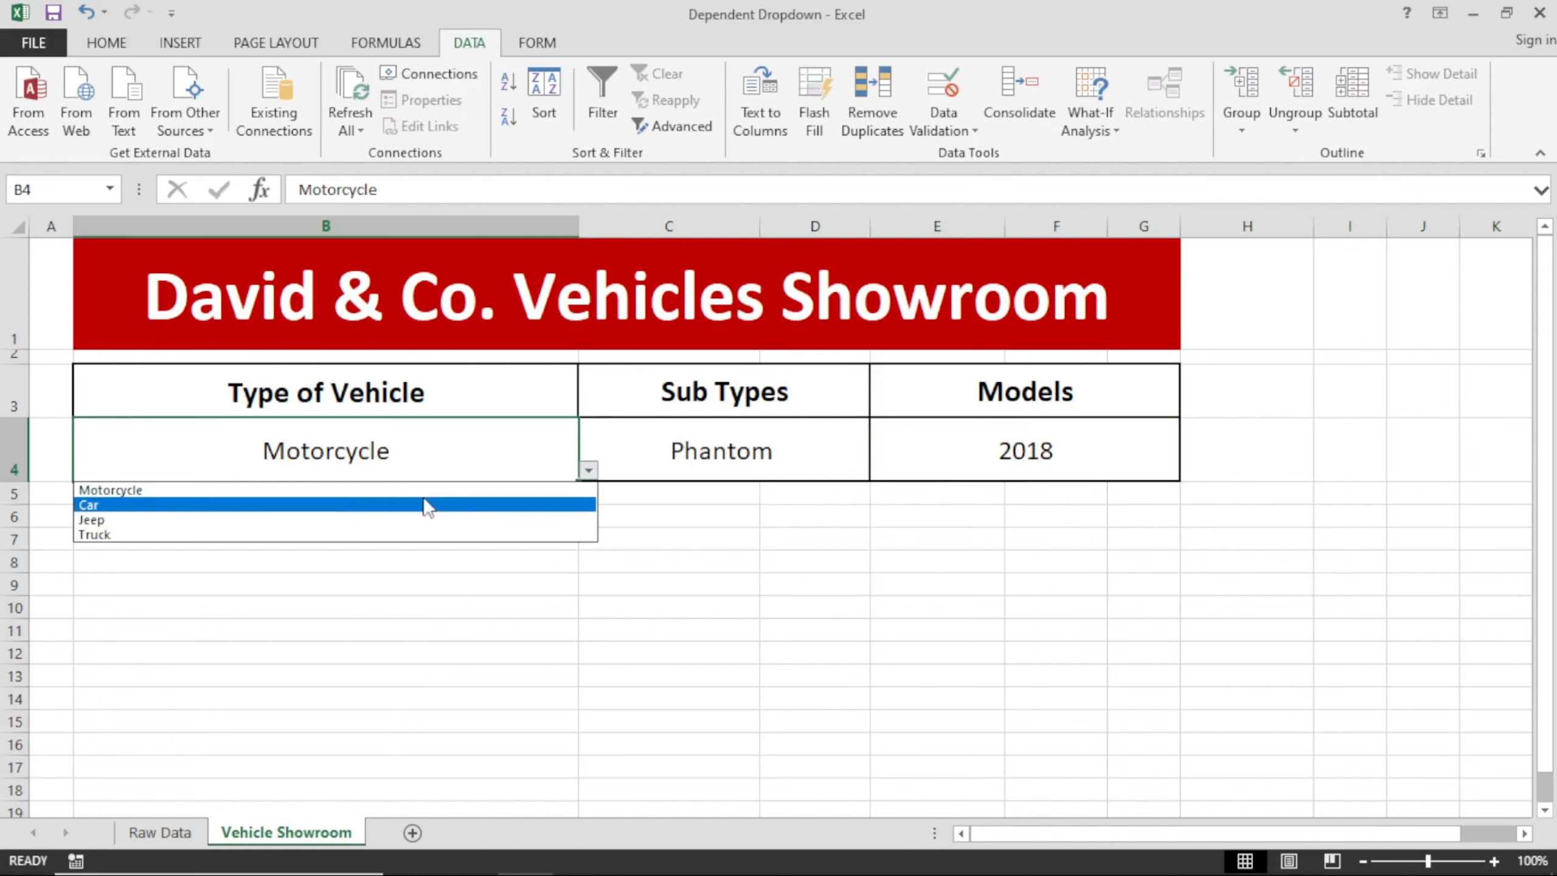
click(362, 512)
click(735, 451)
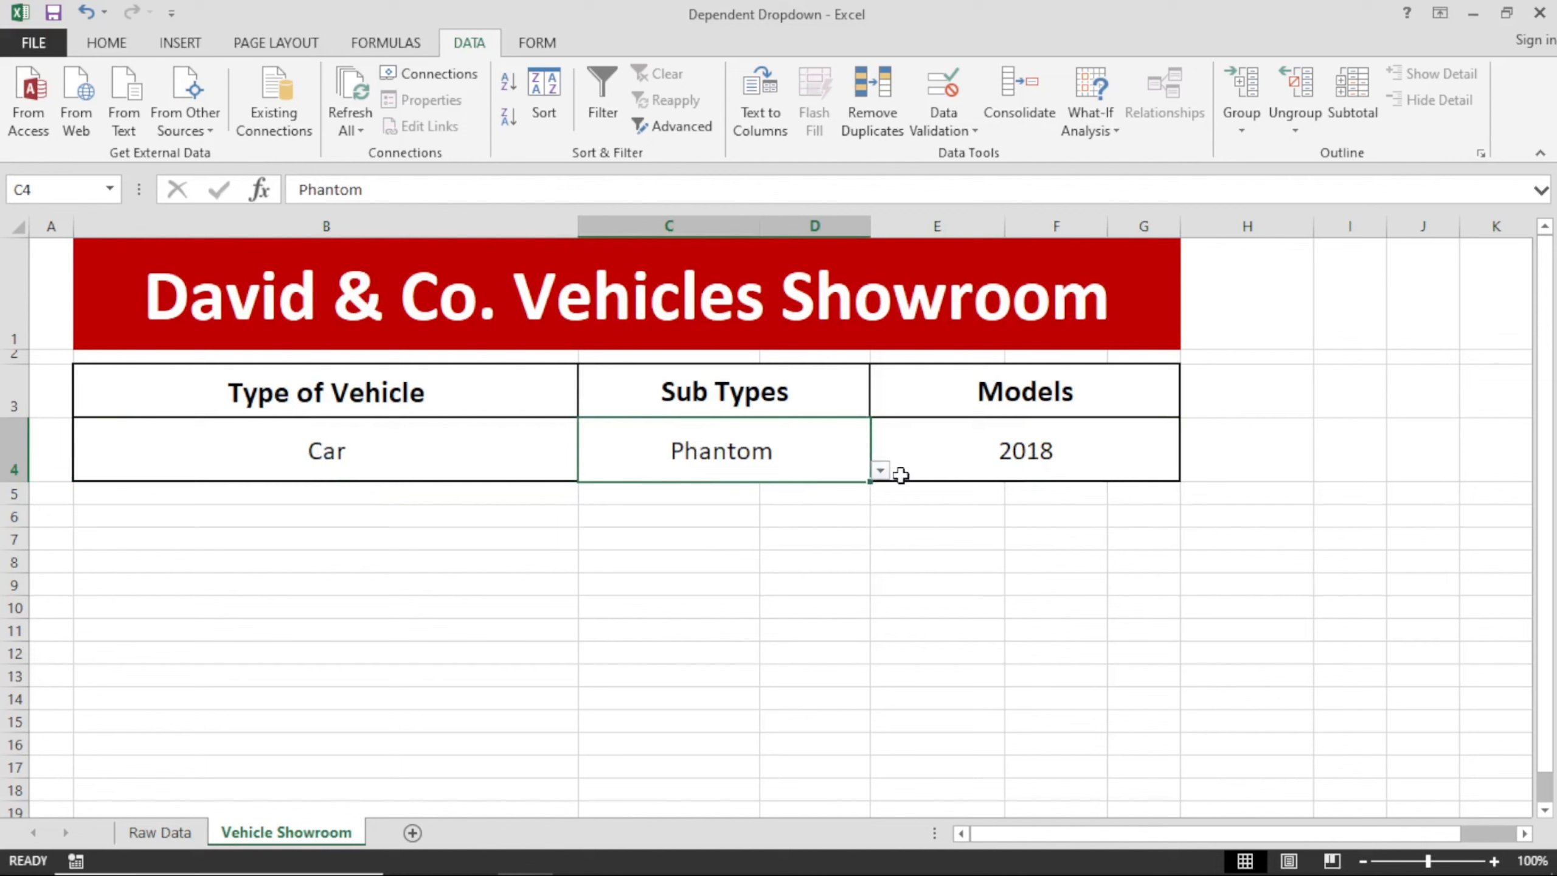
click(880, 470)
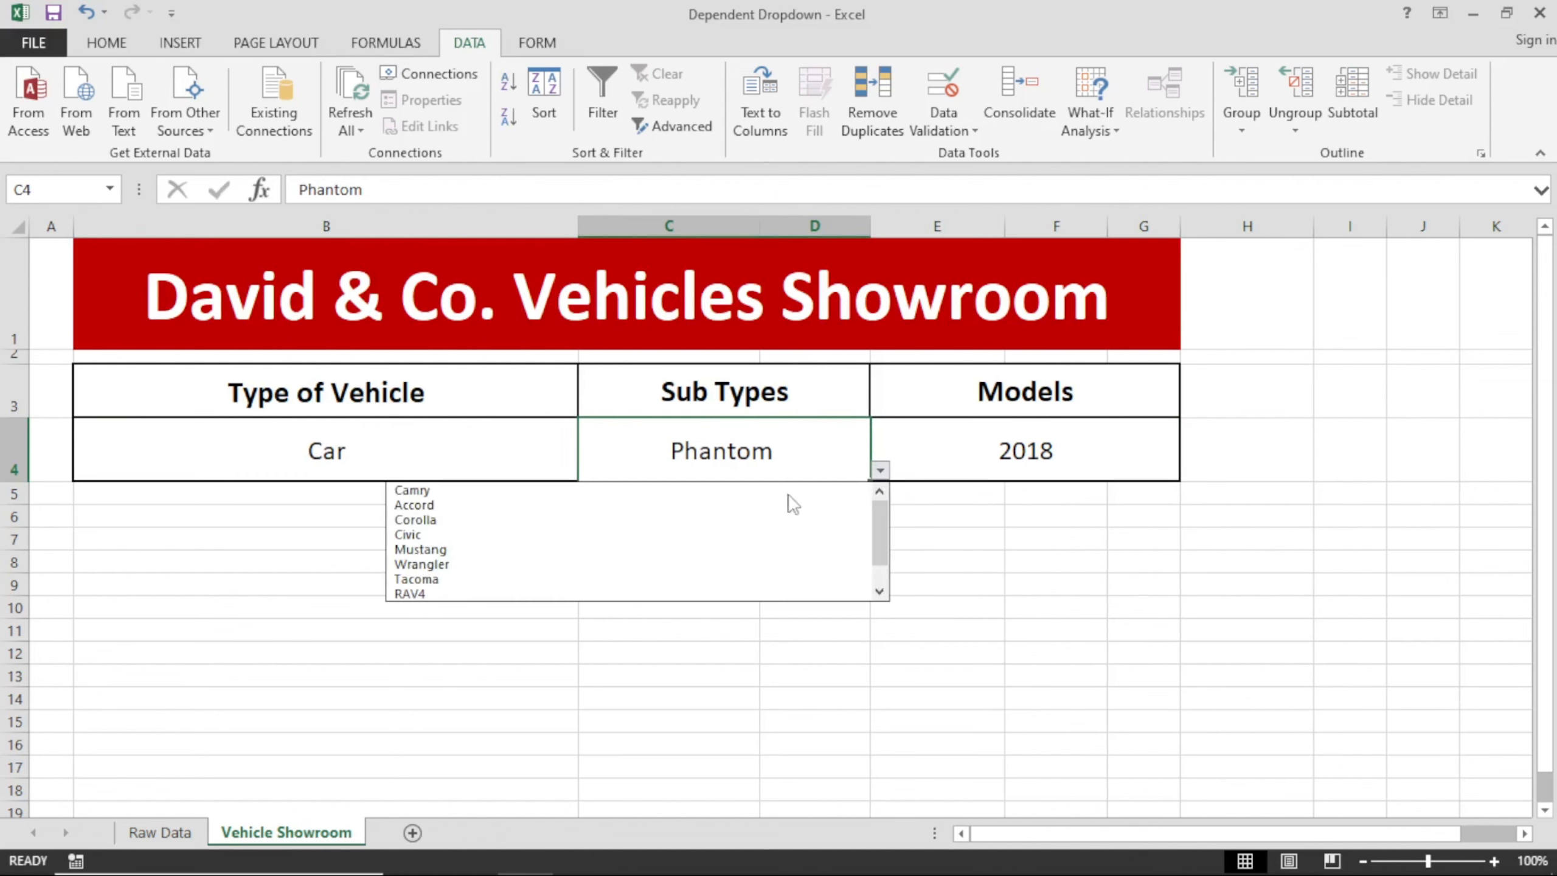
click(493, 493)
click(1005, 456)
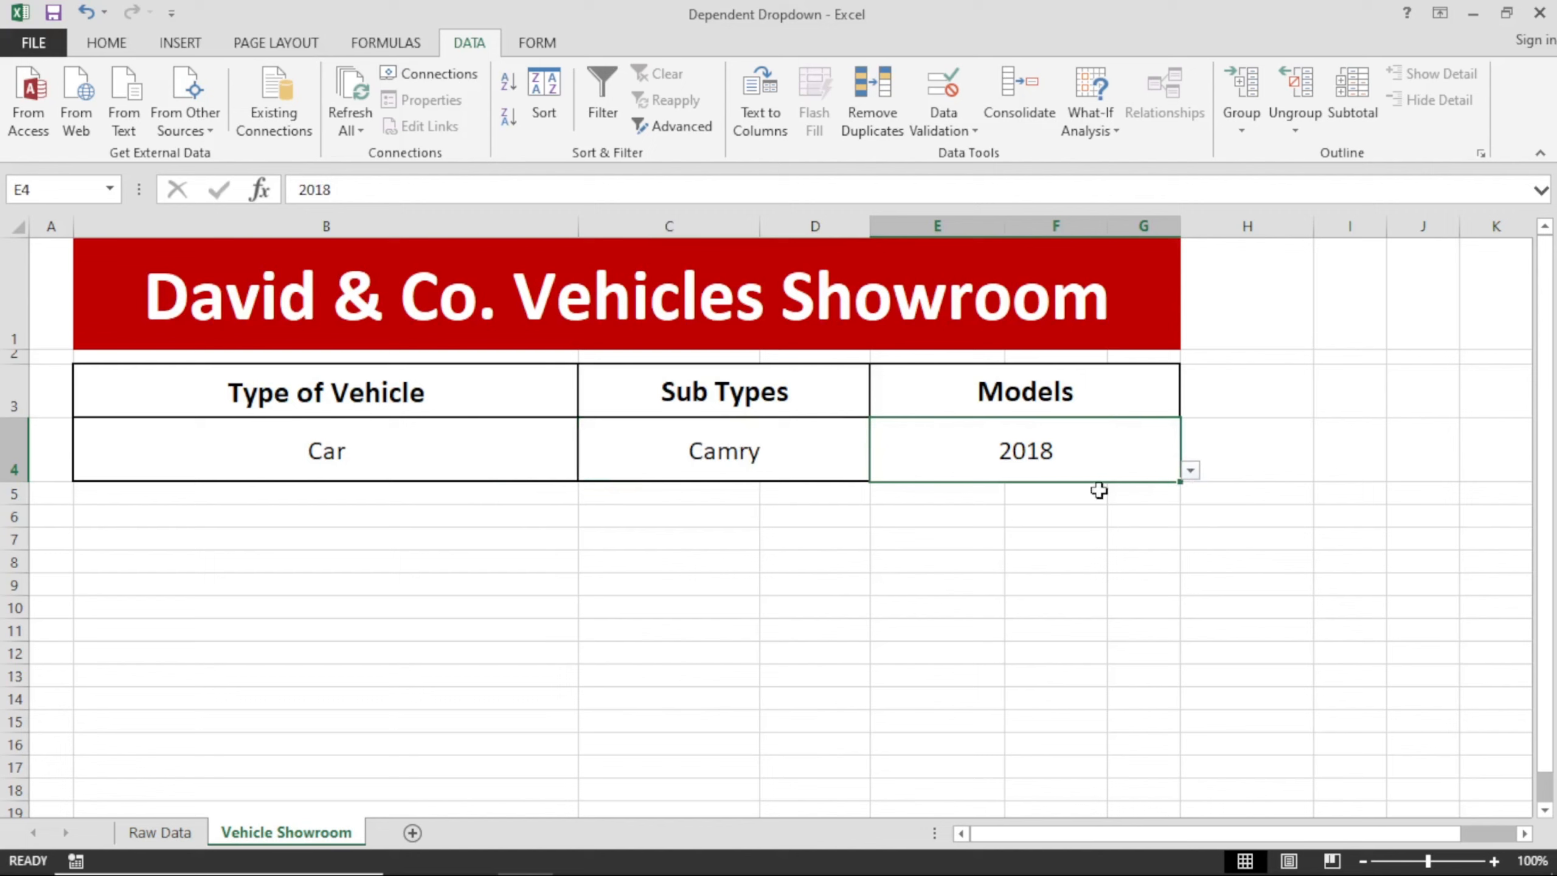
Set the vehicle type in B4 back to Motorcycle and choose Night Hawk as the sub type in C4.
click(788, 450)
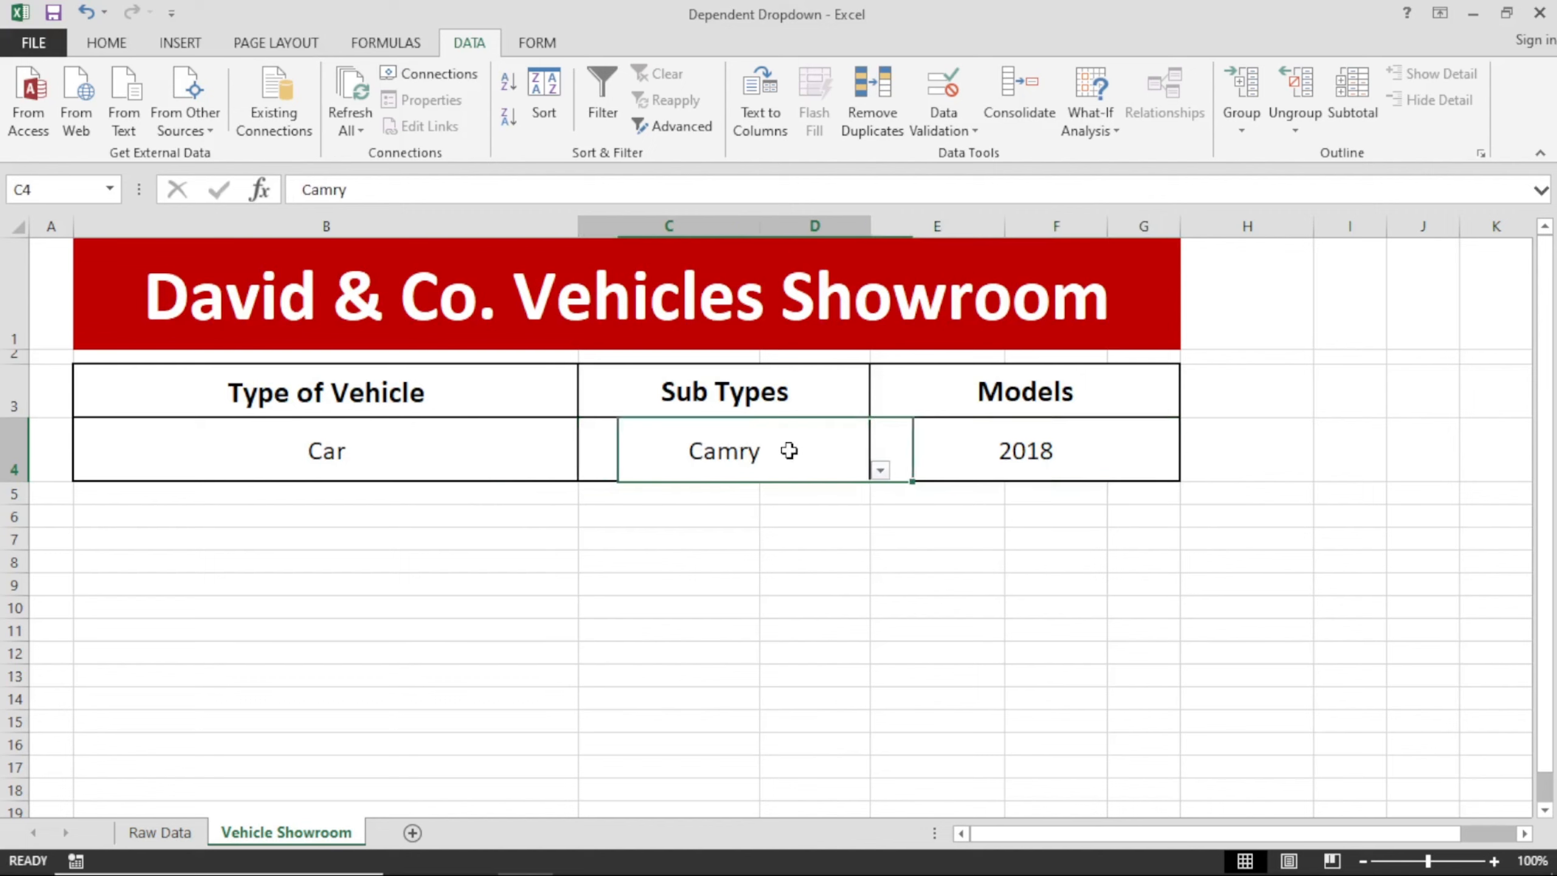
click(539, 453)
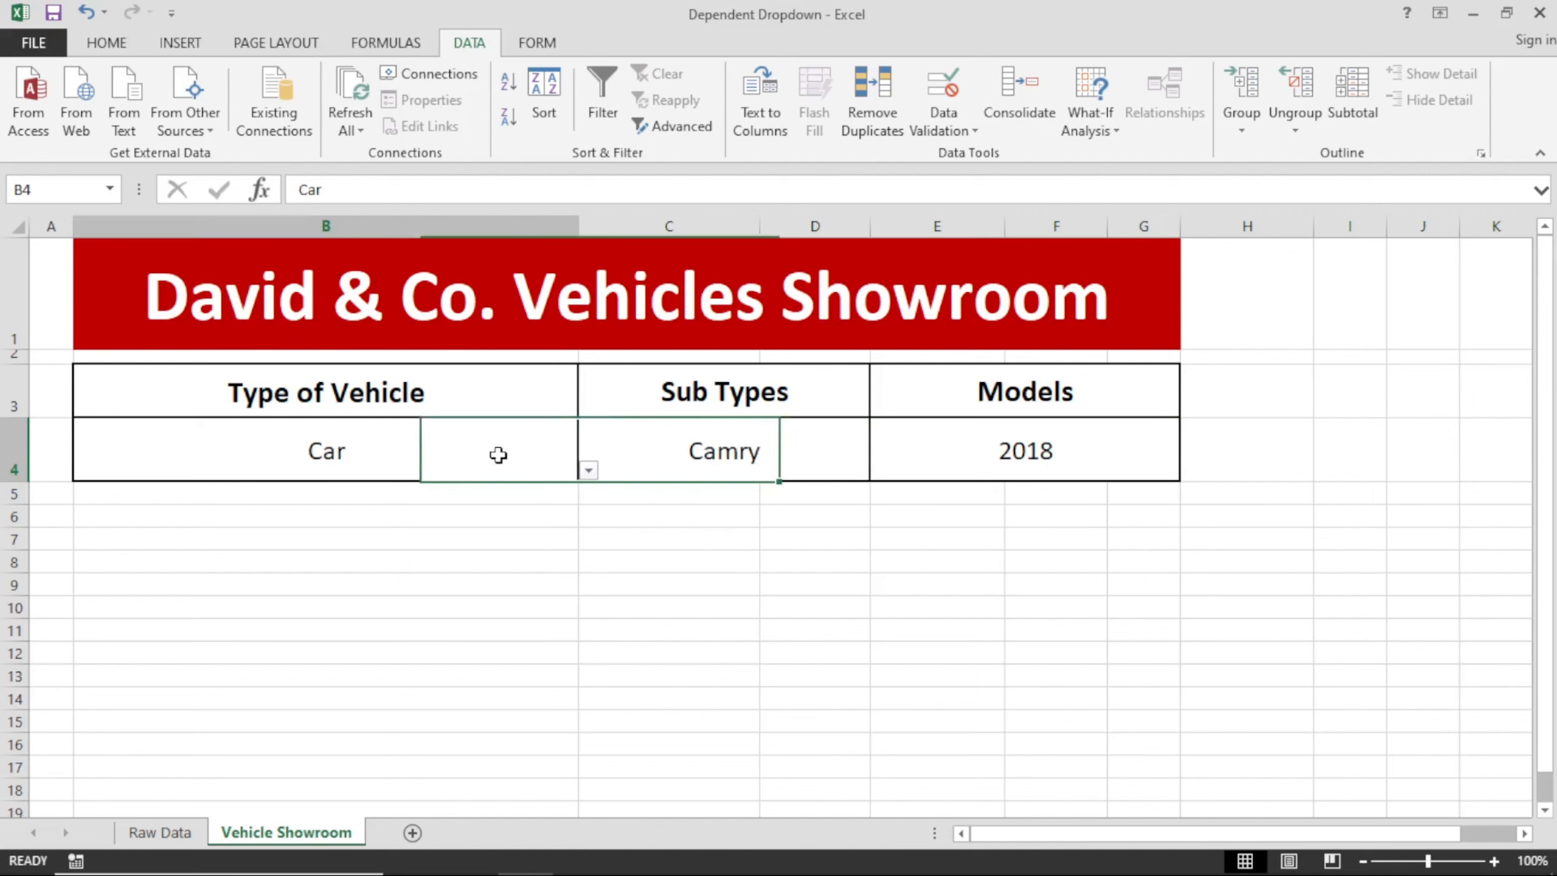
click(589, 470)
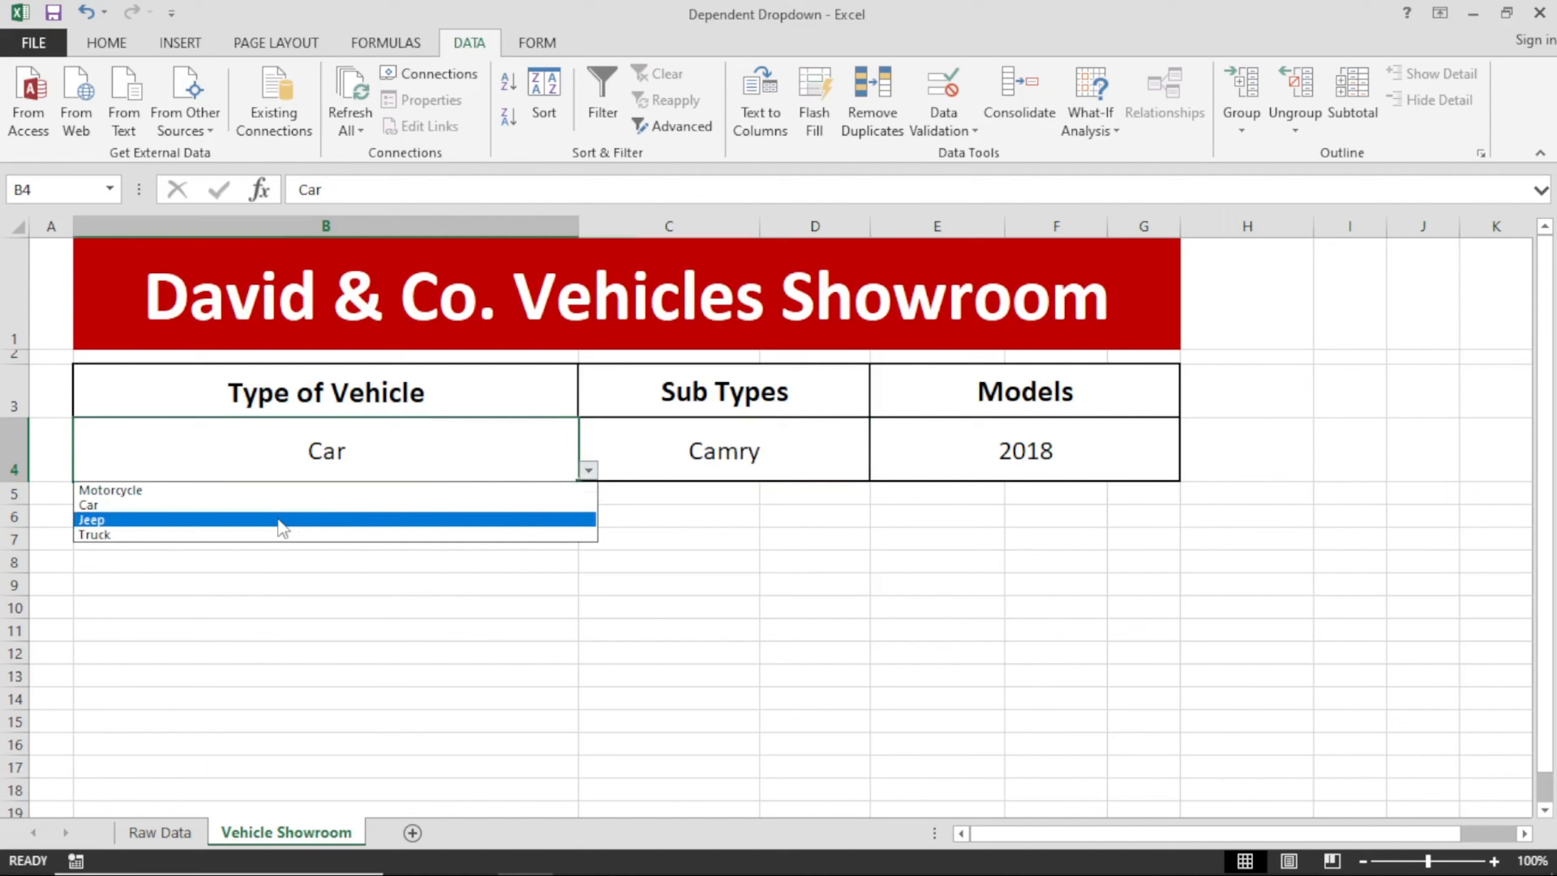
click(275, 490)
click(834, 448)
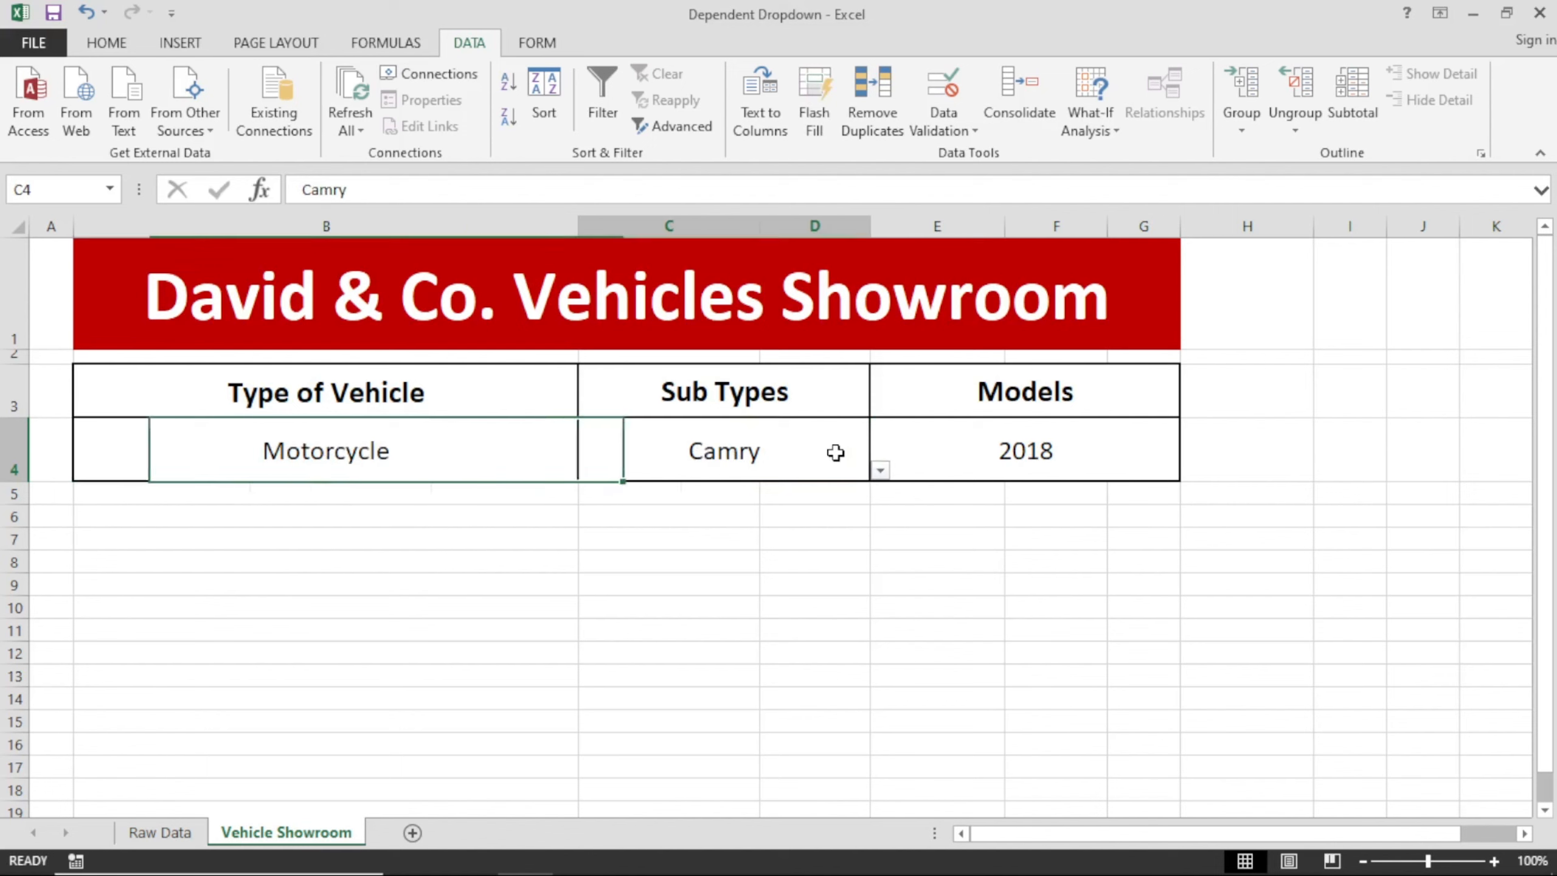
click(880, 469)
click(665, 507)
click(997, 455)
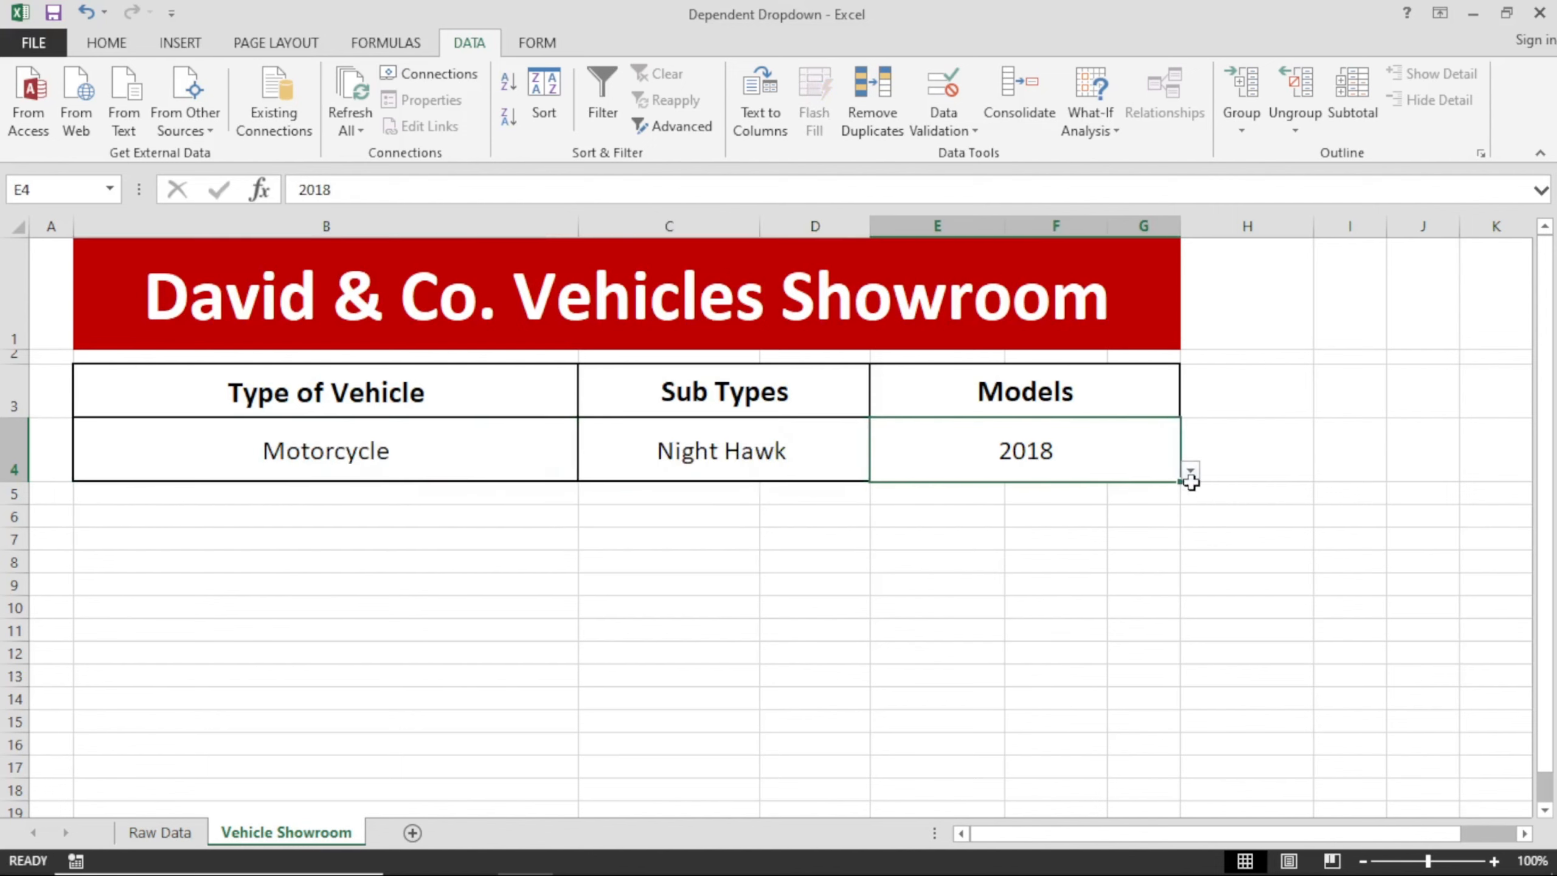
Change the sub type in C4 to Phantom and choose model 2022 in E4.
click(835, 449)
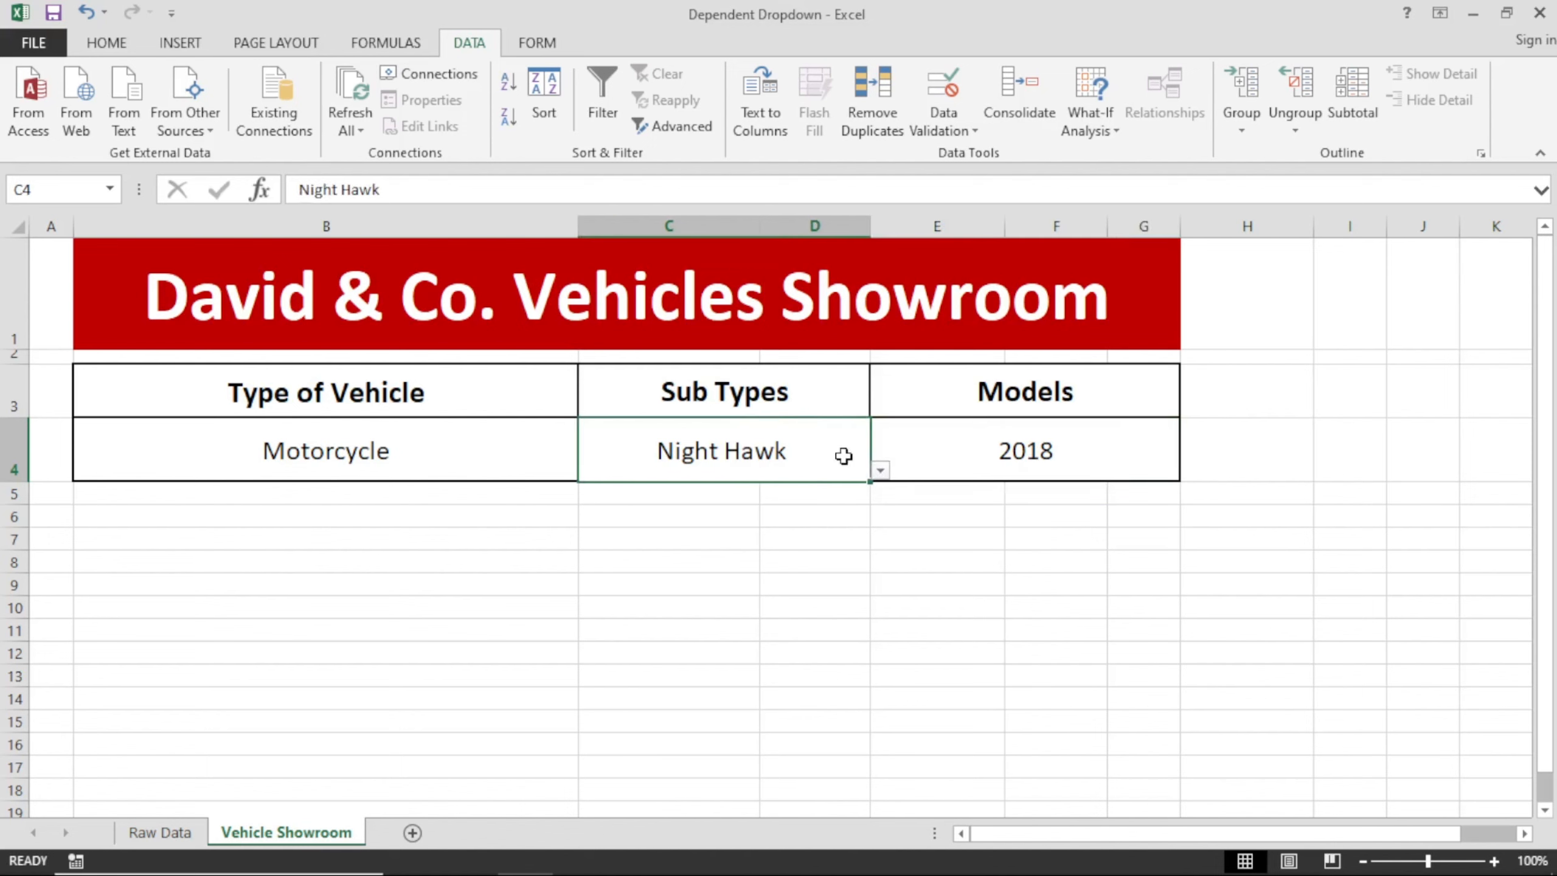
click(880, 469)
click(615, 550)
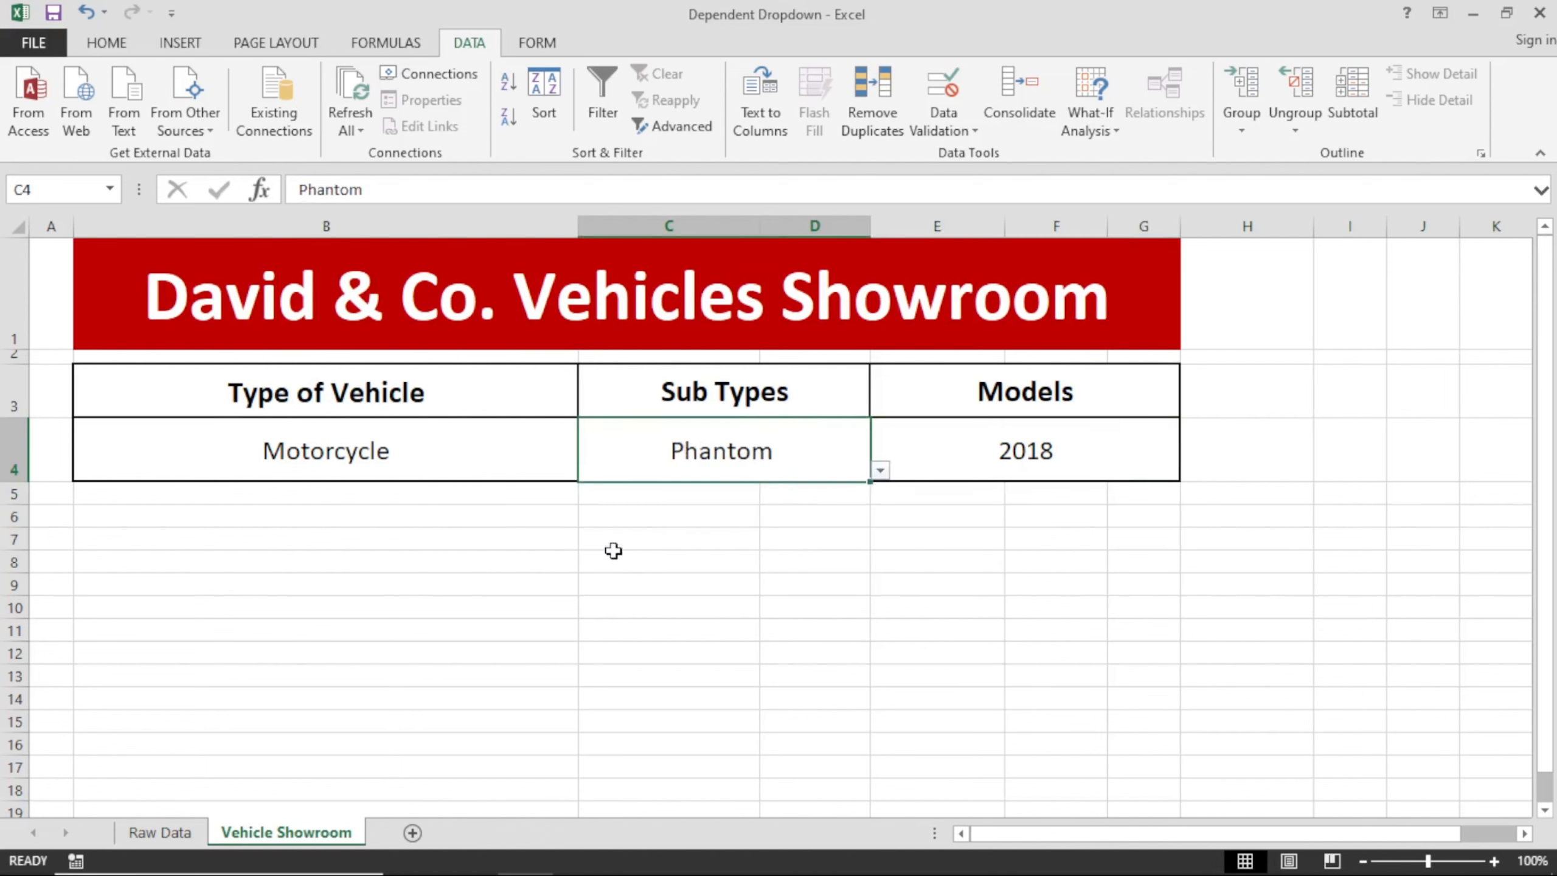
click(1145, 460)
click(1197, 473)
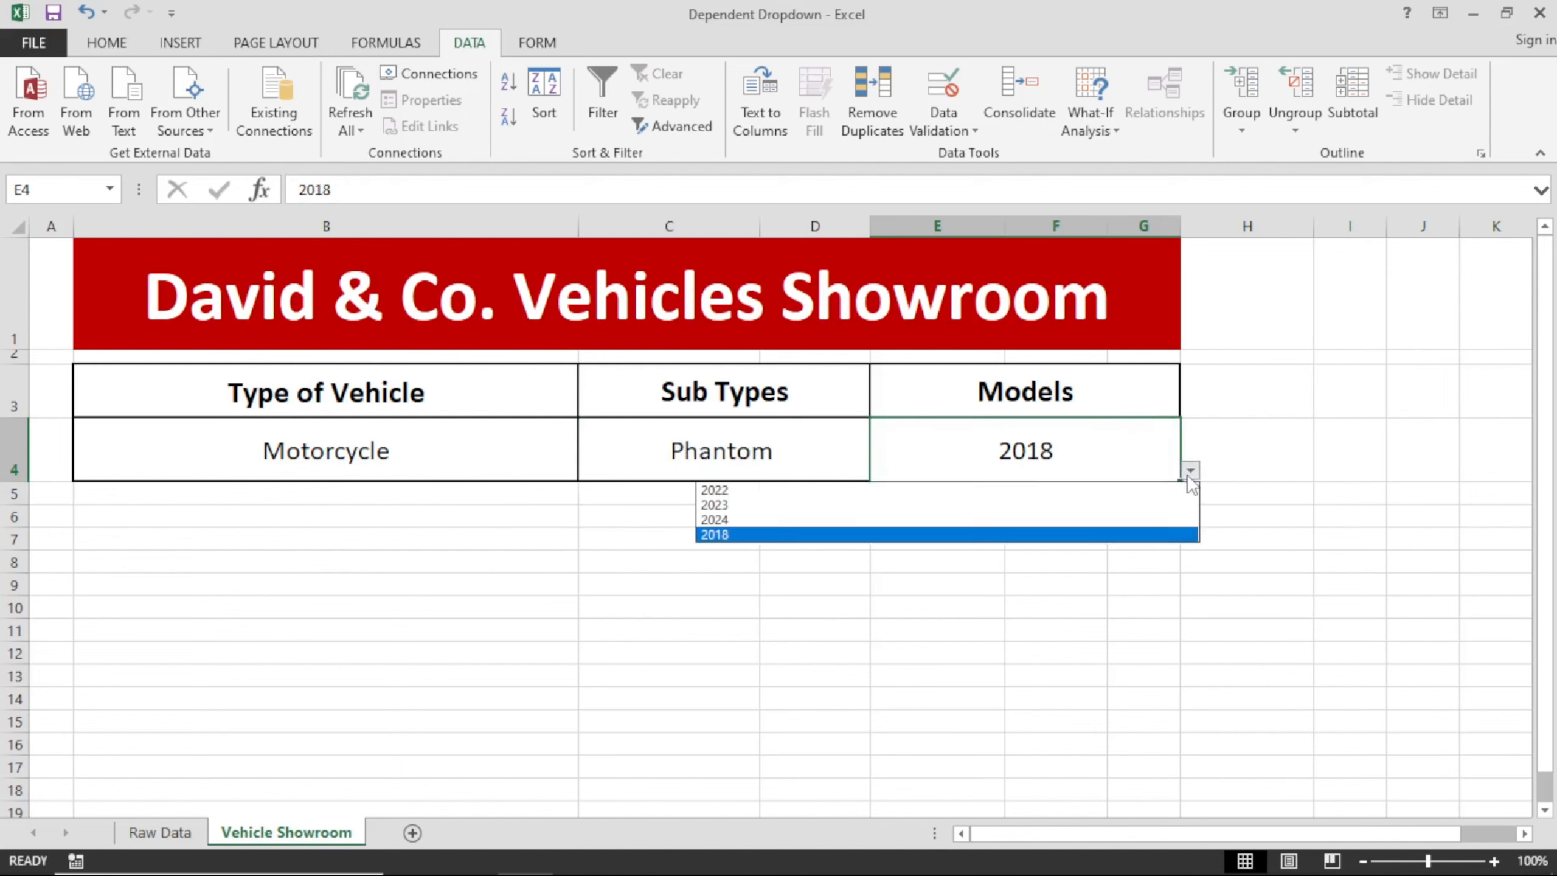
click(803, 520)
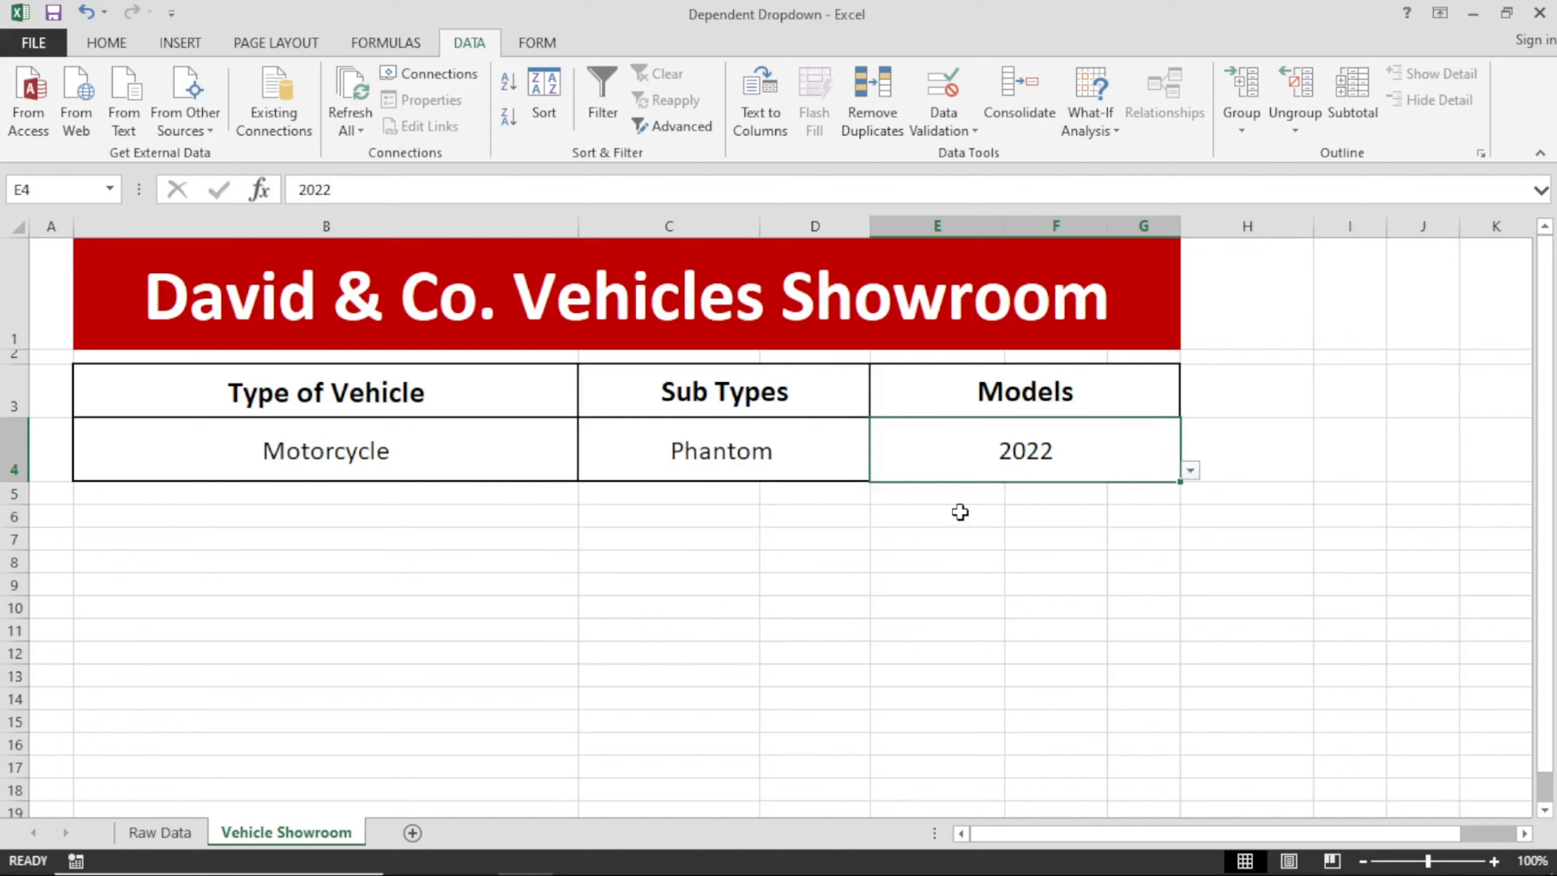